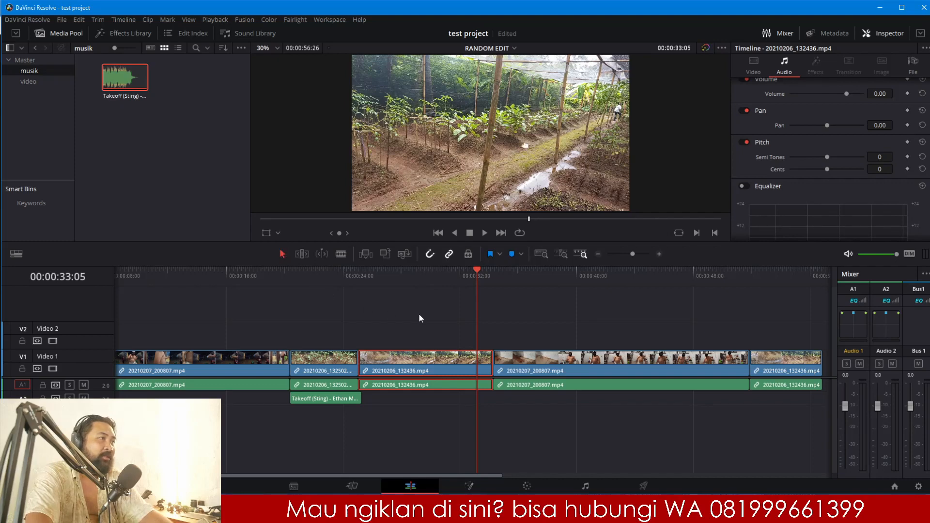
{"action": "left_click_drag", "start_coordinate": [491, 361], "coordinate": [446, 359]}
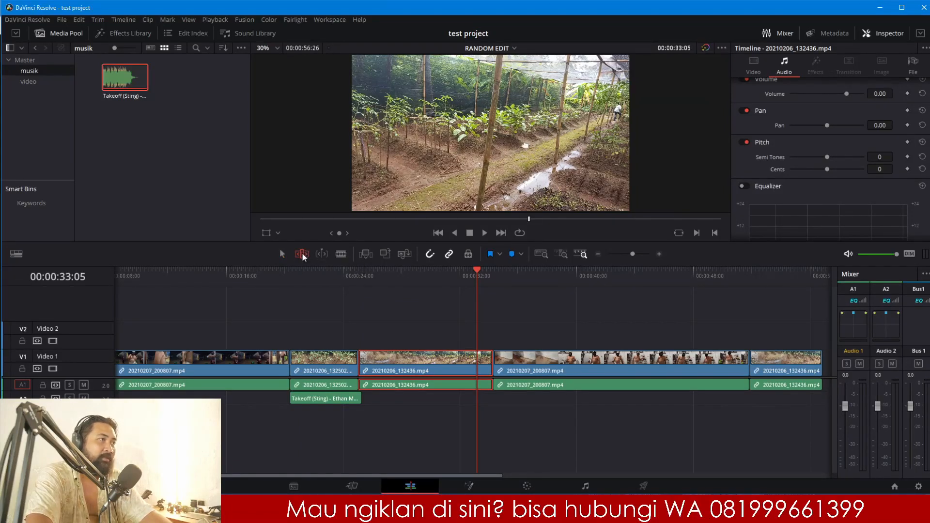
{"action": "left_click", "coordinate": [302, 254]}
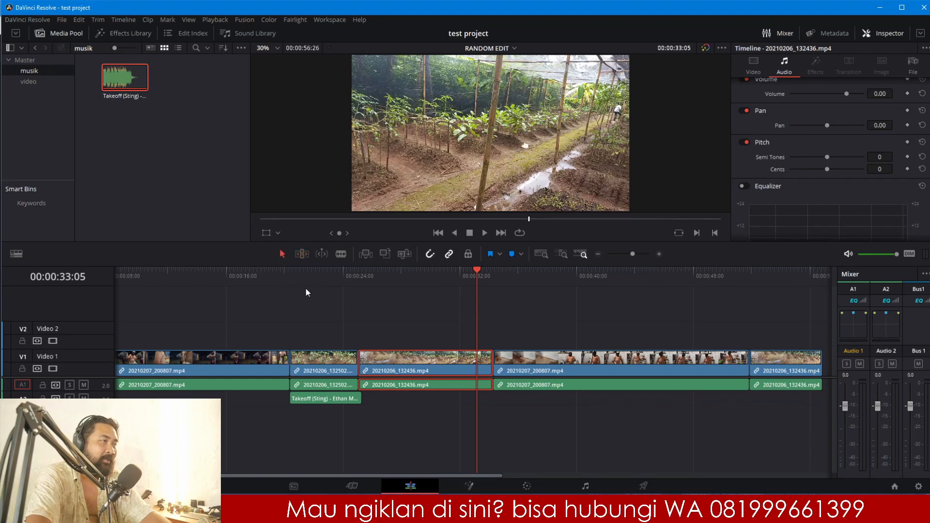
{"action": "left_click", "coordinate": [306, 257]}
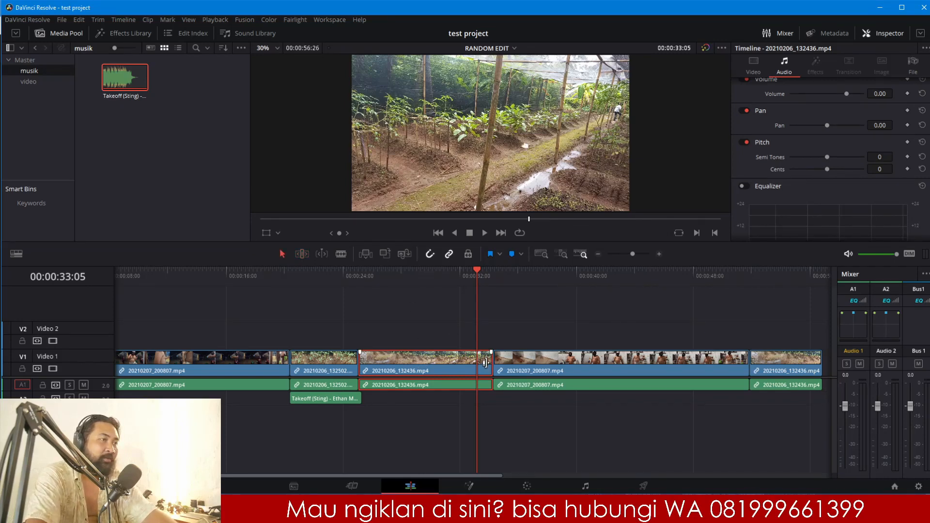
Step: Trim the end of the selected 20210206_132436.mp4 clip to about half its length, and play it back from 00:00:25:09
{"action": "left_click_drag", "start_coordinate": [490, 361], "coordinate": [422, 356]}
{"action": "left_click", "coordinate": [368, 283]}
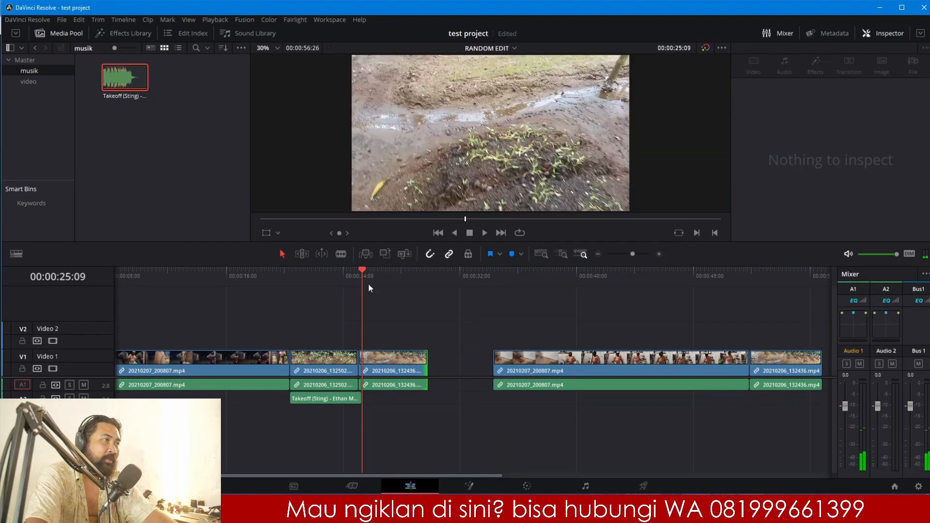
{"action": "key", "text": "space"}
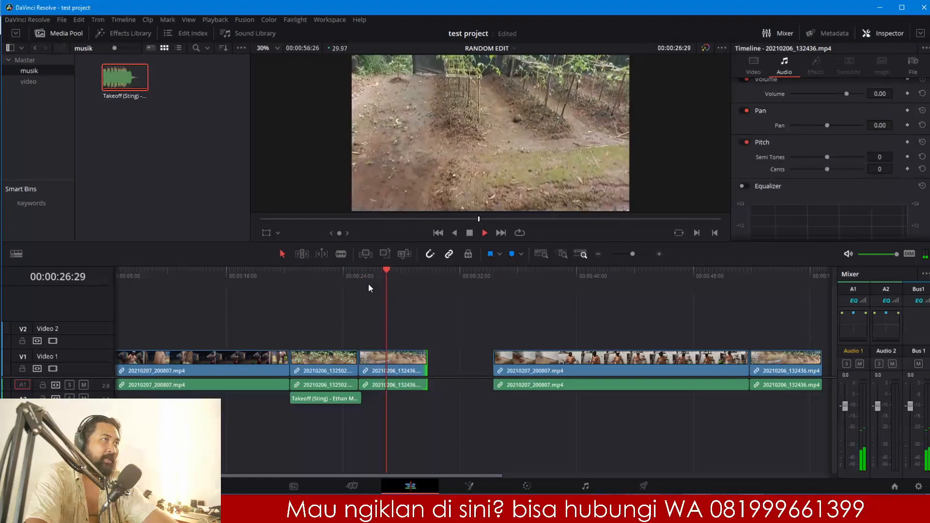
{"action": "key", "text": "space"}
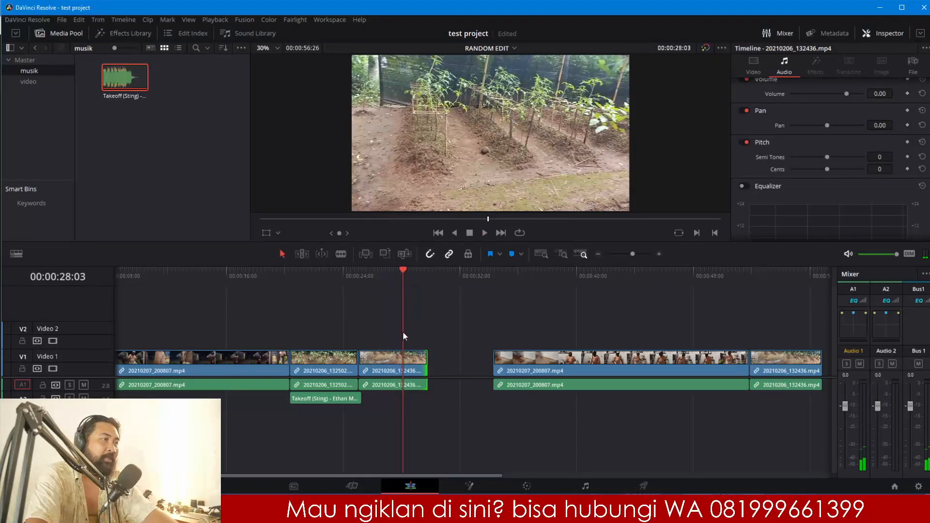
Step: Slip the footage inside the shortened 20210206_132436.mp4 clip by about -01:23 in Trim Edit Mode
{"action": "key", "text": "b"}
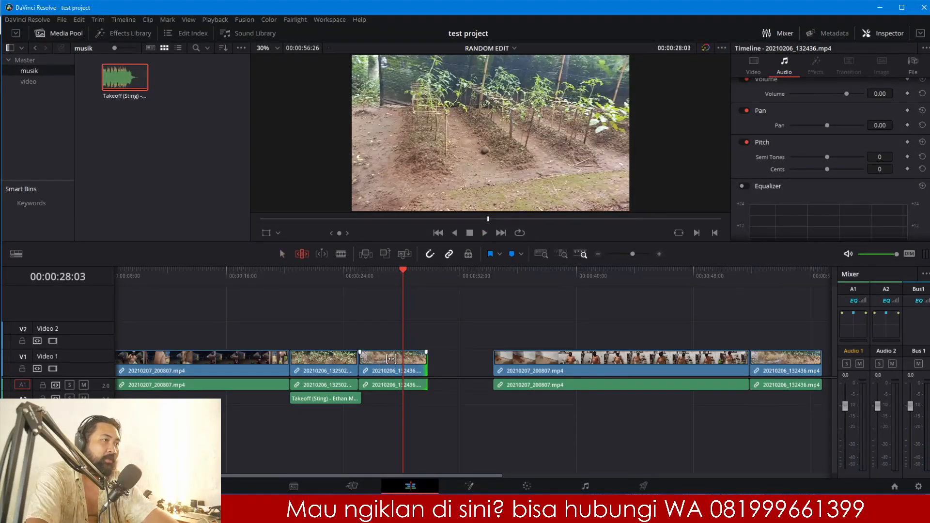
{"action": "left_click_drag", "start_coordinate": [395, 359], "coordinate": [367, 362]}
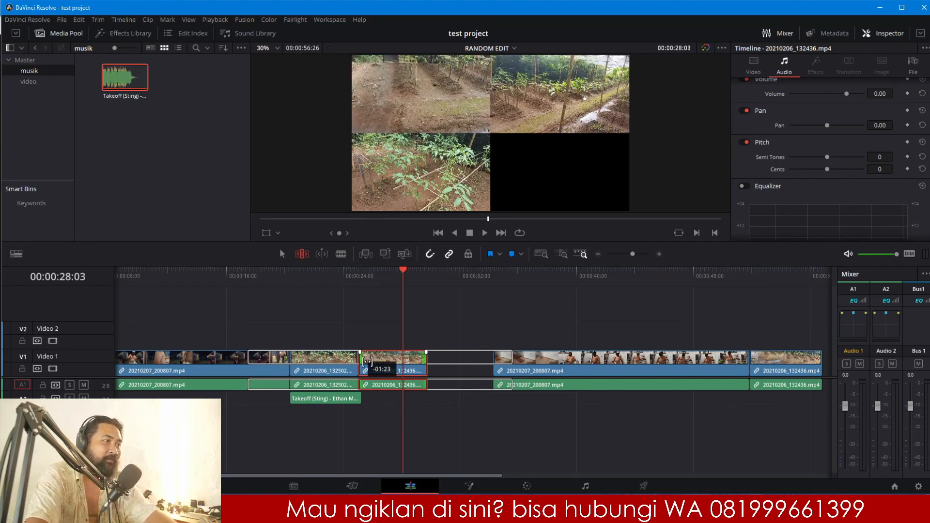
{"action": "left_click_drag", "start_coordinate": [367, 361], "coordinate": [367, 362]}
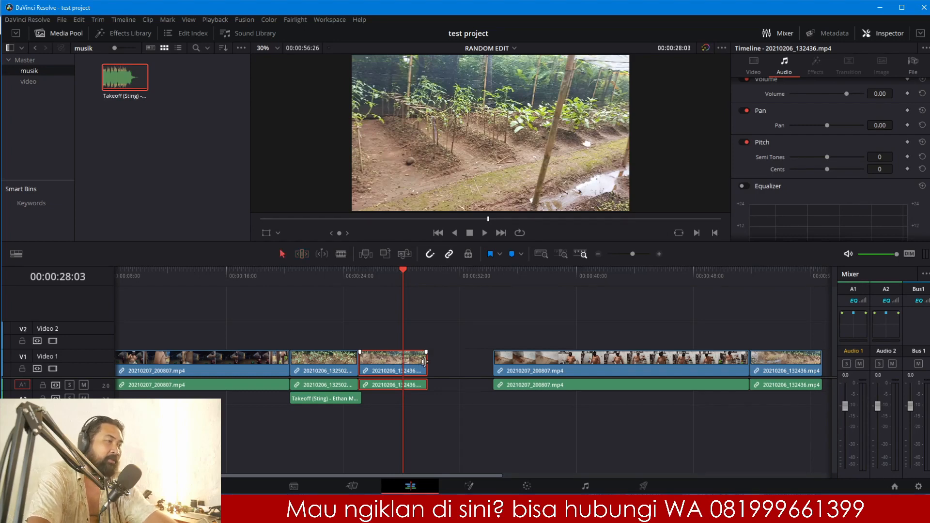
Step: Extend the clip's end back to the following clip, and trim from its start so about half the length remains
{"action": "key", "text": "a"}
{"action": "left_click_drag", "start_coordinate": [426, 361], "coordinate": [491, 359]}
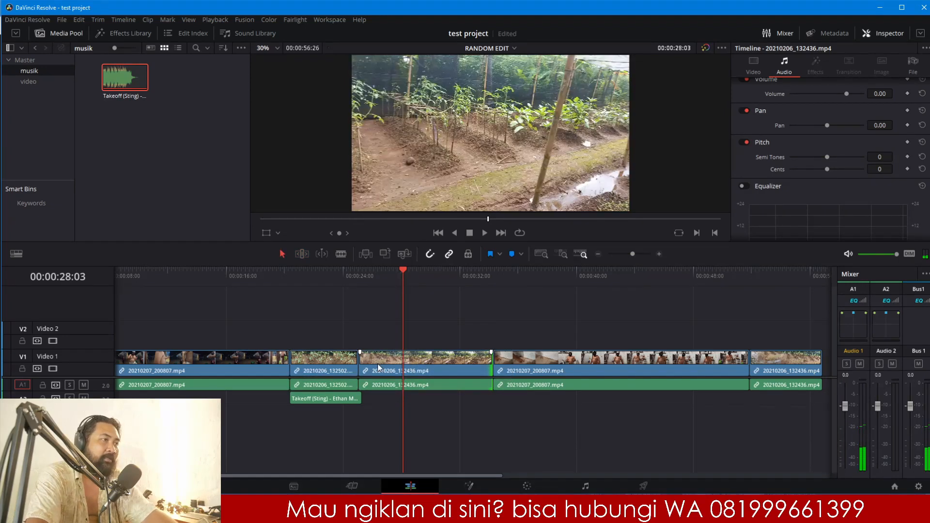
{"action": "left_click_drag", "start_coordinate": [361, 360], "coordinate": [402, 364]}
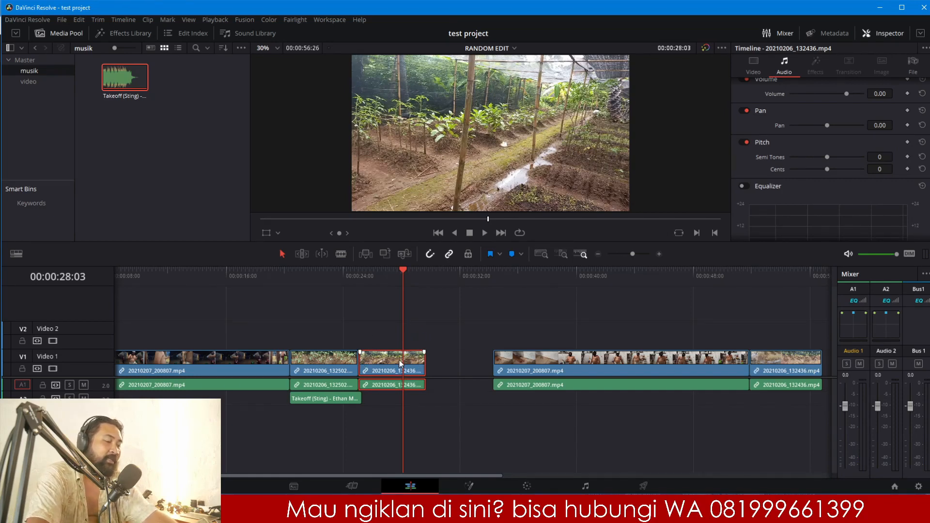
Step: Slip the footage inside the halved 20210206_132436.mp4 clip by about +01:07 in Trim Edit Mode
{"action": "key", "text": "t"}
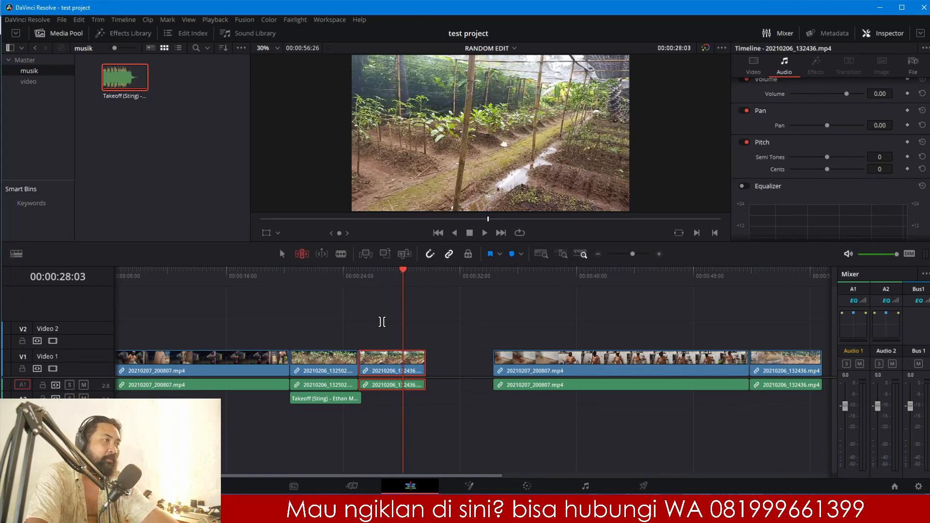
{"action": "left_click_drag", "start_coordinate": [390, 361], "coordinate": [486, 371]}
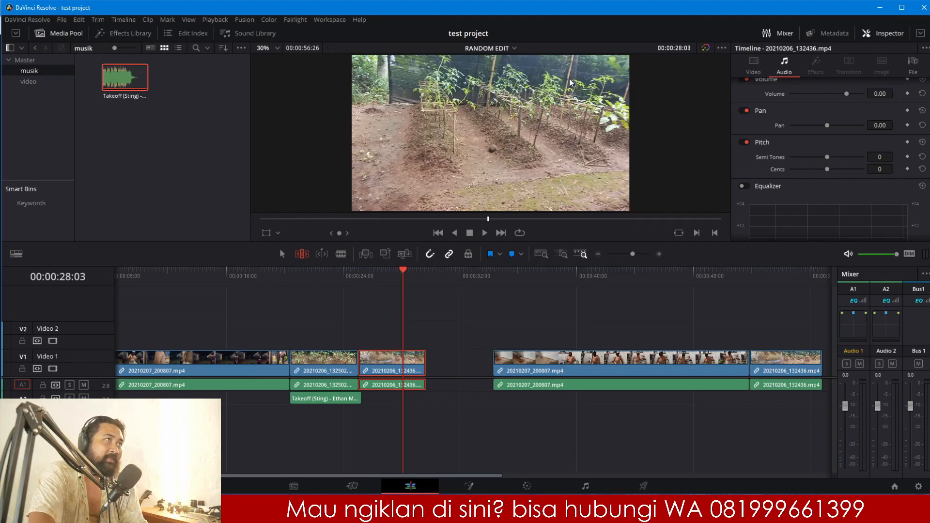
{"action": "left_click_drag", "start_coordinate": [404, 360], "coordinate": [425, 363]}
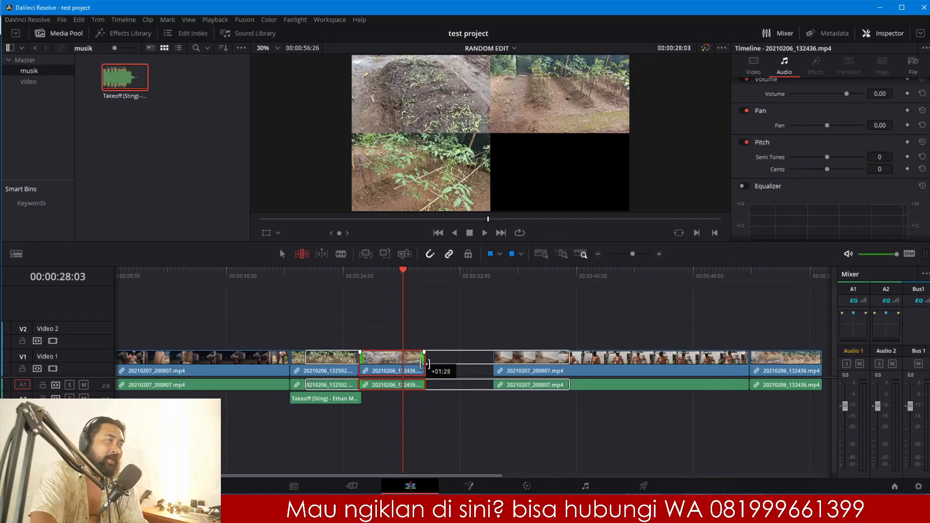
{"action": "left_click_drag", "start_coordinate": [425, 364], "coordinate": [415, 363]}
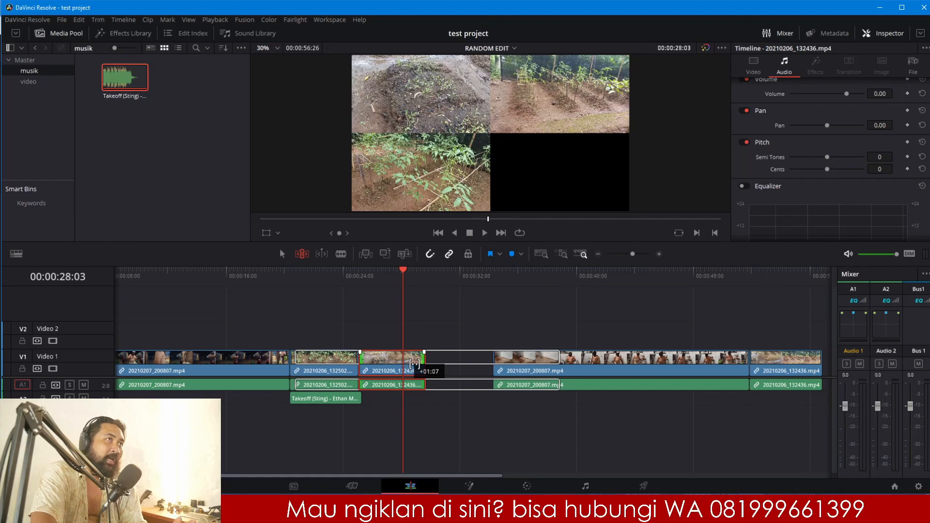
{"action": "left_click_drag", "start_coordinate": [415, 363], "coordinate": [414, 364]}
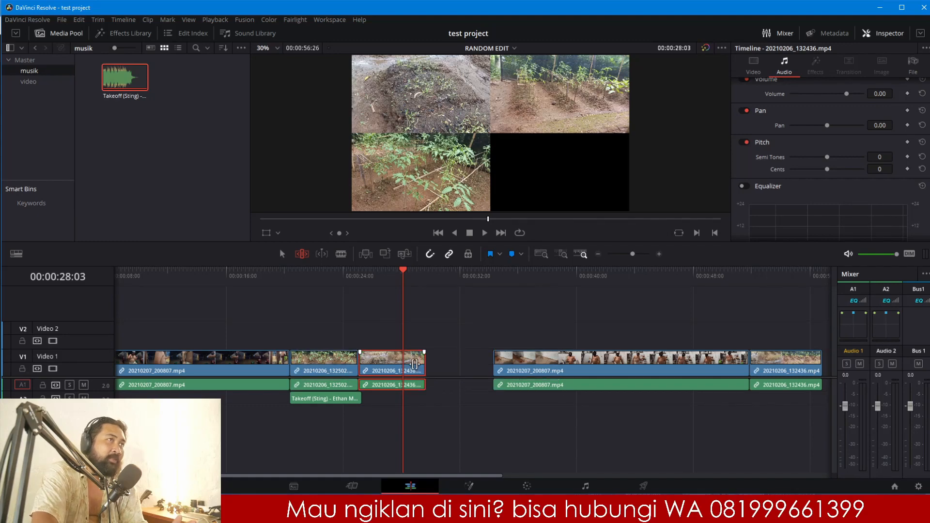
Step: Play the slipped clip from its start at 00:00:25:02, and check its frame at 00:00:27:05
{"action": "left_click", "coordinate": [358, 276]}
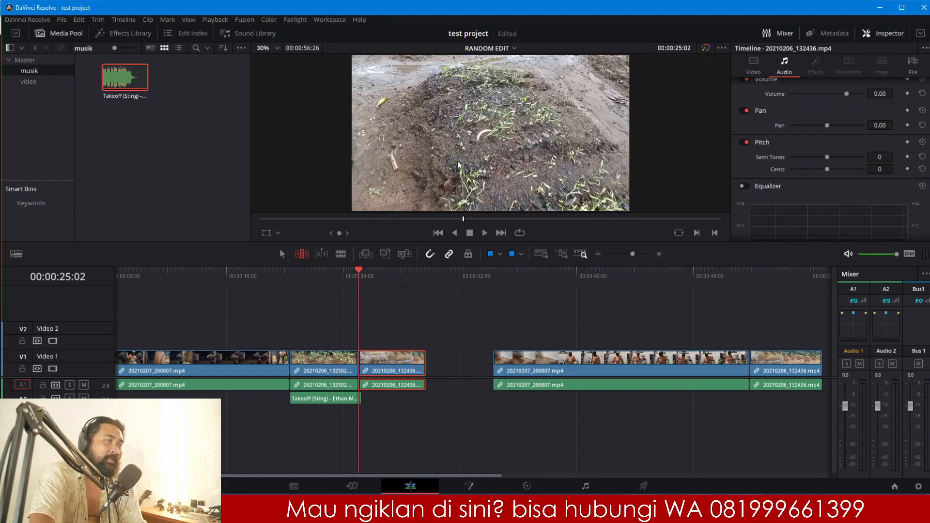
{"action": "key", "text": "space"}
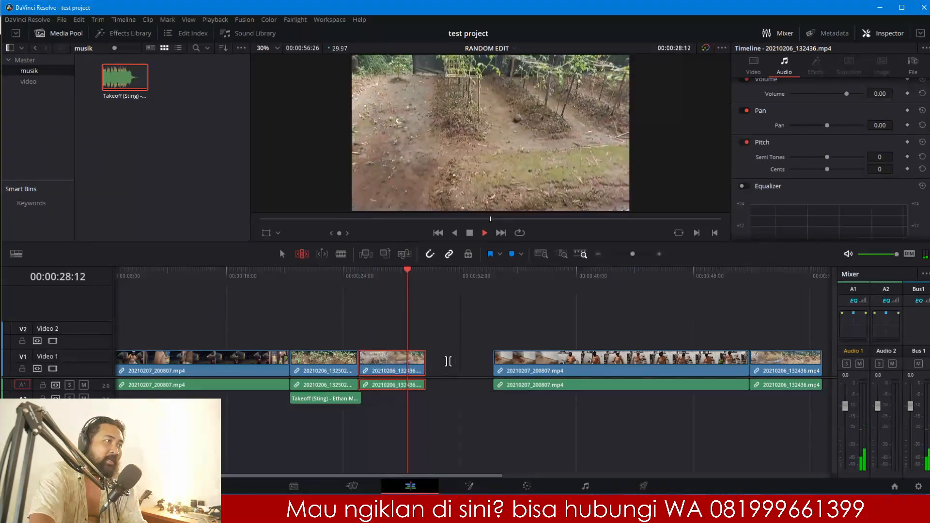
{"action": "key", "text": "space"}
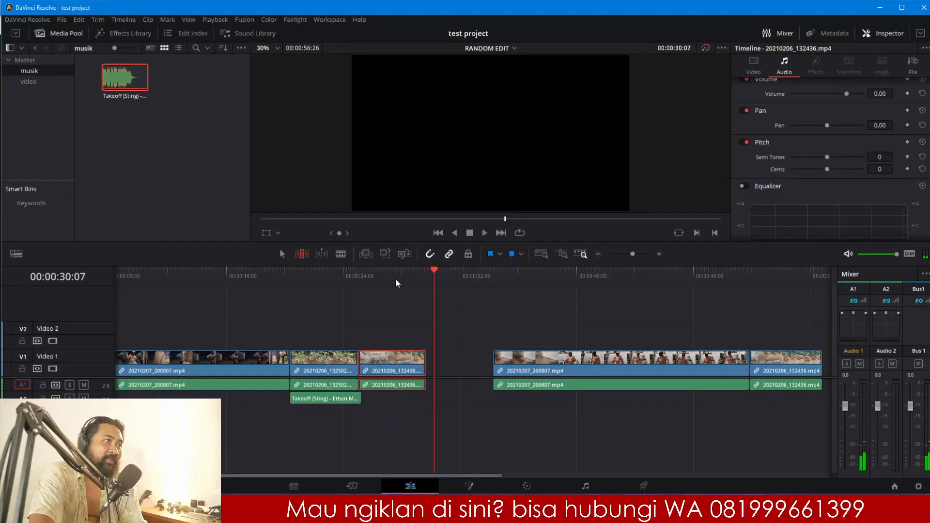
{"action": "left_click", "coordinate": [390, 275]}
{"action": "mouse_move", "coordinate": [395, 360]}
{"action": "left_mouse_down"}
{"action": "mouse_move", "coordinate": [426, 360]}
{"action": "mouse_move", "coordinate": [383, 359]}
{"action": "mouse_move", "coordinate": [407, 358]}
{"action": "mouse_move", "coordinate": [394, 359]}
{"action": "left_mouse_up"}
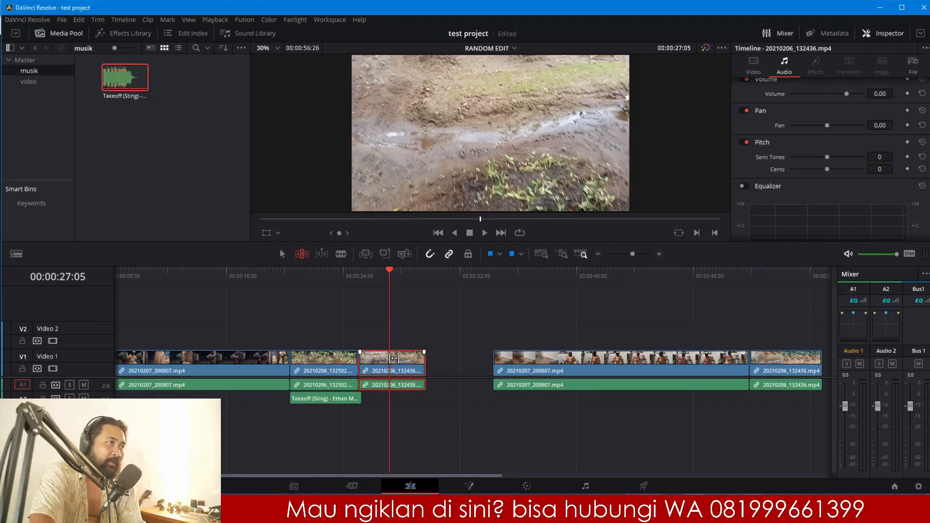
Step: Turn on Dynamic Trim Mode and preview playback around 00:00:26:02
{"action": "left_click", "coordinate": [322, 257]}
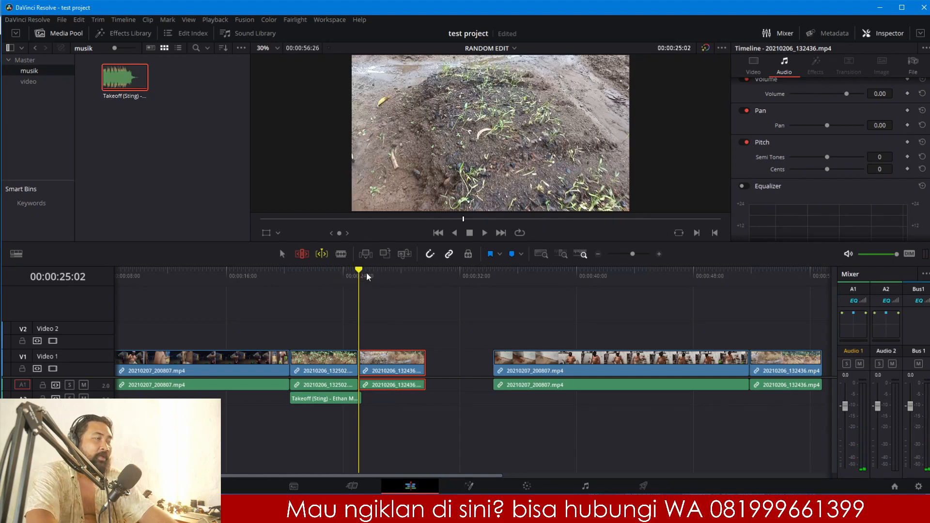
{"action": "mouse_move", "coordinate": [359, 275]}
{"action": "left_mouse_down"}
{"action": "mouse_move", "coordinate": [389, 271]}
{"action": "mouse_move", "coordinate": [374, 276]}
{"action": "left_mouse_up"}
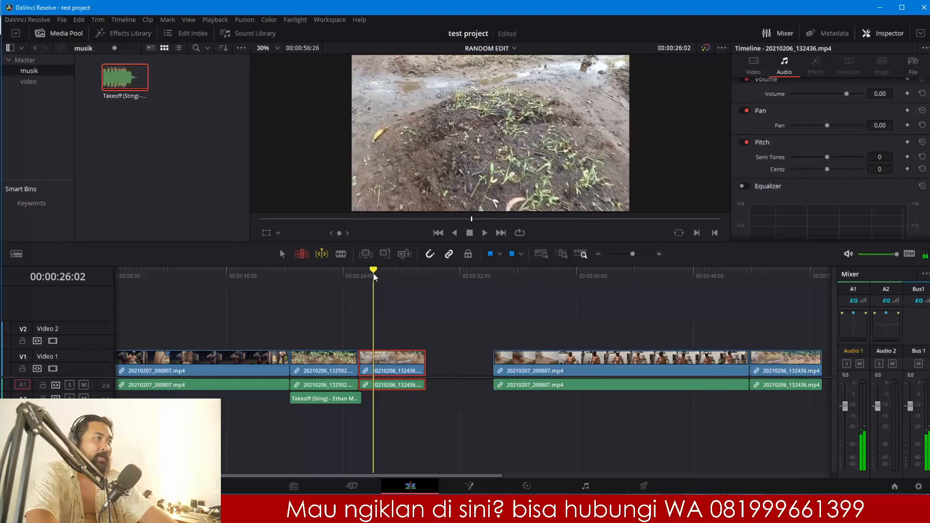
{"action": "key", "text": "space"}
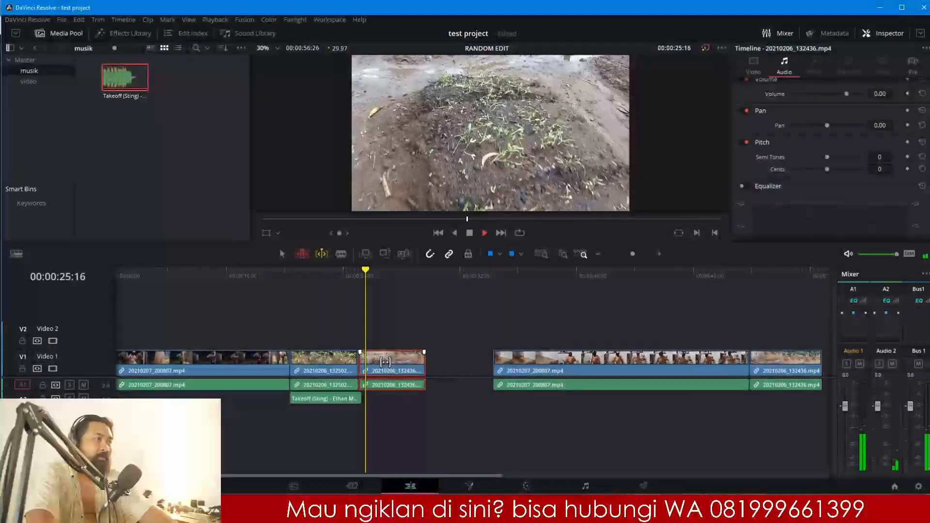
Step: Adjust both ends of the 20210206_132436.mp4 clip to leave a short piece with a gap on each side
{"action": "left_click_drag", "start_coordinate": [427, 361], "coordinate": [399, 356]}
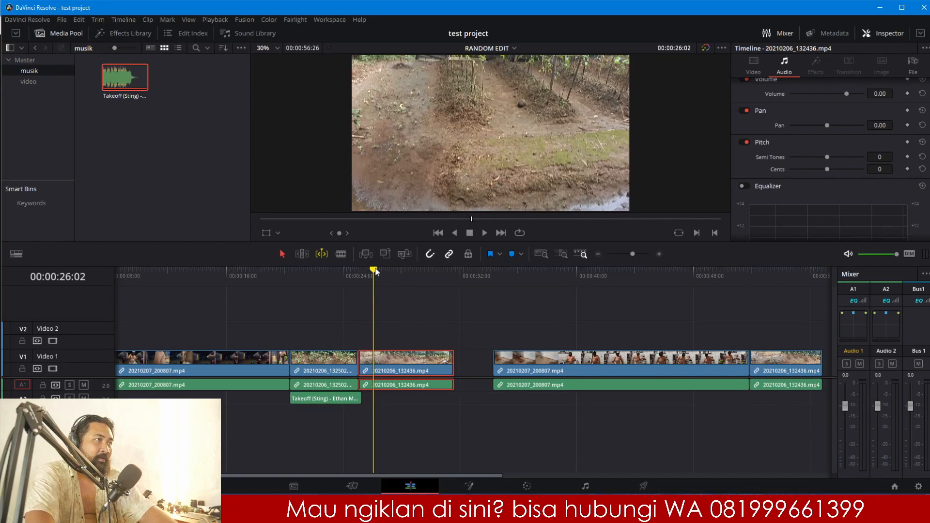
{"action": "left_click_drag", "start_coordinate": [373, 269], "coordinate": [396, 274]}
{"action": "mouse_move", "coordinate": [412, 367]}
{"action": "left_mouse_down"}
{"action": "mouse_move", "coordinate": [452, 361]}
{"action": "mouse_move", "coordinate": [411, 361]}
{"action": "left_mouse_up"}
Step: Preview playback around the gap before the short clip, within the clip at 00:00:28:04, and in the gap after it at 00:00:32:25
{"action": "key", "text": "slash"}
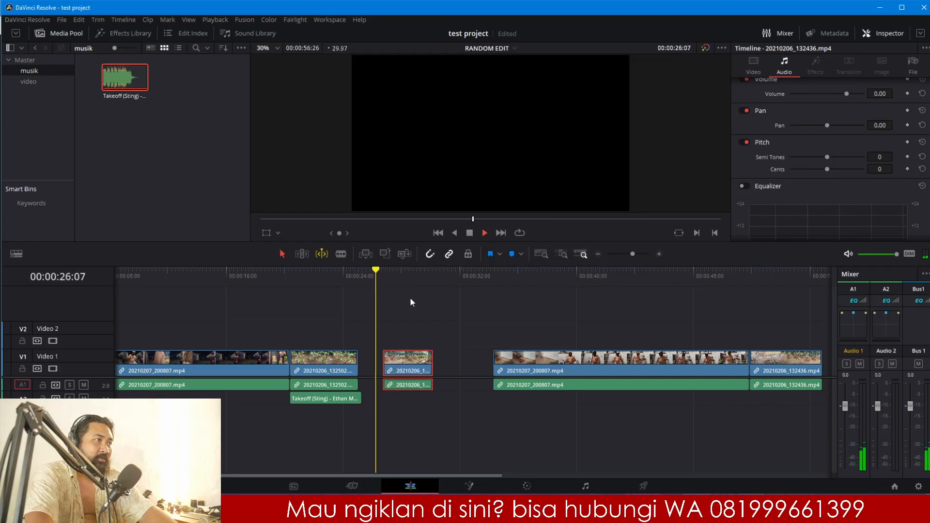
{"action": "left_click_drag", "start_coordinate": [383, 280], "coordinate": [352, 281]}
{"action": "key", "text": "slash"}
{"action": "left_click", "coordinate": [403, 274]}
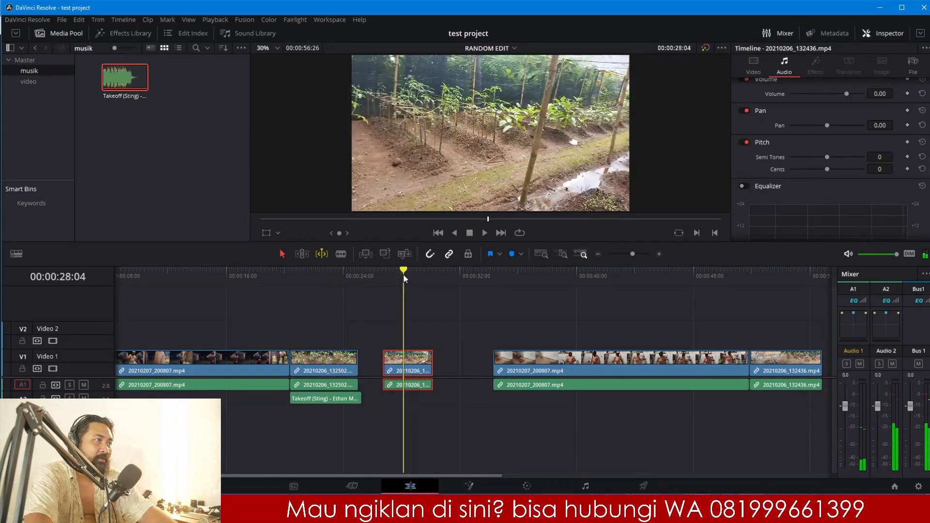
{"action": "key", "text": "slash"}
{"action": "left_click", "coordinate": [472, 275]}
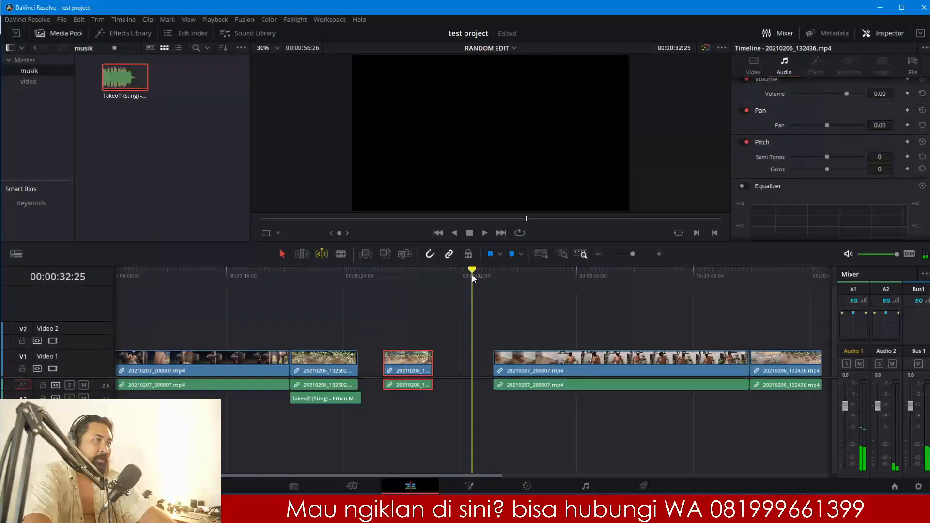
{"action": "key", "text": "slash"}
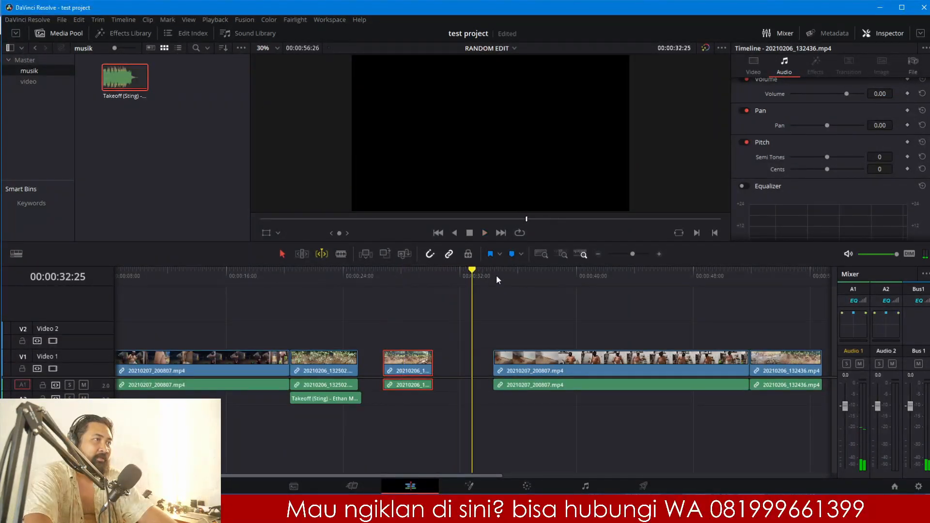
Step: Preview playback around the playhead near the start of the following 20210207_200807.mp4 clip, including at 00:00:36:13
{"action": "left_click", "coordinate": [519, 276]}
{"action": "key", "text": "slash"}
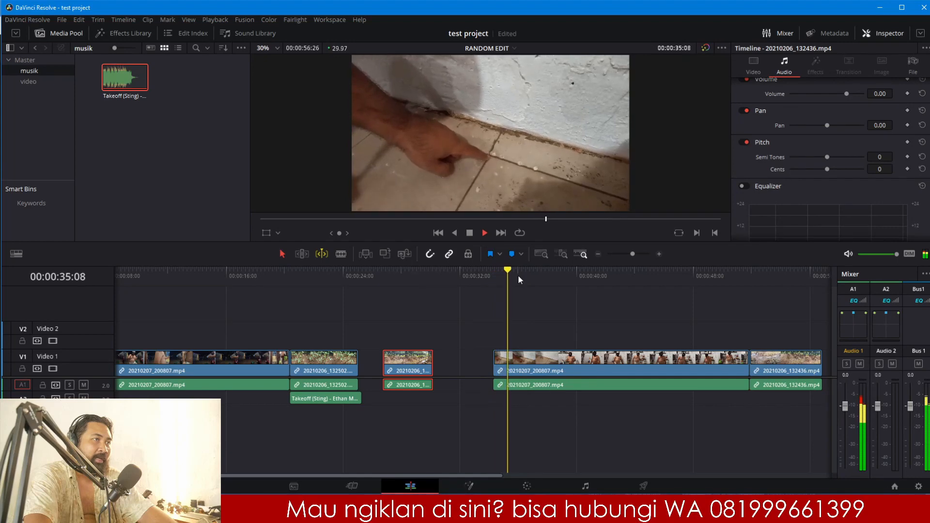
{"action": "key", "text": "slash"}
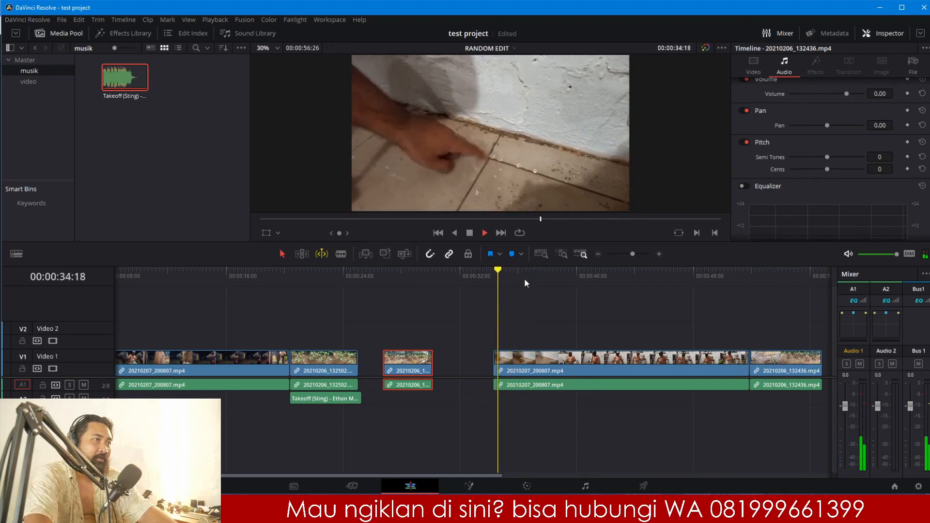
{"action": "left_click", "coordinate": [525, 281]}
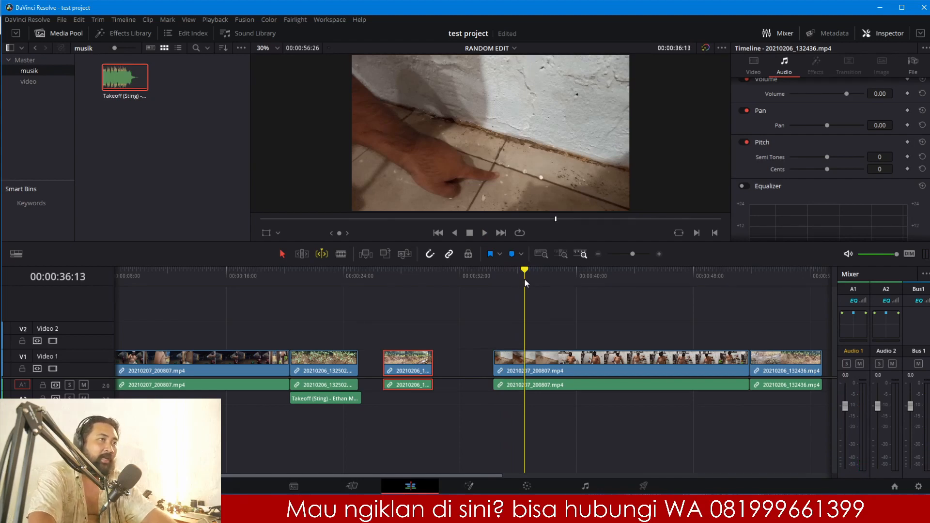
{"action": "key", "text": "slash"}
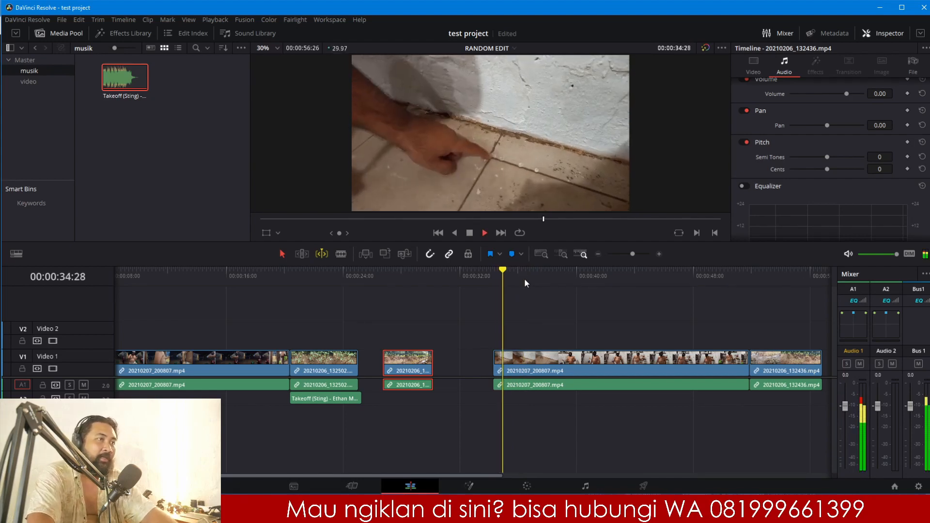
Step: Turn off Dynamic Trim Mode, view its Slip and Slide options, and deselect the short 20210206_132436.mp4 clip
{"action": "left_click", "coordinate": [327, 260]}
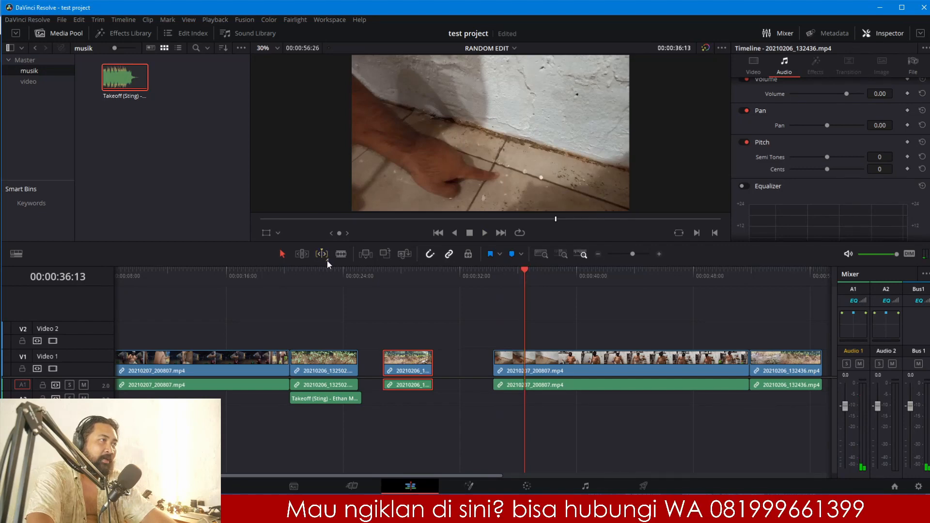
{"action": "left_click", "coordinate": [327, 260]}
{"action": "left_click", "coordinate": [327, 260]}
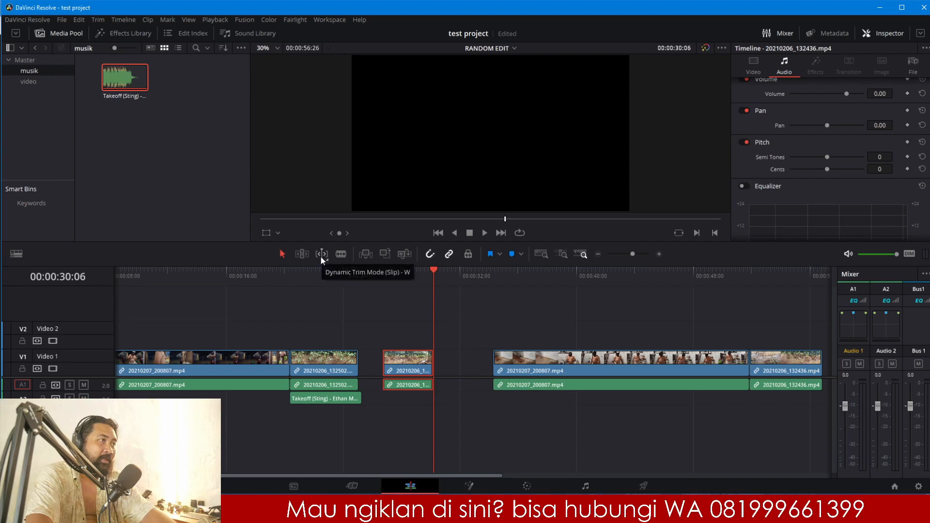
{"action": "right_click", "coordinate": [321, 256]}
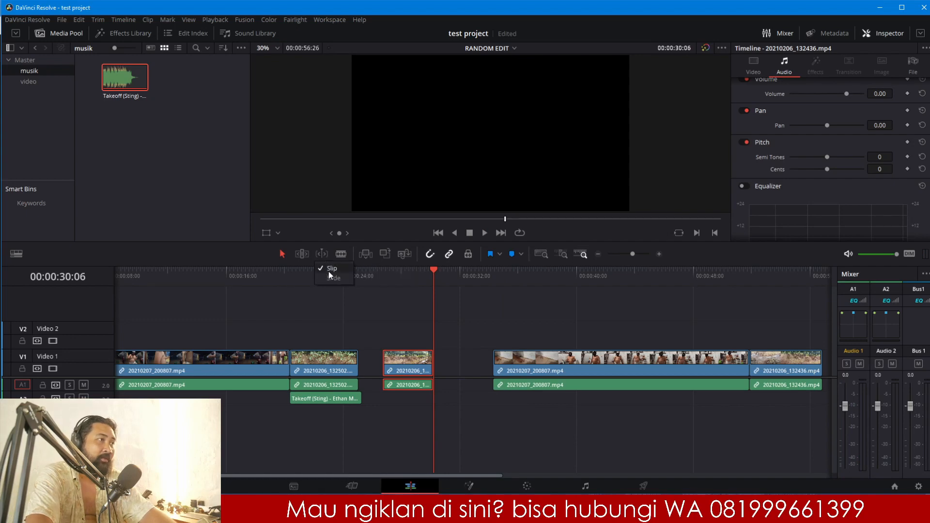
{"action": "left_click", "coordinate": [456, 307]}
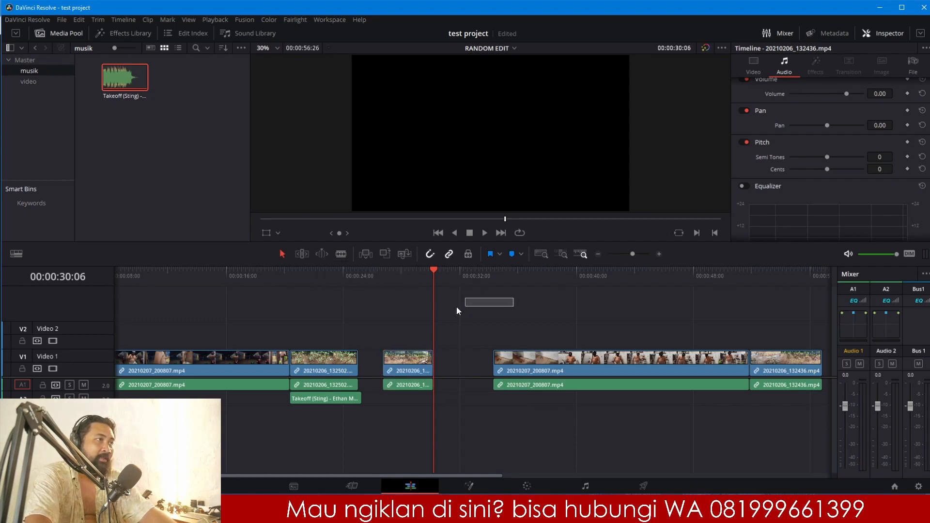
Step: Preview playback with Dynamic Trim Mode on around 00:00:27:11 and in the gap after the short clip, and turn the mode off
{"action": "mouse_move", "coordinate": [433, 278]}
{"action": "left_mouse_down"}
{"action": "mouse_move", "coordinate": [460, 281]}
{"action": "mouse_move", "coordinate": [418, 281]}
{"action": "left_mouse_up"}
{"action": "left_click", "coordinate": [325, 254]}
{"action": "key", "text": "space"}
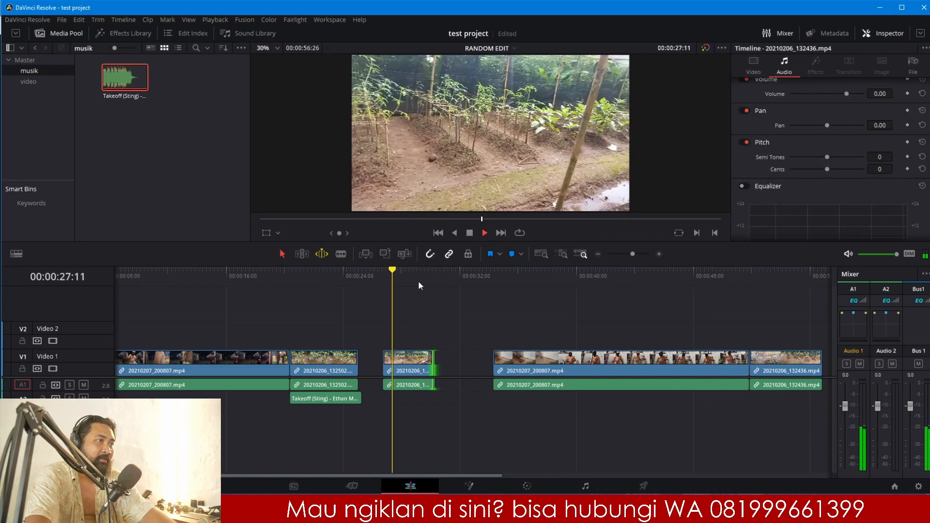
{"action": "key", "text": "space"}
{"action": "left_click", "coordinate": [502, 282]}
{"action": "key", "text": "space"}
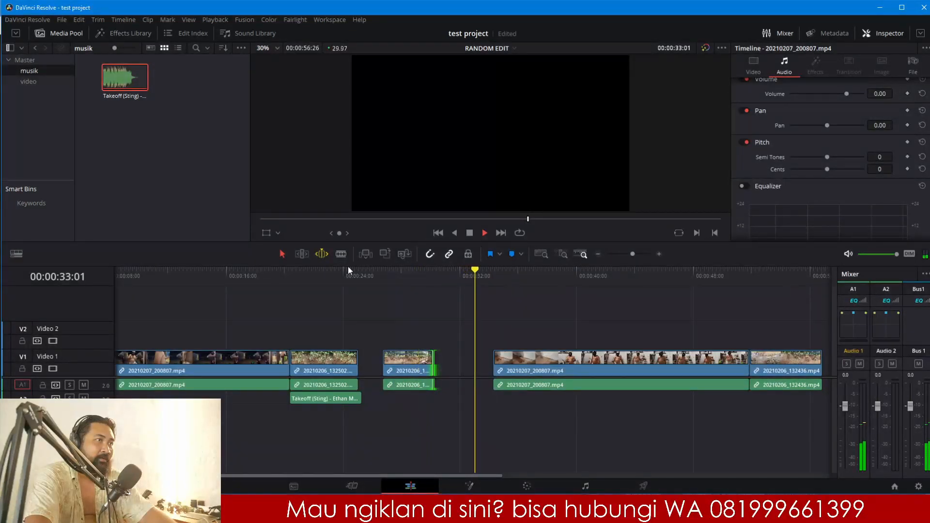
{"action": "left_click", "coordinate": [328, 258]}
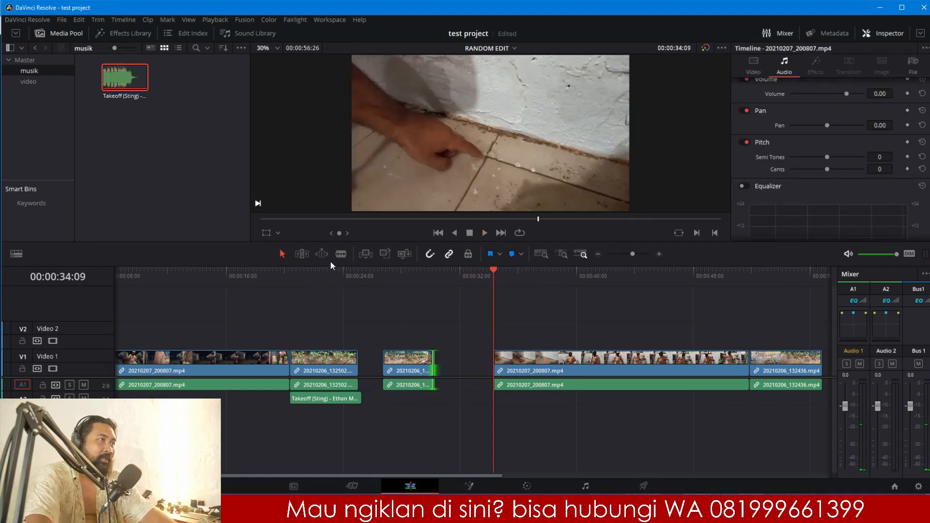
Step: Preview normal playback near the start of the following 20210207_200807.mp4 clip, around 00:00:36:02 and 00:00:35:06
{"action": "left_click", "coordinate": [511, 278]}
{"action": "key", "text": "space"}
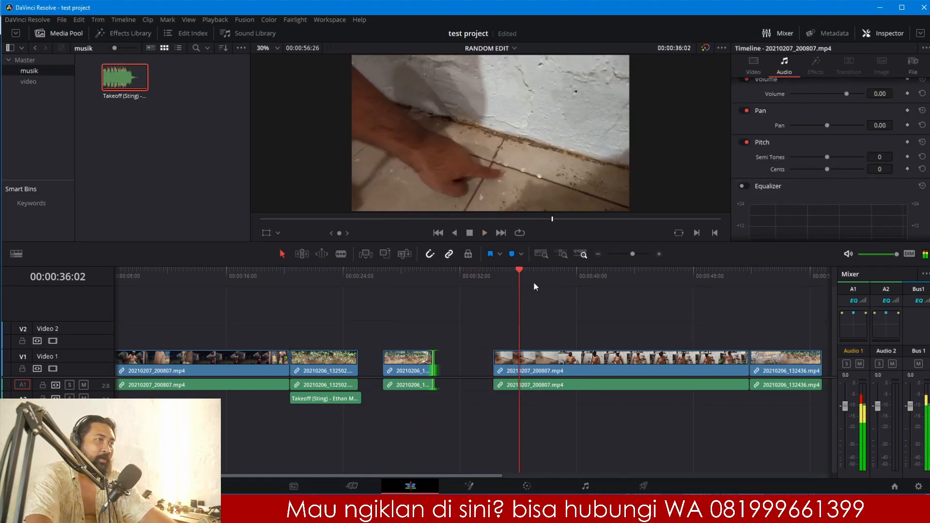
{"action": "key", "text": "space"}
{"action": "left_click", "coordinate": [507, 285]}
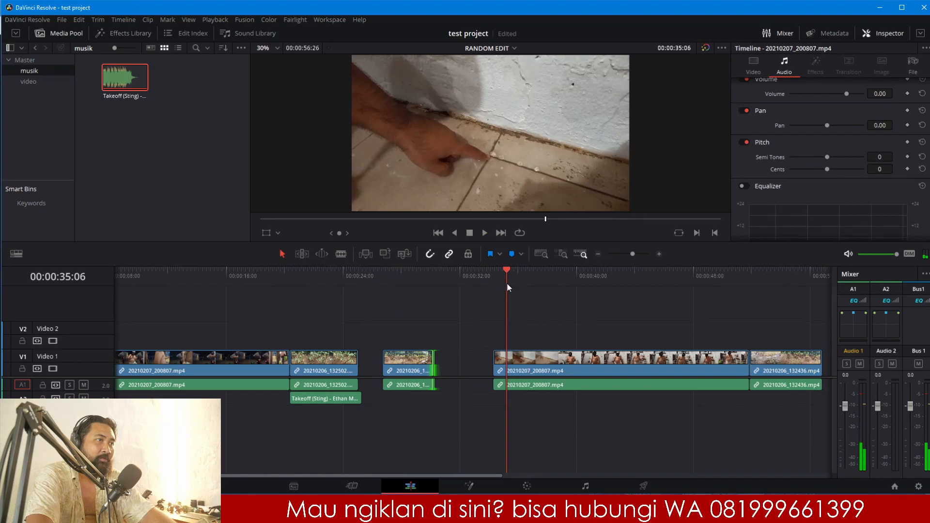
{"action": "key", "text": "space"}
{"action": "left_click", "coordinate": [507, 283]}
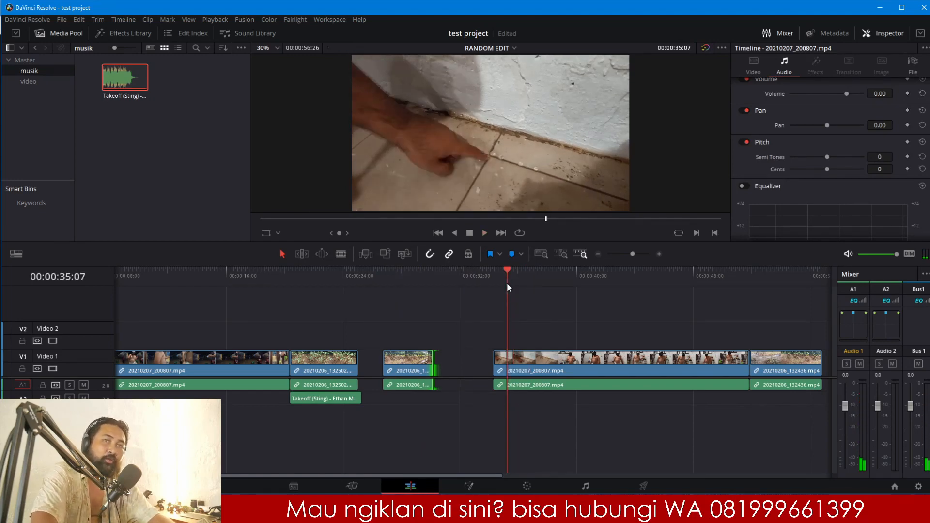
{"action": "key", "text": "space"}
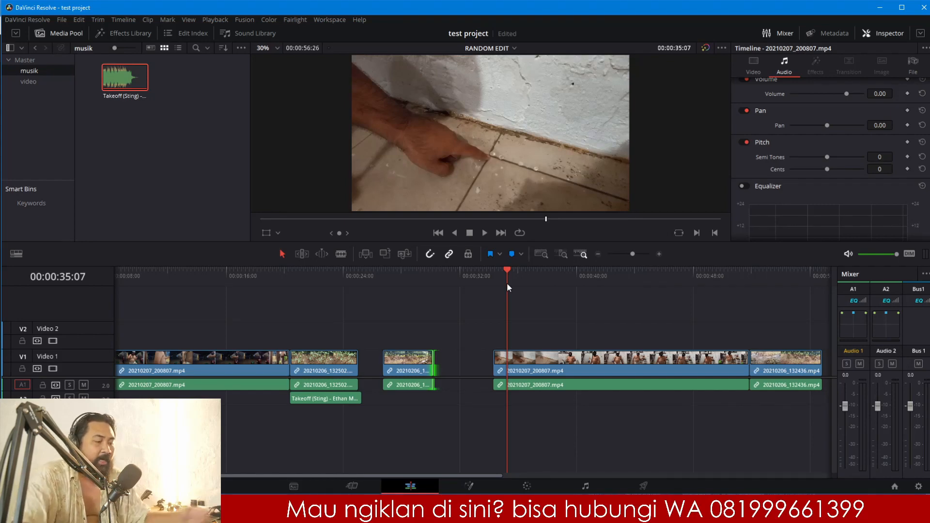
Step: Split the 20210207_200807.mp4 clip after the gap at about 00:00:41 with the blade and move its first piece earlier
{"action": "left_click", "coordinate": [342, 254]}
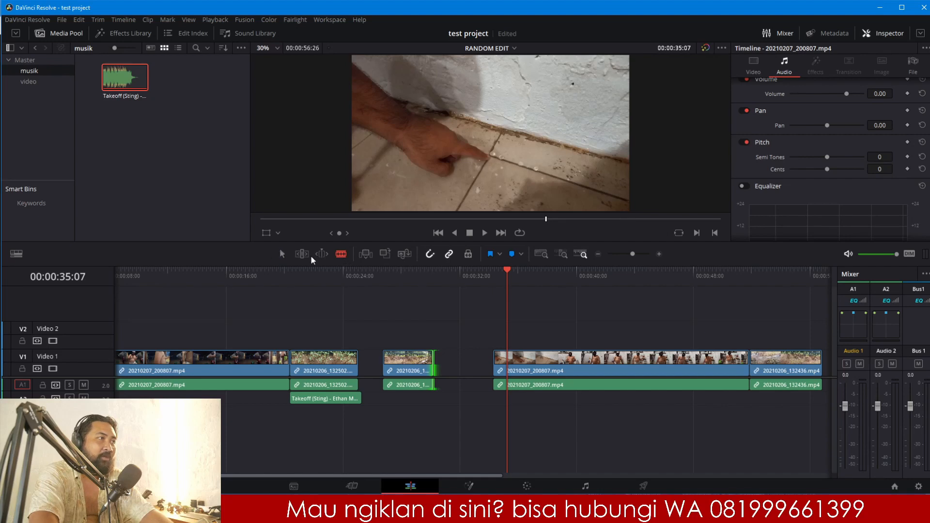
{"action": "left_click", "coordinate": [523, 277]}
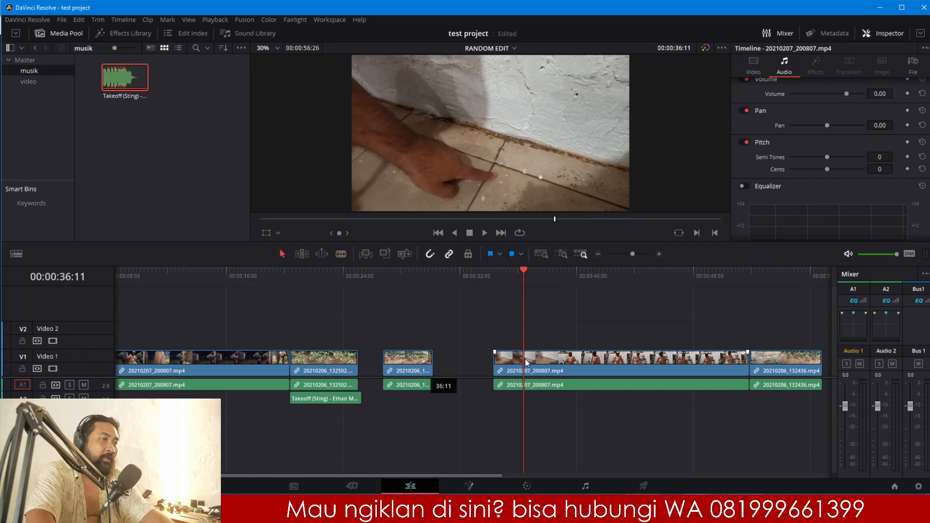
{"action": "key", "text": "a"}
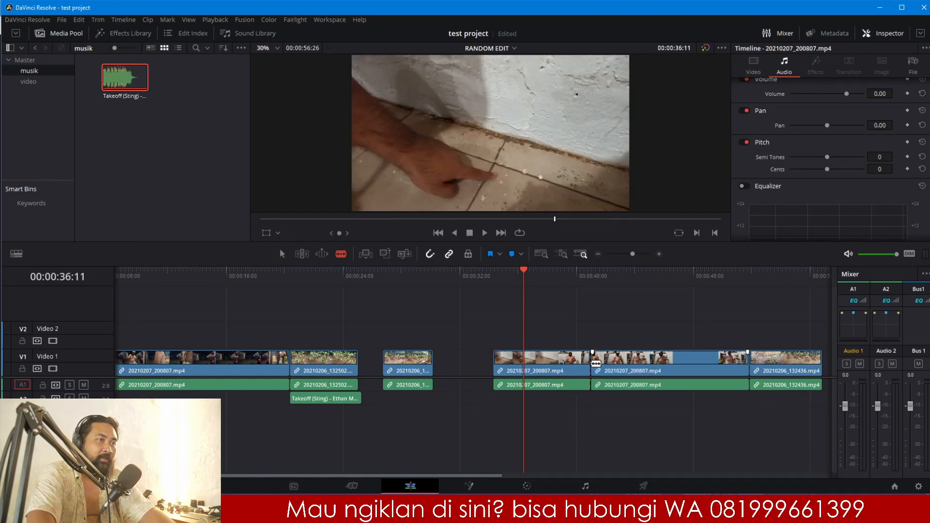
{"action": "left_click", "coordinate": [592, 363]}
{"action": "key", "text": "a"}
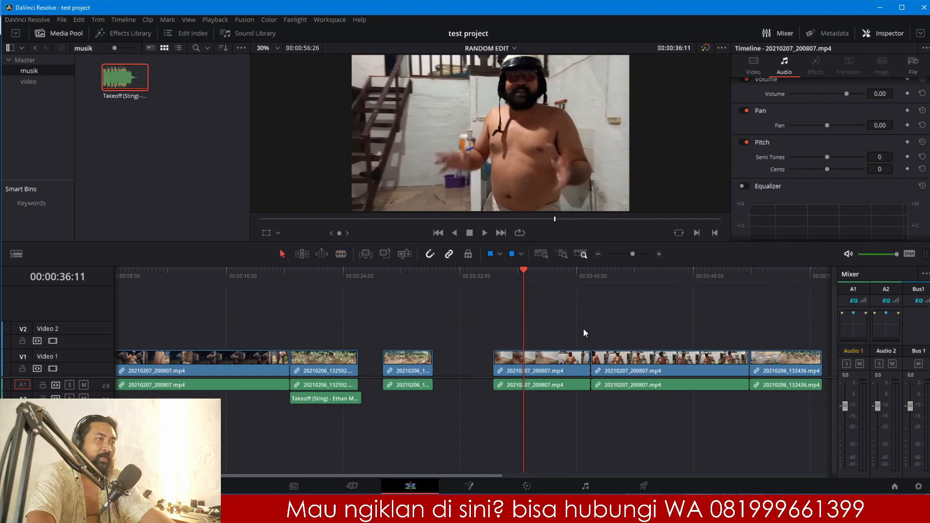
{"action": "key", "text": "b"}
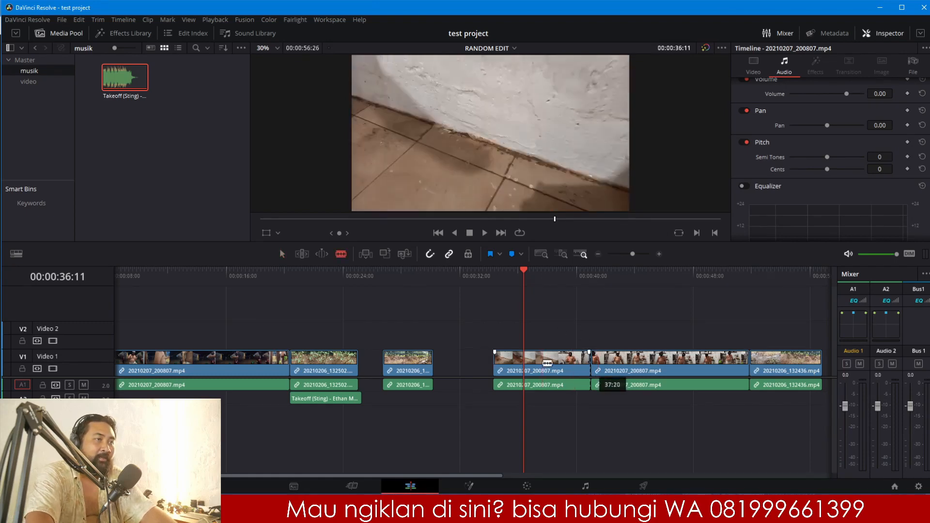
{"action": "mouse_move", "coordinate": [547, 361]}
{"action": "left_mouse_down"}
{"action": "mouse_move", "coordinate": [523, 361]}
{"action": "mouse_move", "coordinate": [534, 363]}
{"action": "left_mouse_up"}
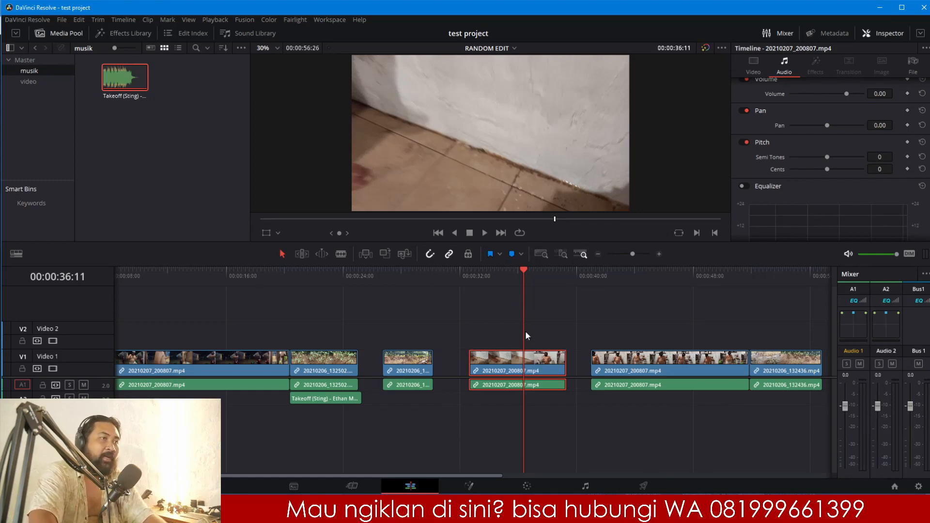
Step: Cut the moved piece at about 00:00:36:11 and shift its second part later by about 26 frames, leaving a gap
{"action": "key", "text": "b"}
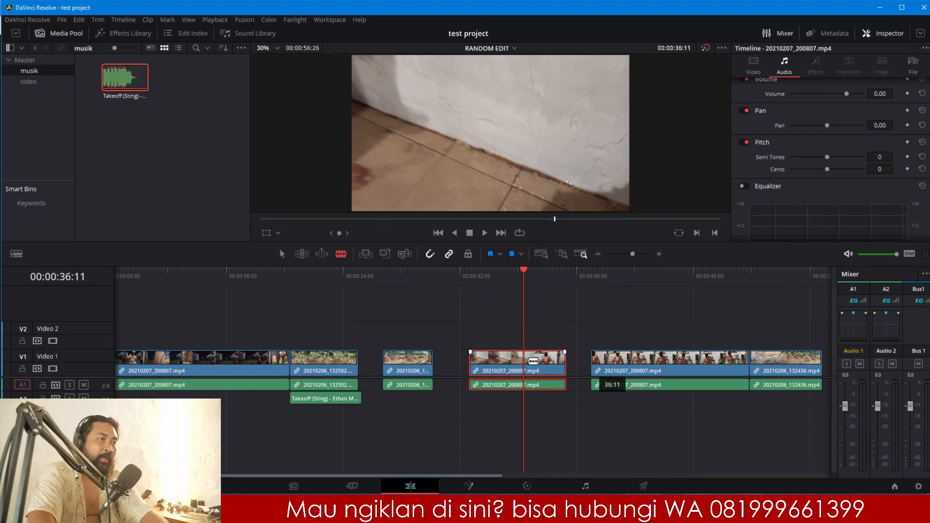
{"action": "left_click", "coordinate": [525, 361]}
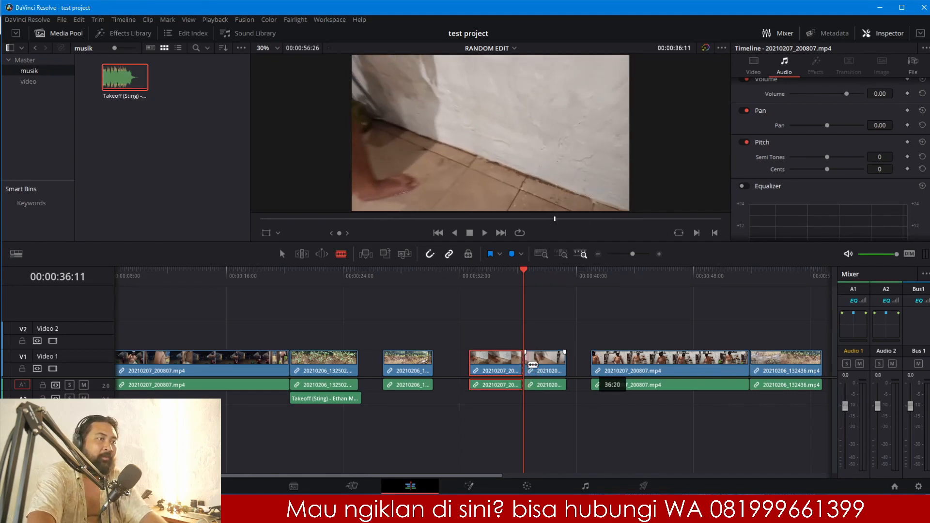
{"action": "key", "text": "a"}
{"action": "left_click_drag", "start_coordinate": [548, 363], "coordinate": [561, 362]}
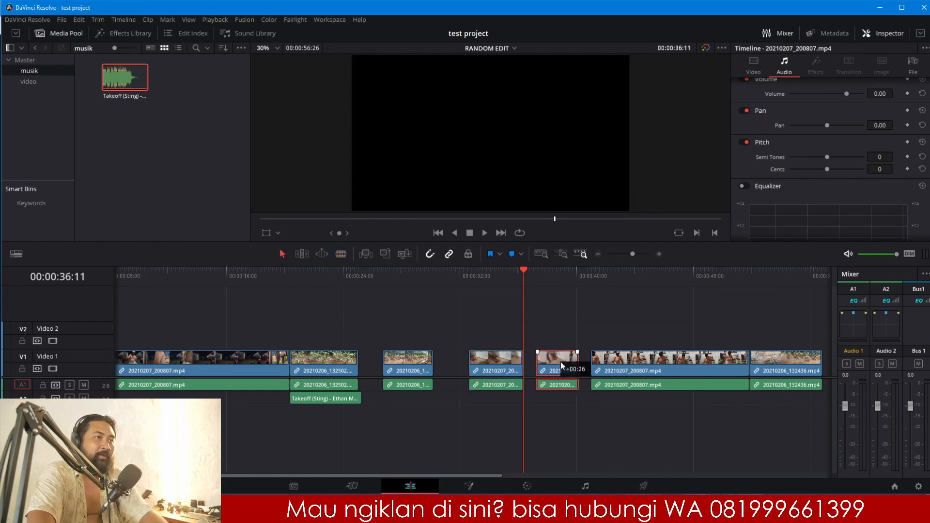
Step: Cut the next 20210207_200807.mp4 piece at 00:00:42:01 and move its short first part earlier and back again
{"action": "left_click_drag", "start_coordinate": [590, 284], "coordinate": [607, 289]}
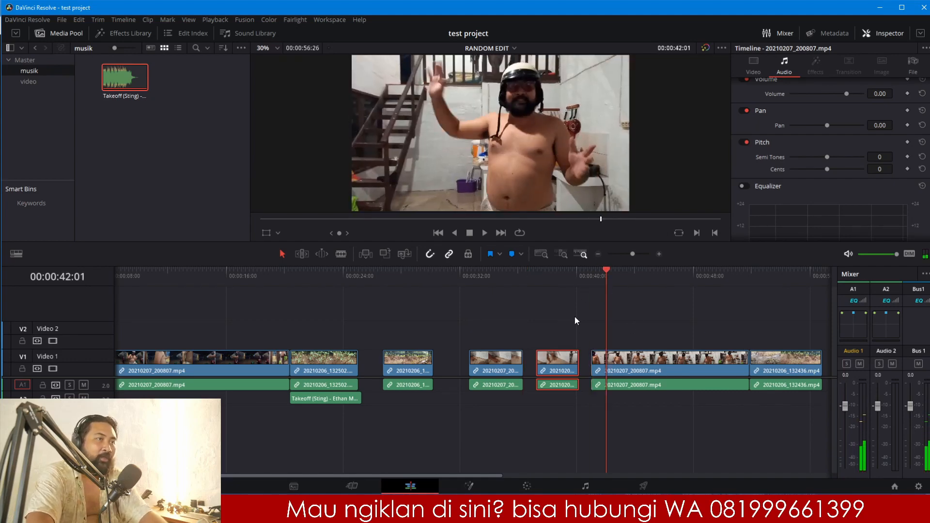
{"action": "key", "text": "b"}
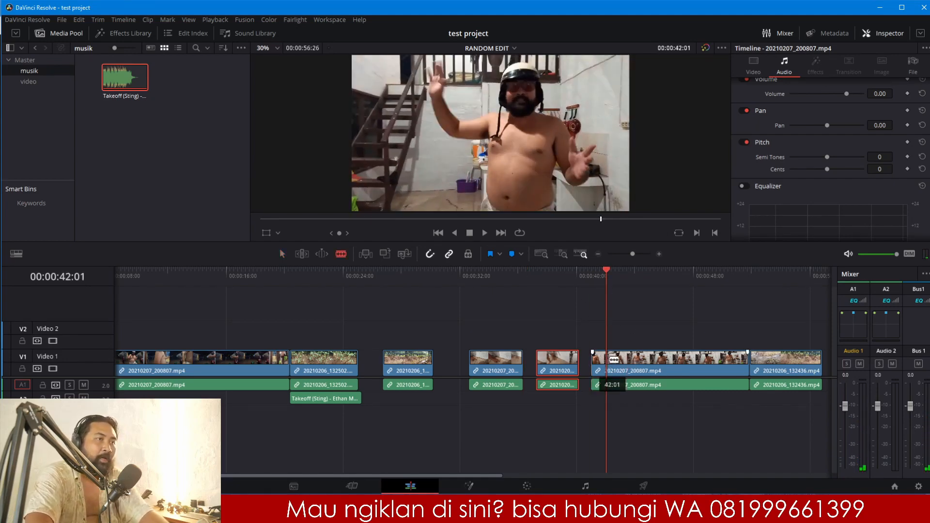
{"action": "left_click", "coordinate": [611, 359]}
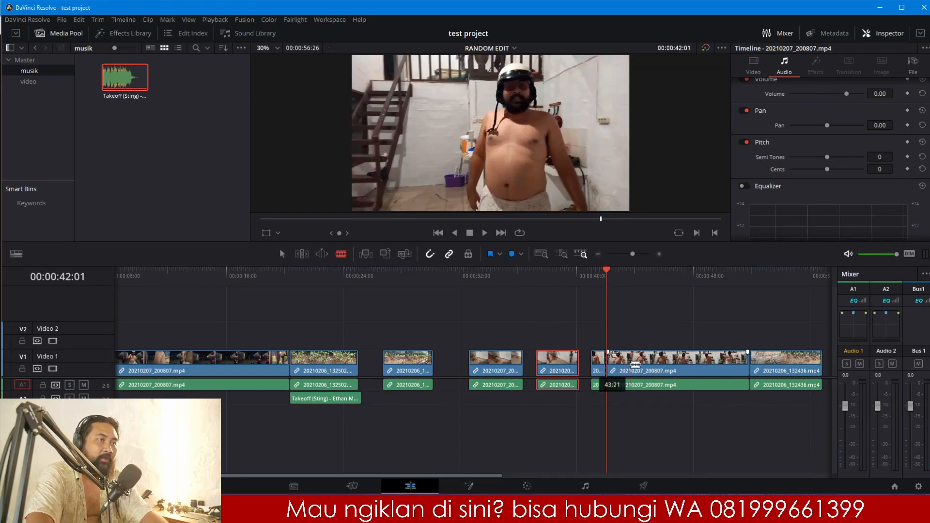
{"action": "key", "text": "a"}
{"action": "left_click_drag", "start_coordinate": [601, 369], "coordinate": [588, 372]}
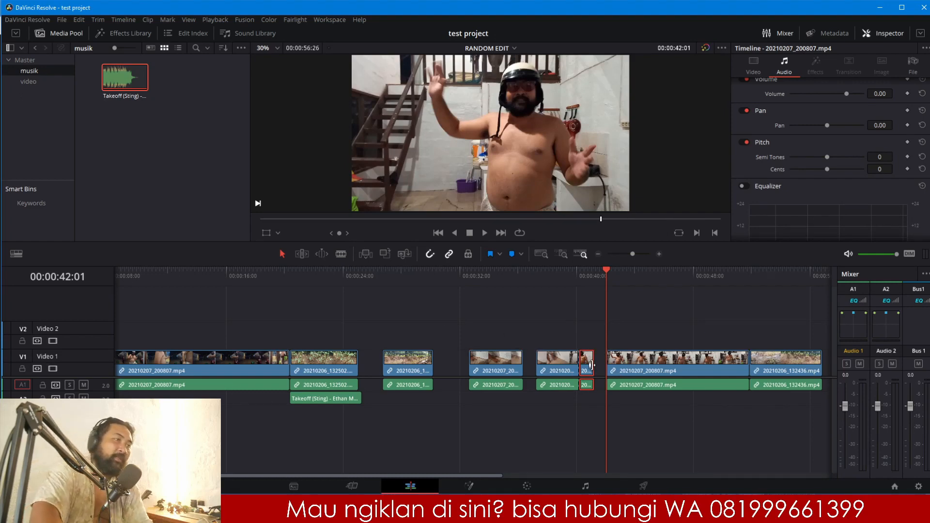
{"action": "left_click_drag", "start_coordinate": [594, 369], "coordinate": [606, 370]}
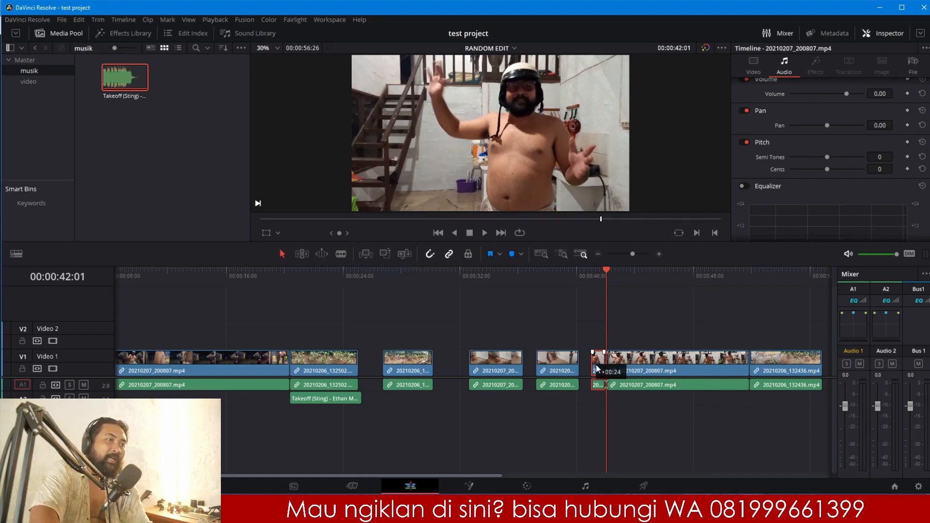
Step: Undo all the blade cuts and piece moves to restore the whole 20210207_200807.mp4 clip after the gap
{"action": "left_click", "coordinate": [624, 282]}
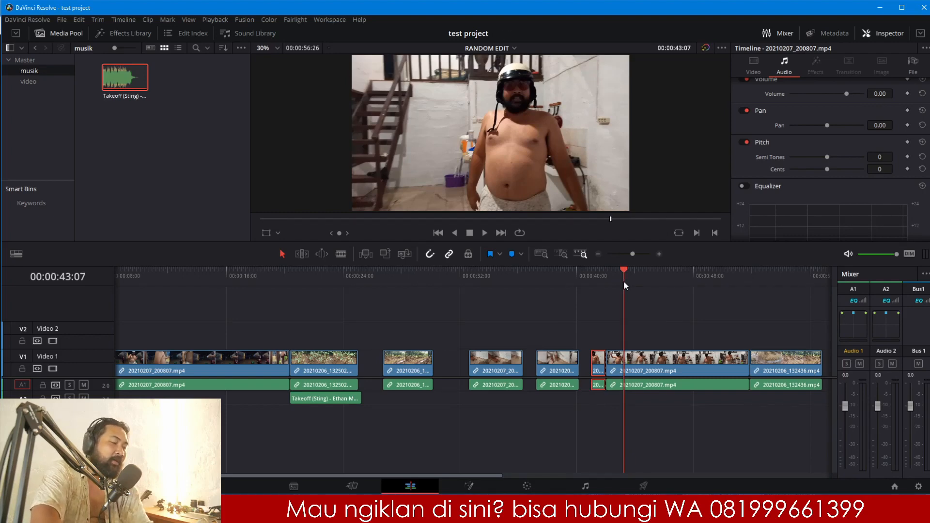
{"action": "key", "text": "ctrl+z"}
{"action": "key", "text": "ctrl+z"}
{"action": "key", "text": "ctrl+z"}
{"action": "key", "text": "ctrl+z"}
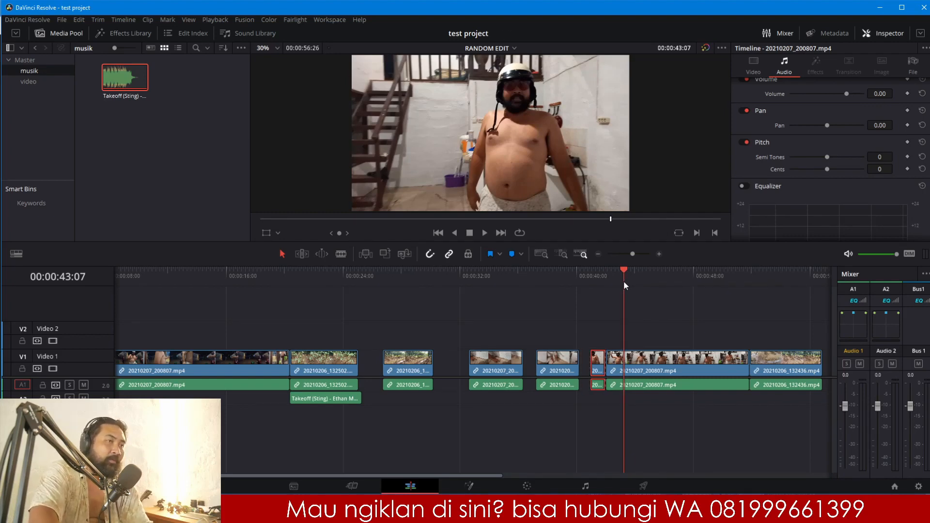
{"action": "key", "text": "ctrl+z"}
{"action": "key", "text": "ctrl+z"}
{"action": "key", "text": "ctrl+z"}
{"action": "key", "text": "ctrl+z"}
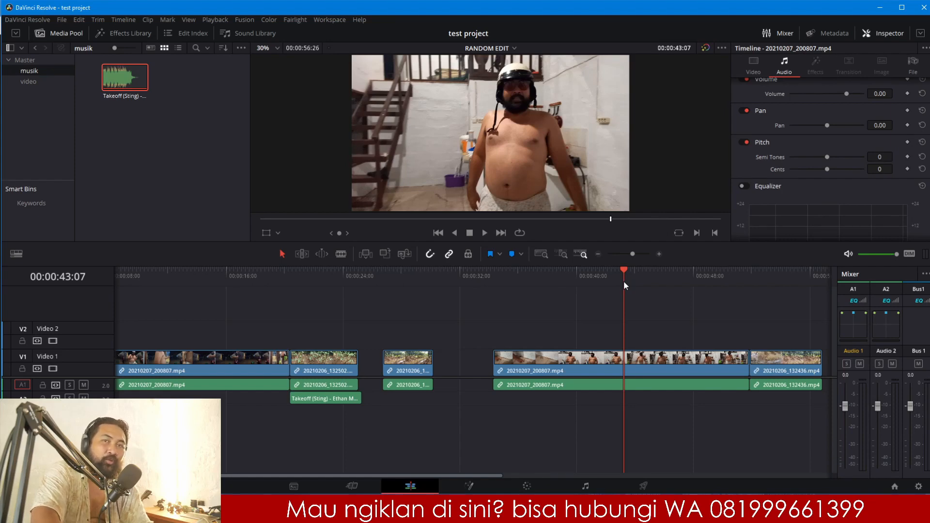
Step: Open the video bin, and with the playhead at 00:00:30:06 move the short 20210206_132436.mp4 clip against the preceding clip
{"action": "left_click", "coordinate": [578, 278]}
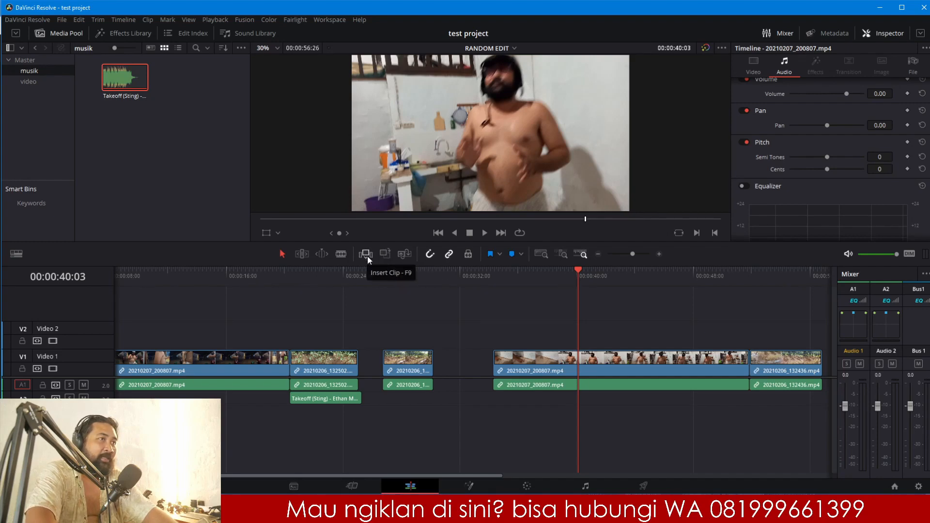
{"action": "left_click", "coordinate": [28, 83]}
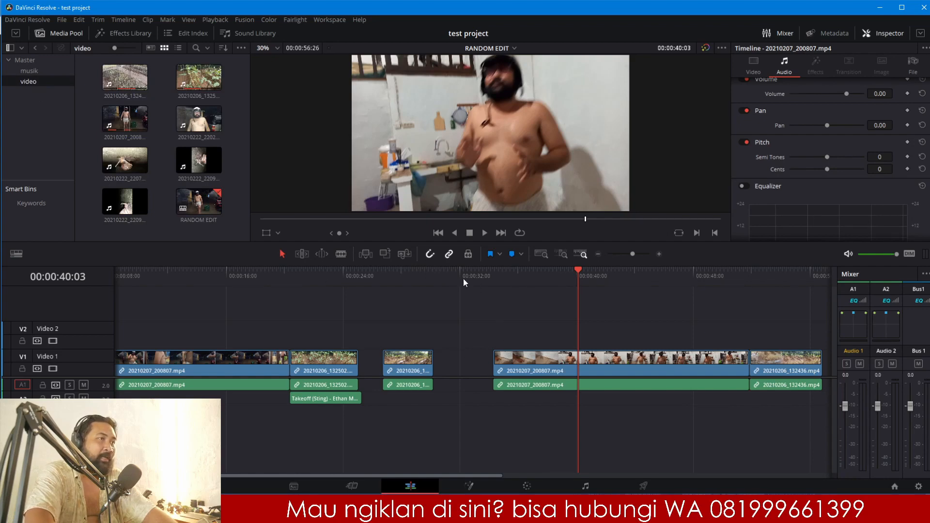
{"action": "left_click_drag", "start_coordinate": [467, 280], "coordinate": [440, 278]}
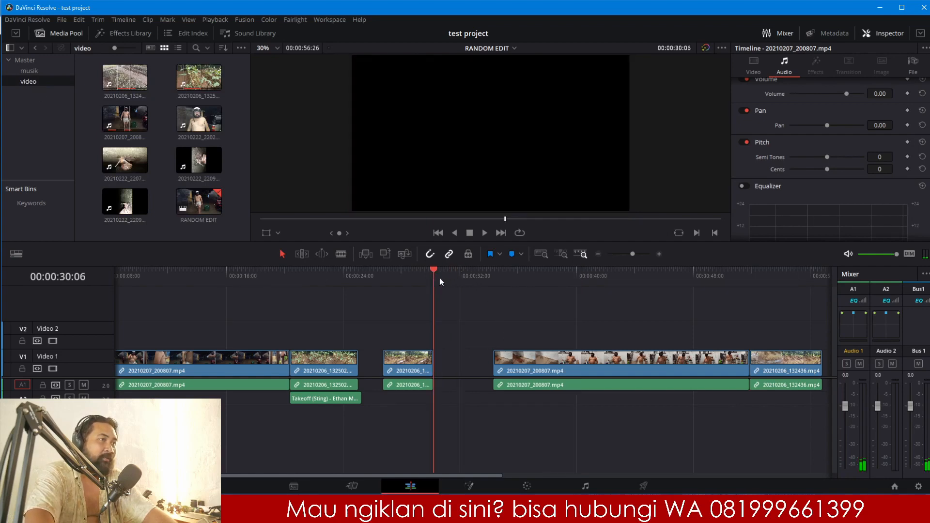
{"action": "left_click_drag", "start_coordinate": [407, 362], "coordinate": [382, 358]}
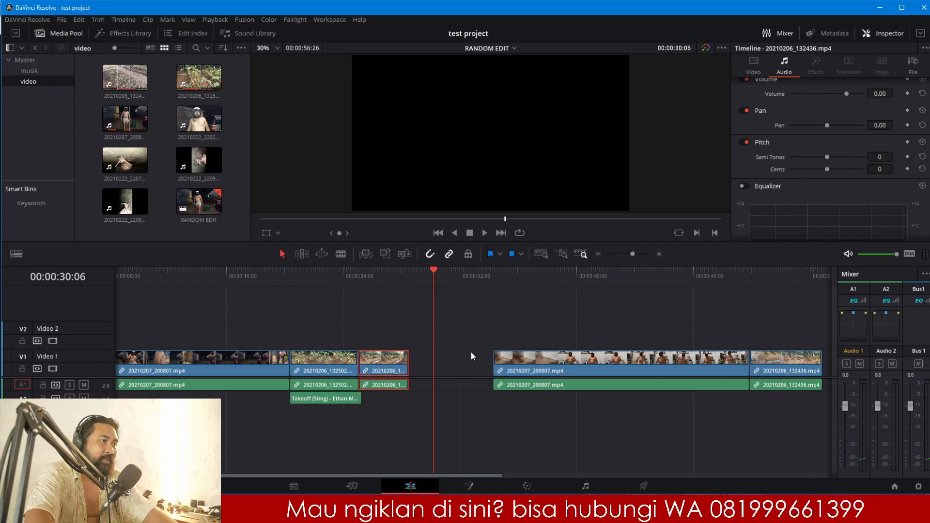
Step: Load 20210222_220242.mp4 in the source viewer and mark an in point at 00:00:46:05 and an out point at 00:01:03:04
{"action": "left_click", "coordinate": [199, 125]}
{"action": "double_click", "coordinate": [199, 125]}
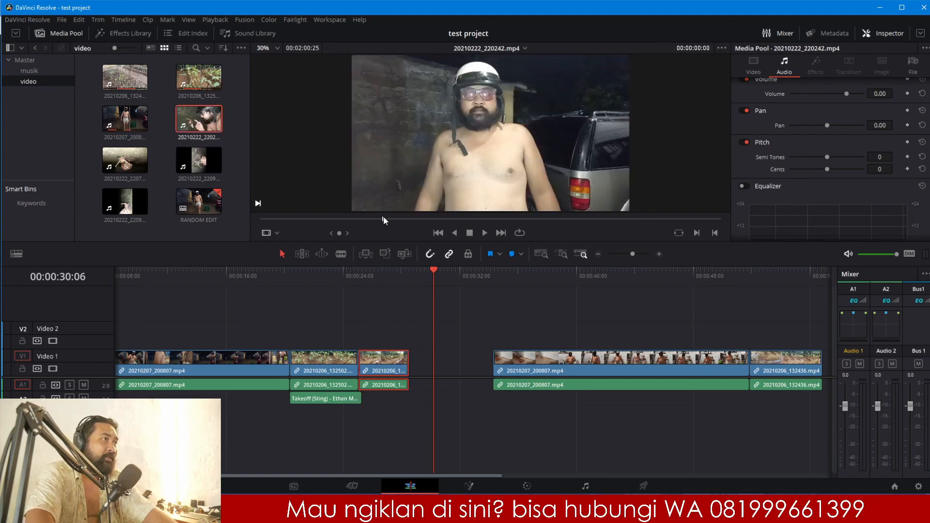
{"action": "left_click", "coordinate": [436, 220]}
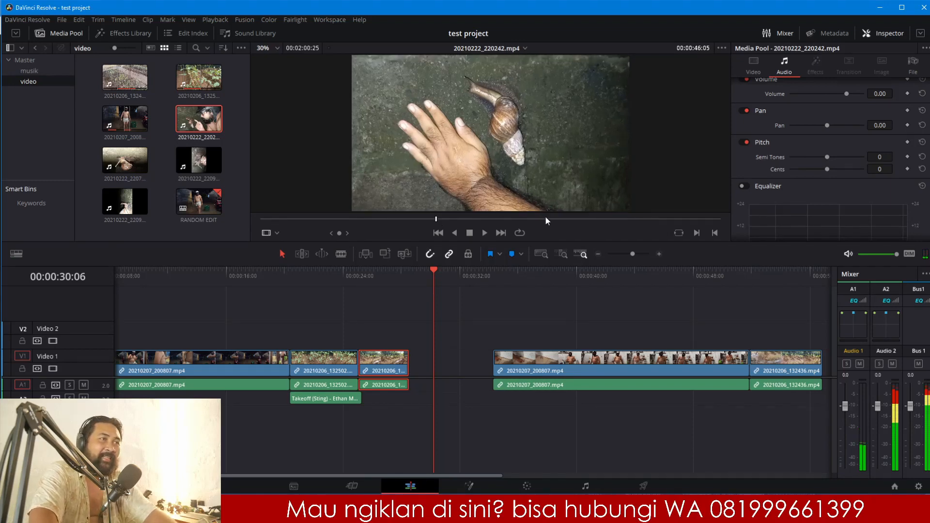
{"action": "left_click", "coordinate": [697, 233]}
{"action": "left_click", "coordinate": [500, 219]}
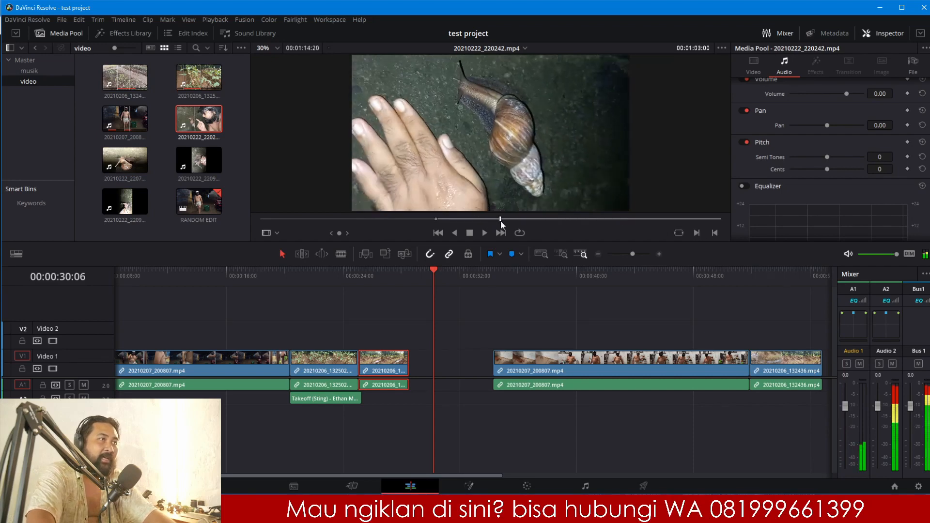
{"action": "left_click", "coordinate": [713, 233]}
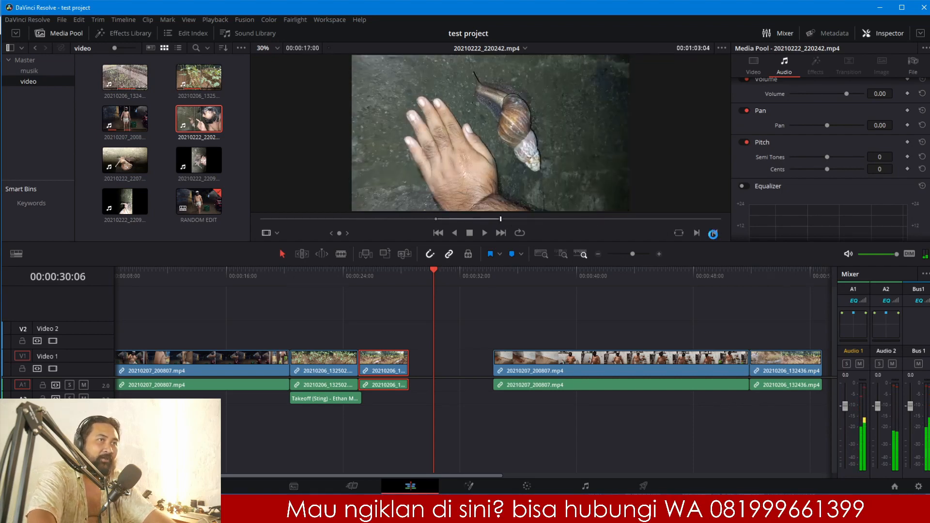
Step: Insert the marked part of 20210222_220242.mp4 into the timeline gap at 00:00:30:06 and undo the insertion
{"action": "mouse_move", "coordinate": [461, 202]}
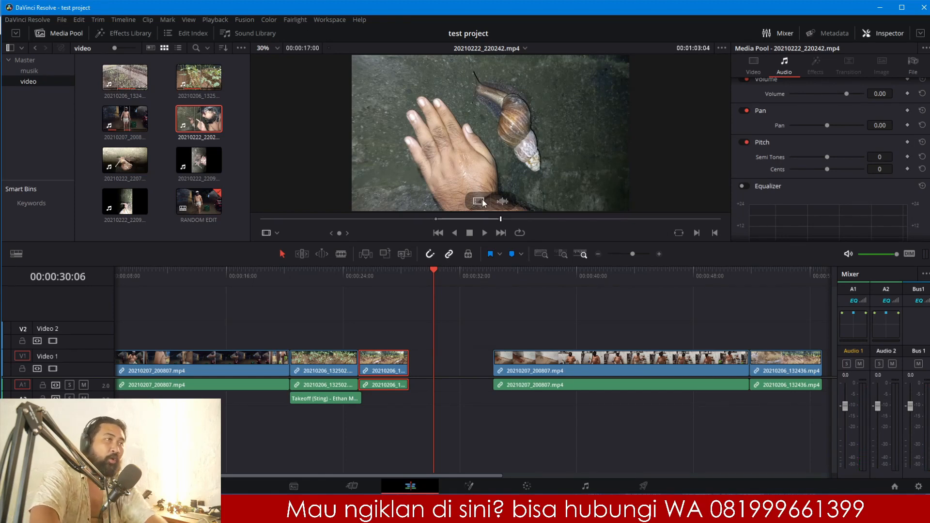
{"action": "left_click", "coordinate": [365, 255]}
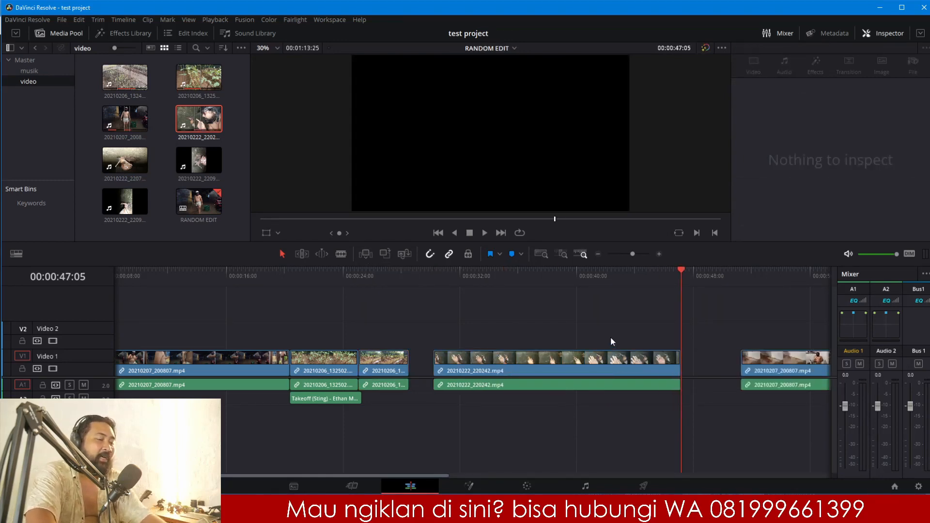
{"action": "key", "text": "ctrl+z"}
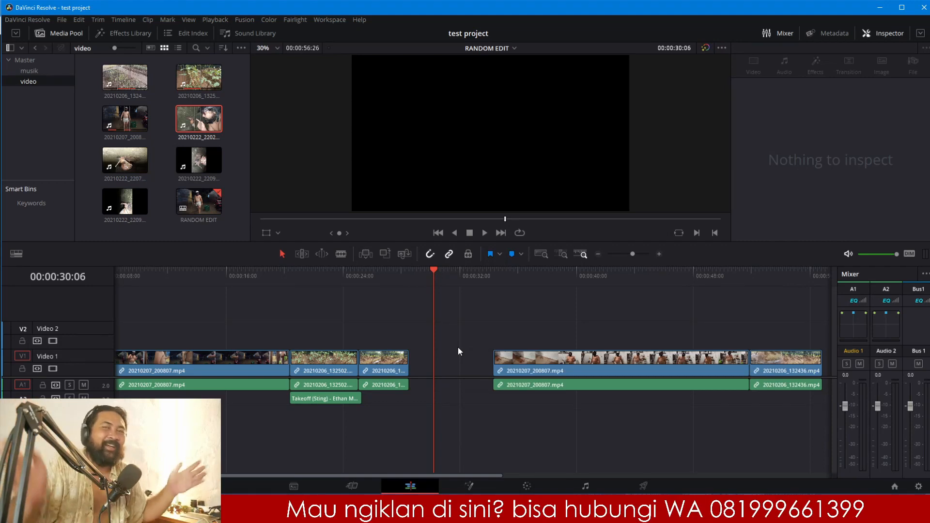
Step: Move the long 20210207_200807.mp4 clip after the gap about 3 seconds earlier and set the playhead at 00:00:38:17
{"action": "left_click", "coordinate": [570, 282]}
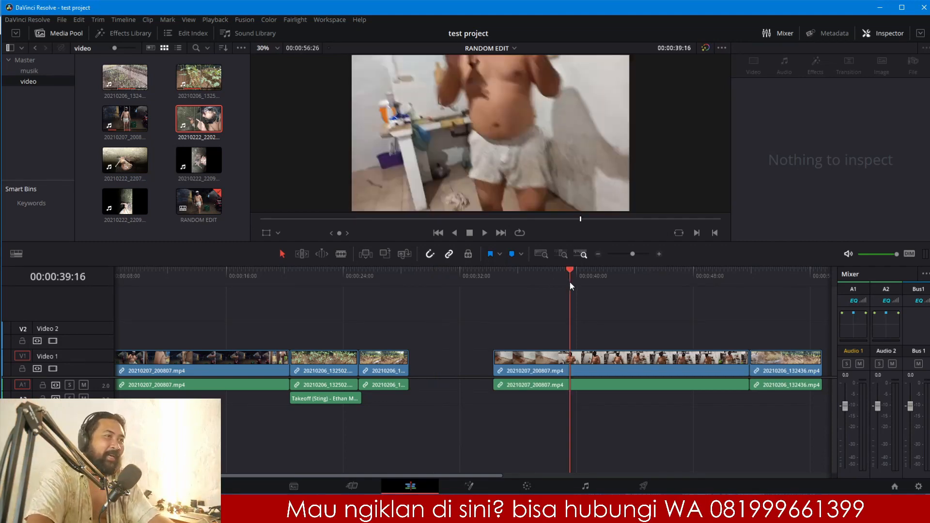
{"action": "left_click_drag", "start_coordinate": [604, 365], "coordinate": [562, 365]}
{"action": "left_click", "coordinate": [557, 282]}
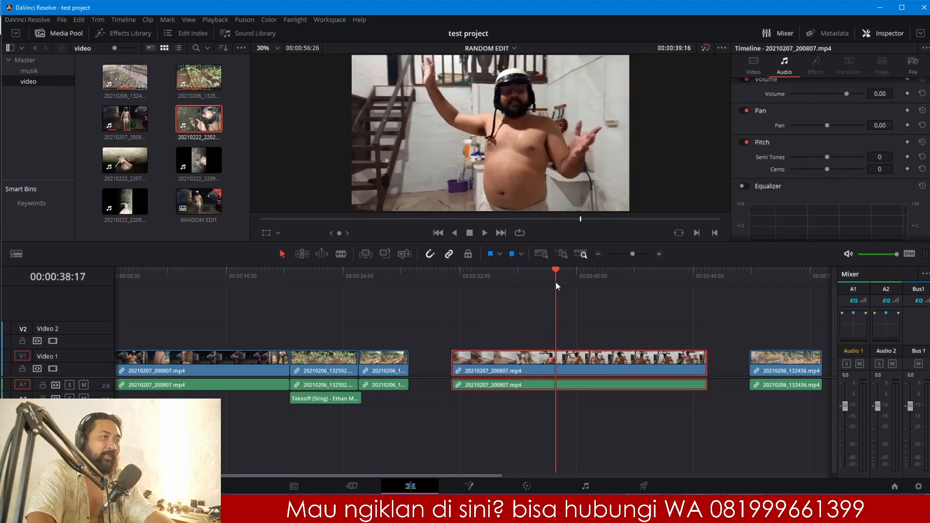
Step: Insert the marked source part at 00:00:38:17 in the middle of the 20210207_200807.mp4 clip and undo the insertion
{"action": "left_click", "coordinate": [364, 254]}
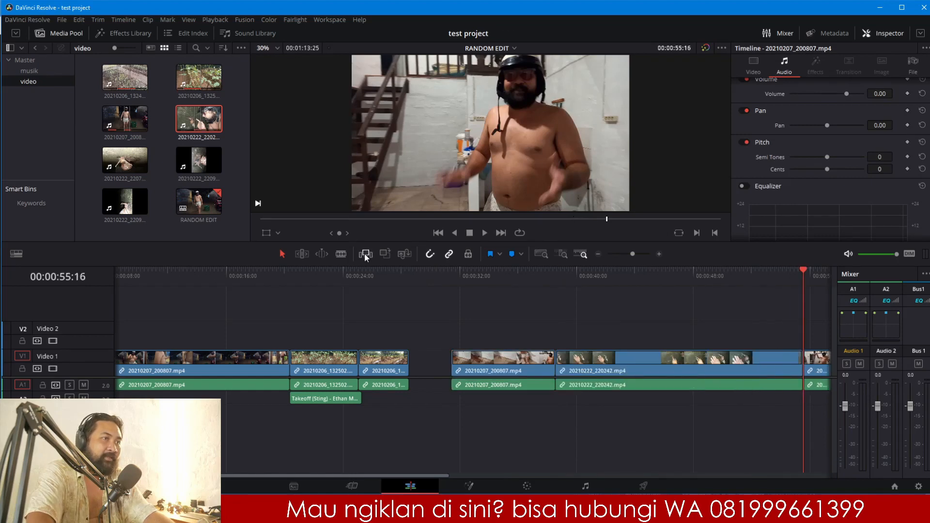
{"action": "left_click", "coordinate": [598, 255]}
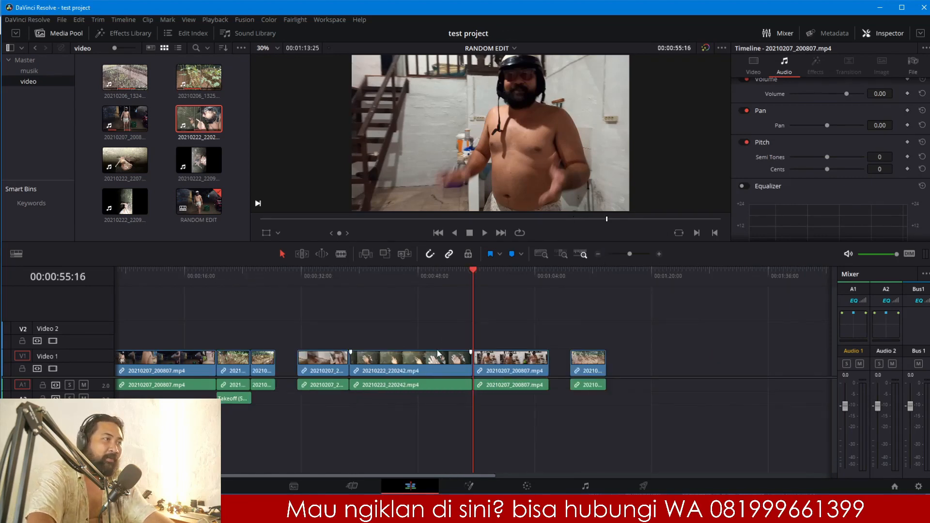
{"action": "key", "text": "ctrl+z"}
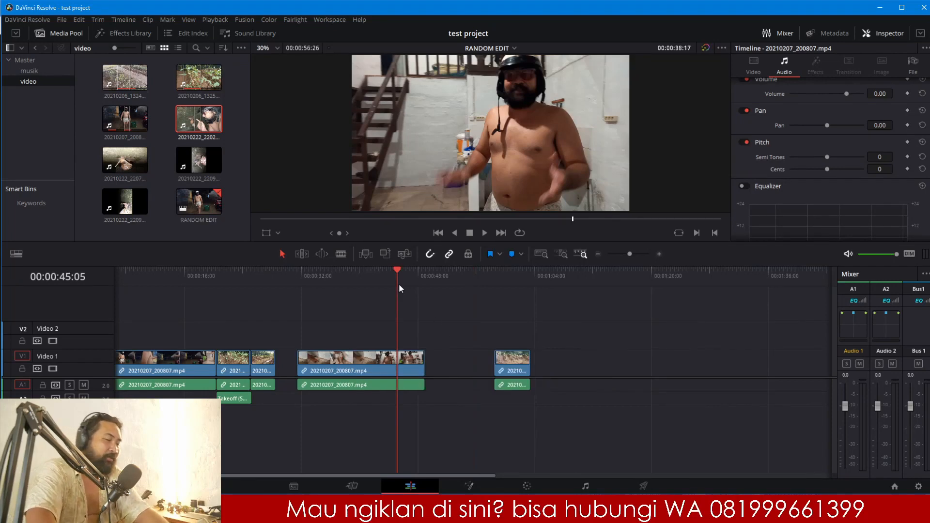
Step: Insert the marked source part into the 20210207_200807.mp4 clip at 00:00:40:14, then remove it to restore the whole clip
{"action": "left_click_drag", "start_coordinate": [381, 277], "coordinate": [369, 279]}
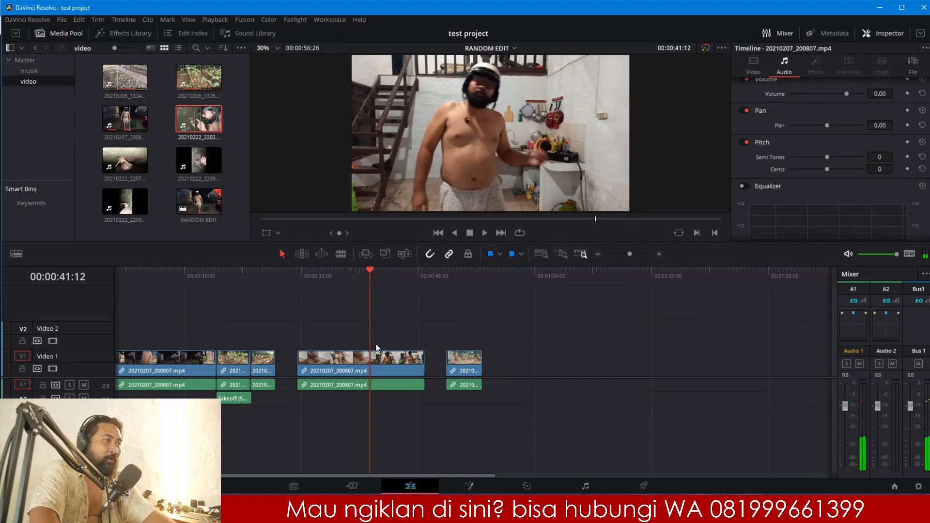
{"action": "left_click", "coordinate": [342, 358]}
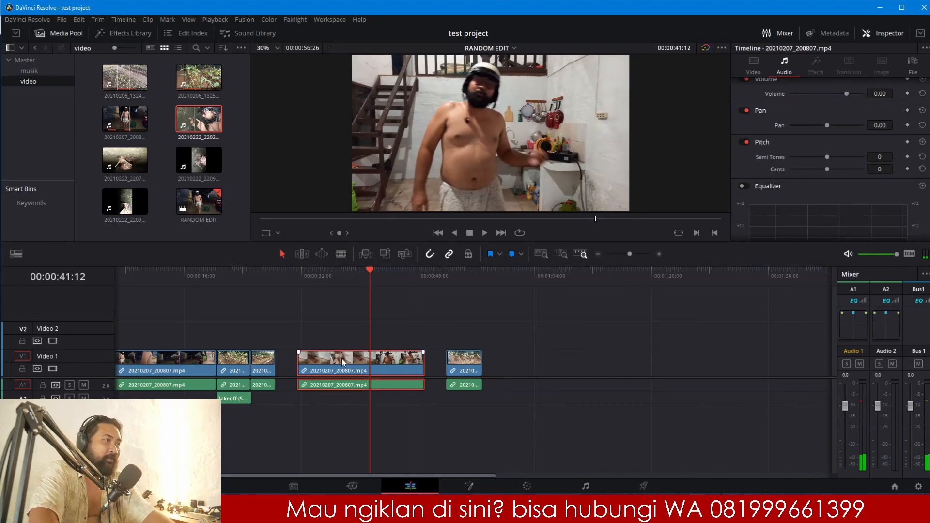
{"action": "left_click", "coordinate": [363, 279]}
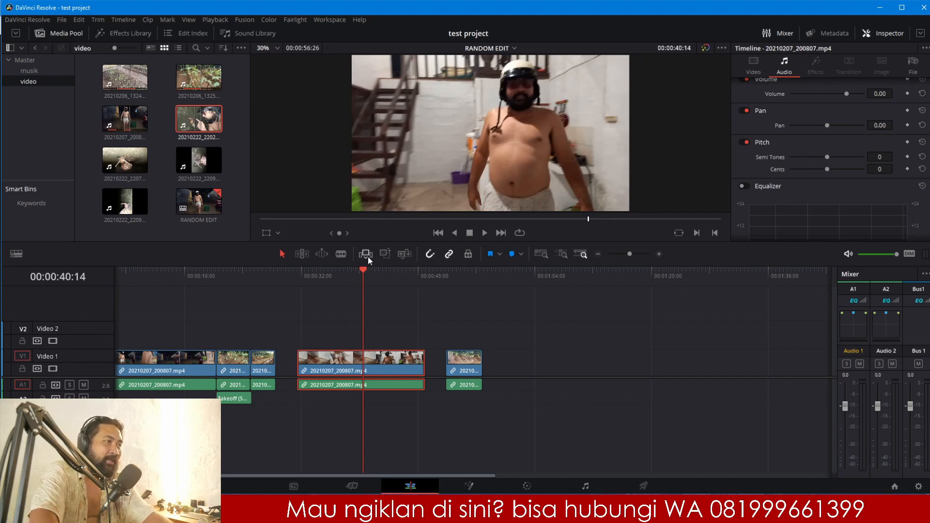
{"action": "left_click", "coordinate": [368, 256]}
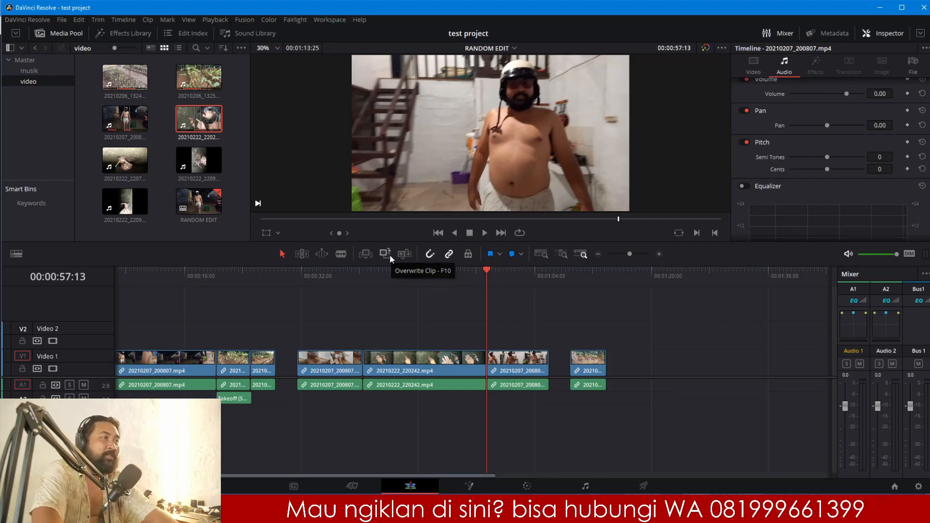
{"action": "left_click", "coordinate": [431, 365]}
{"action": "key", "text": "Delete"}
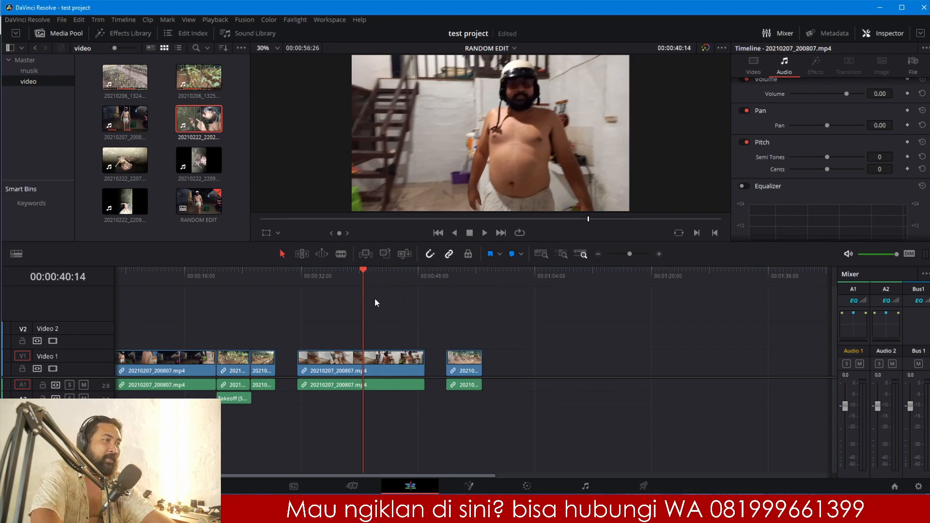
Step: Overwrite the timeline from 00:00:40:14 with the marked part of 20210222_220242.mp4
{"action": "left_click", "coordinate": [328, 283]}
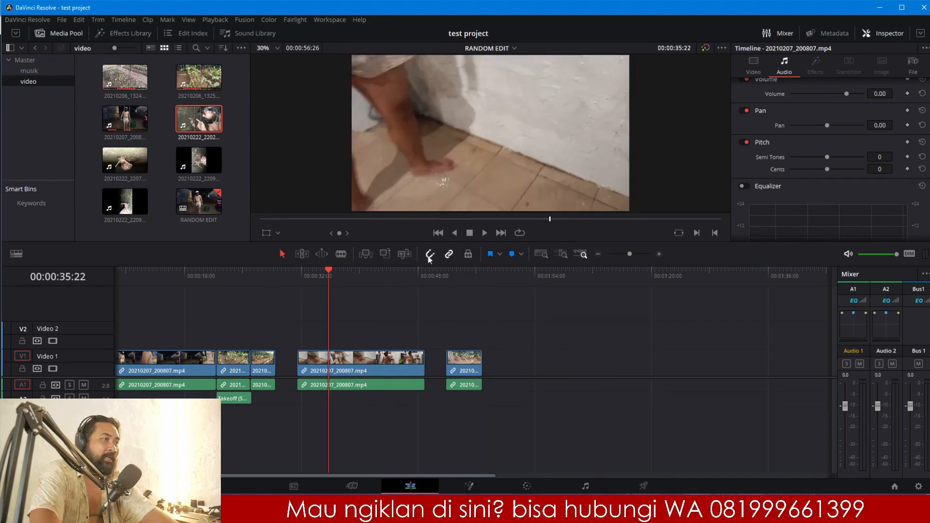
{"action": "left_click", "coordinate": [354, 283]}
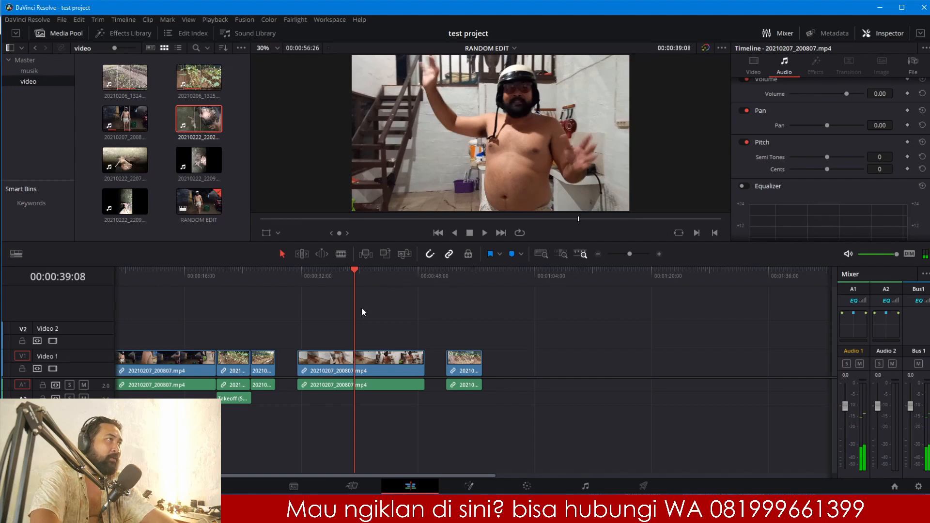
{"action": "left_click", "coordinate": [353, 277]}
{"action": "left_click_drag", "start_coordinate": [353, 275], "coordinate": [363, 279]}
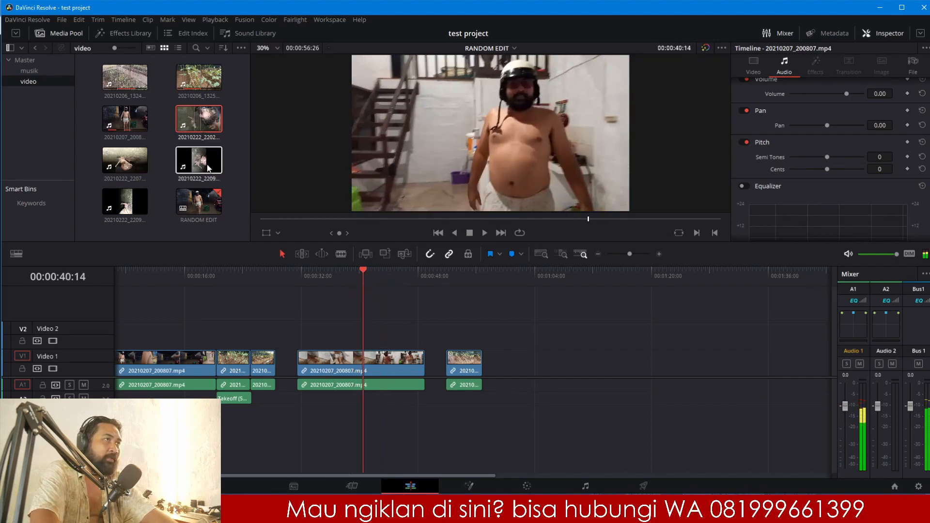
{"action": "left_click", "coordinate": [207, 128]}
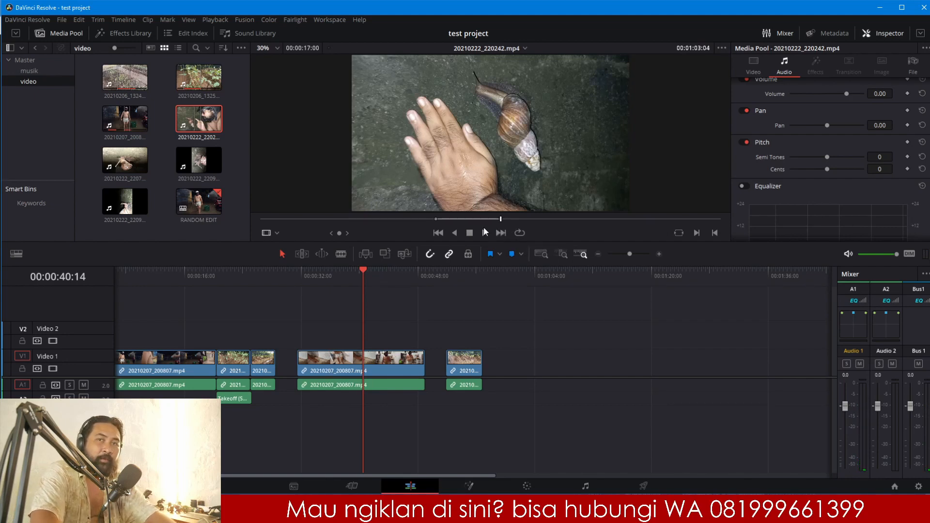
{"action": "left_click", "coordinate": [388, 255]}
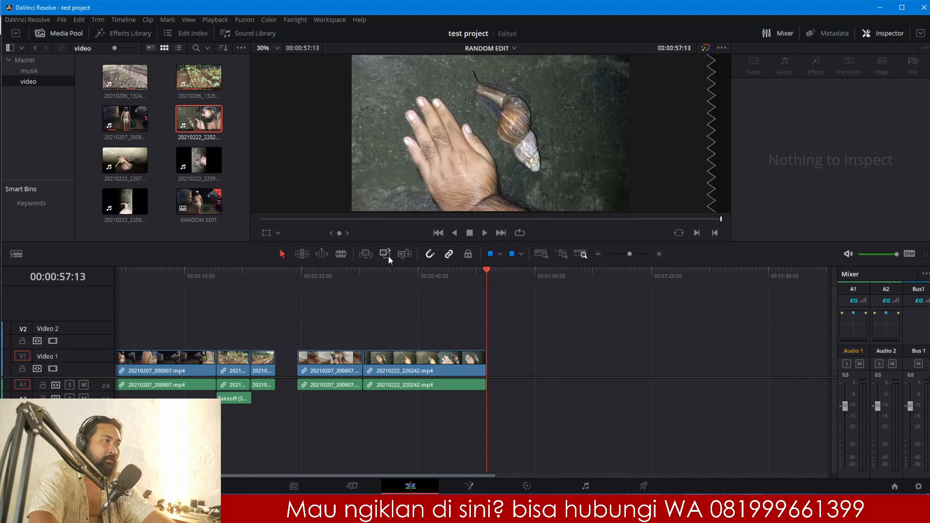
Step: Undo the overwrite edit and save the project
{"action": "left_click", "coordinate": [347, 277]}
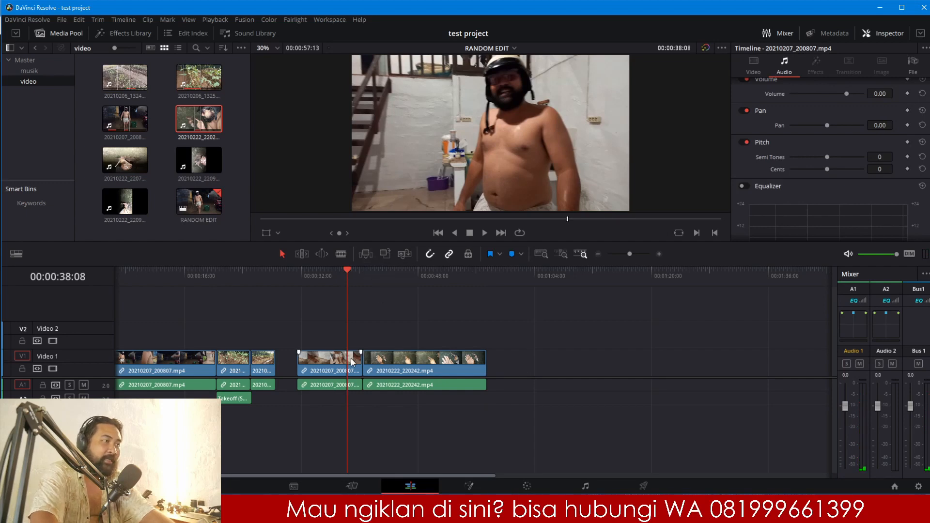
{"action": "key", "text": "ctrl+z"}
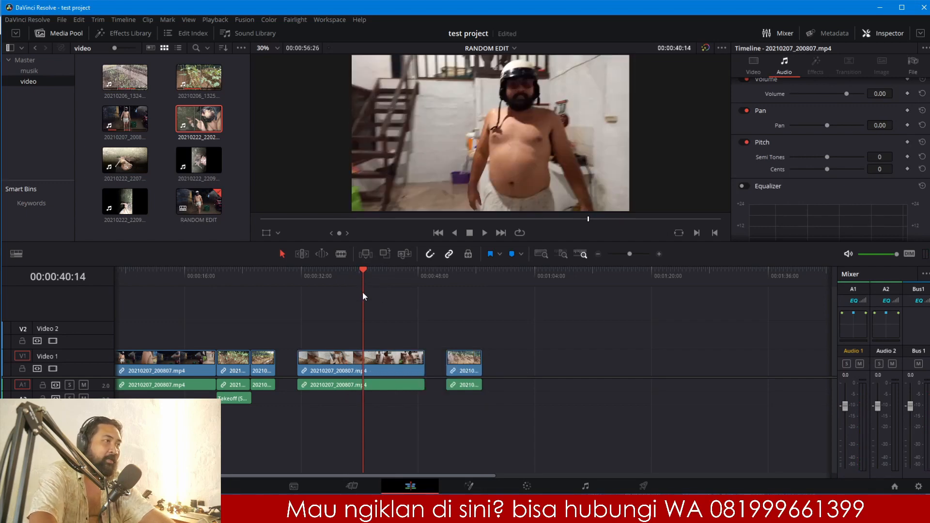
{"action": "key", "text": "ctrl+s"}
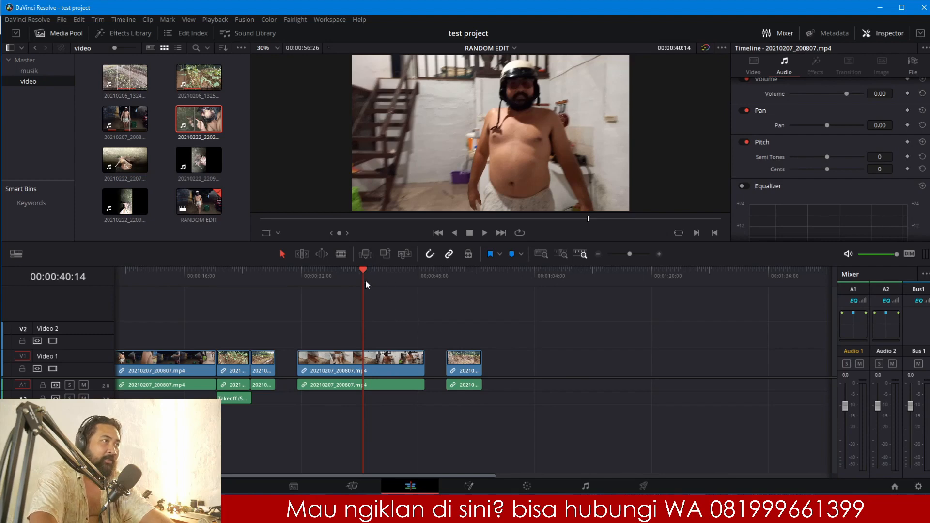
Step: Compare an insert with an overwrite of the marked source part at 00:00:40:14, undoing each edit
{"action": "left_click", "coordinate": [370, 255]}
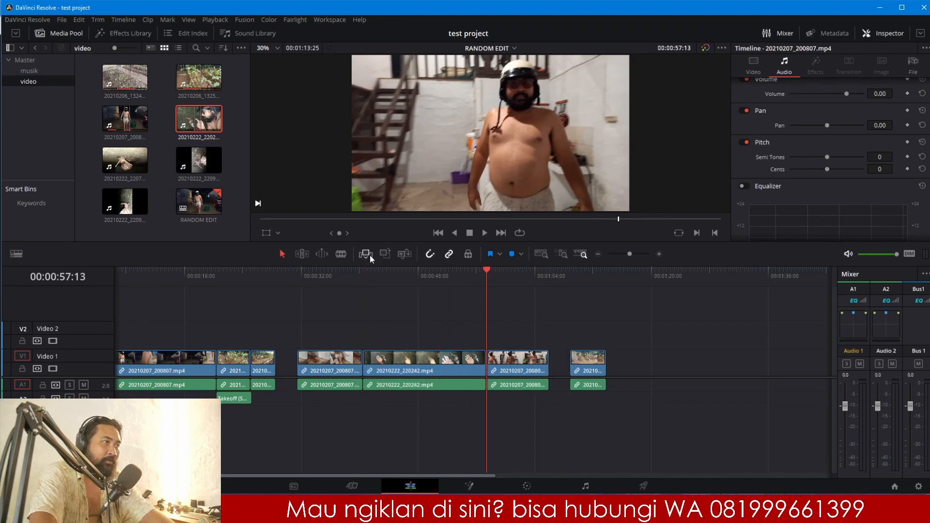
{"action": "key", "text": "ctrl+z"}
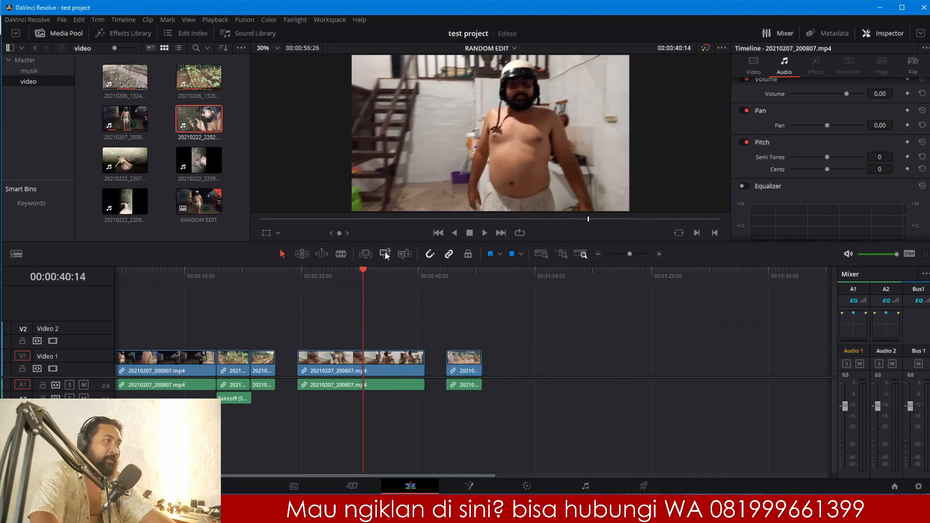
{"action": "left_click", "coordinate": [371, 359]}
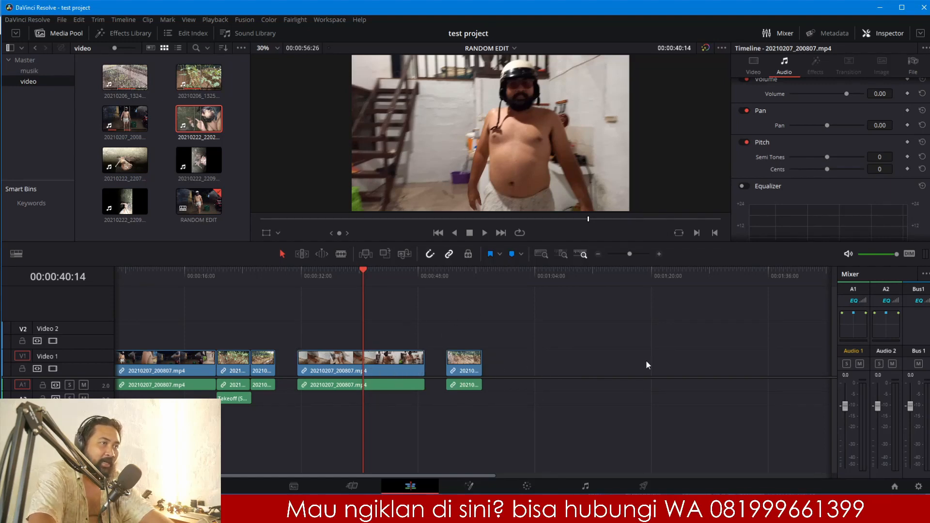
{"action": "left_click", "coordinate": [386, 257]}
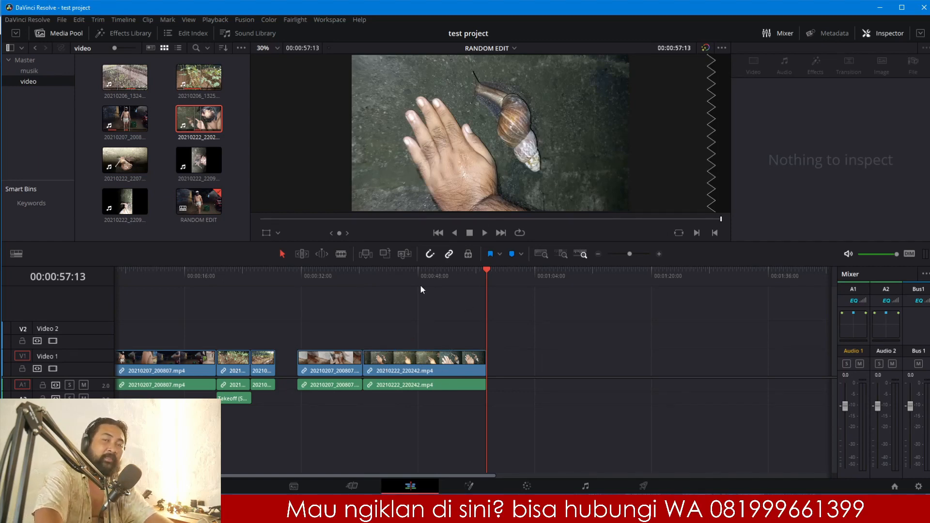
{"action": "key", "text": "ctrl+z"}
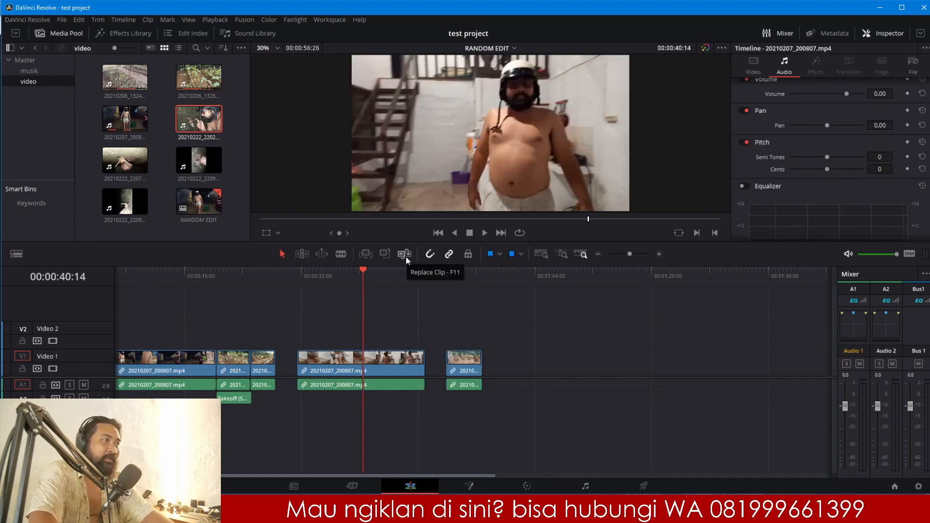
Step: Replace the 20210207_200807.mp4 clip at 00:00:40:14 with the source clip using Replace Clip and undo the replacement
{"action": "left_click", "coordinate": [369, 357]}
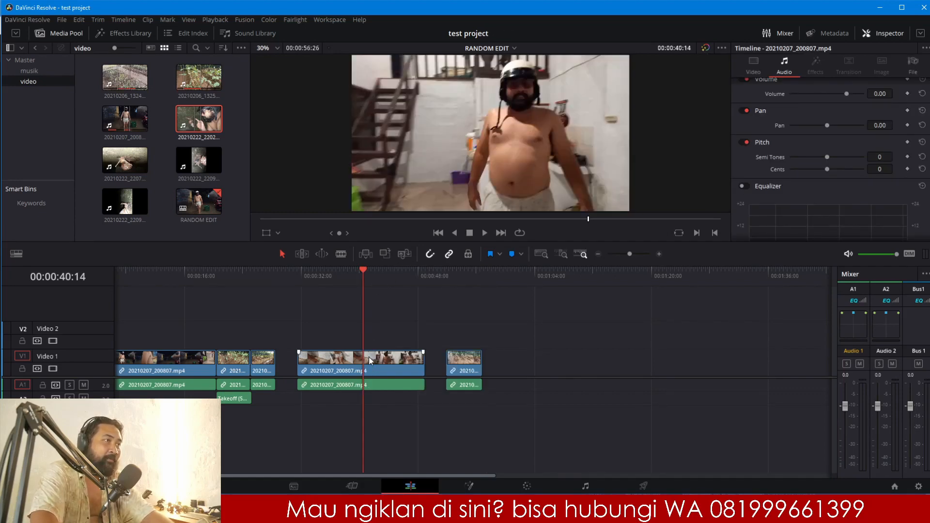
{"action": "left_click", "coordinate": [400, 257]}
{"action": "key", "text": "ctrl+z"}
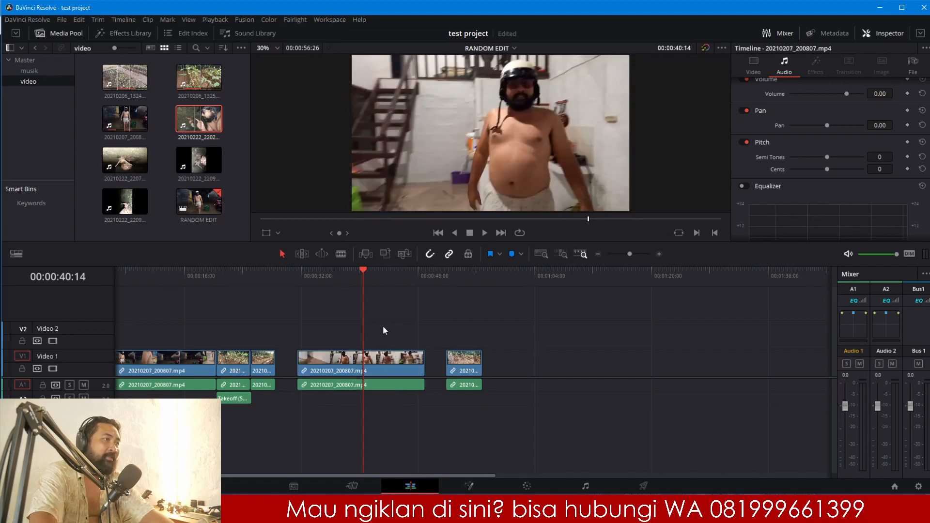
Step: Insert the marked part of 20210222_220242.mp4 at about 00:01:03, past the last clip, and shift it later to end at 00:01:23:25
{"action": "left_click", "coordinate": [385, 368]}
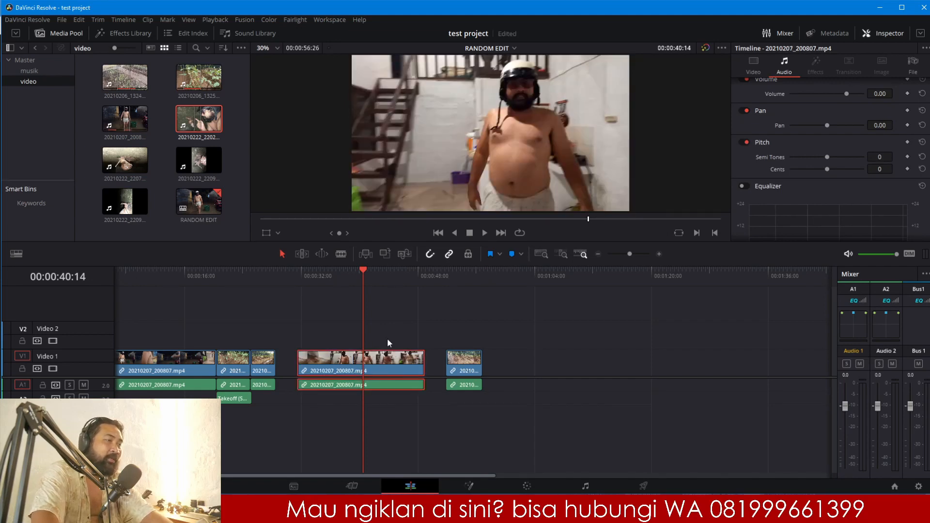
{"action": "left_click", "coordinate": [457, 361]}
{"action": "left_click", "coordinate": [459, 281]}
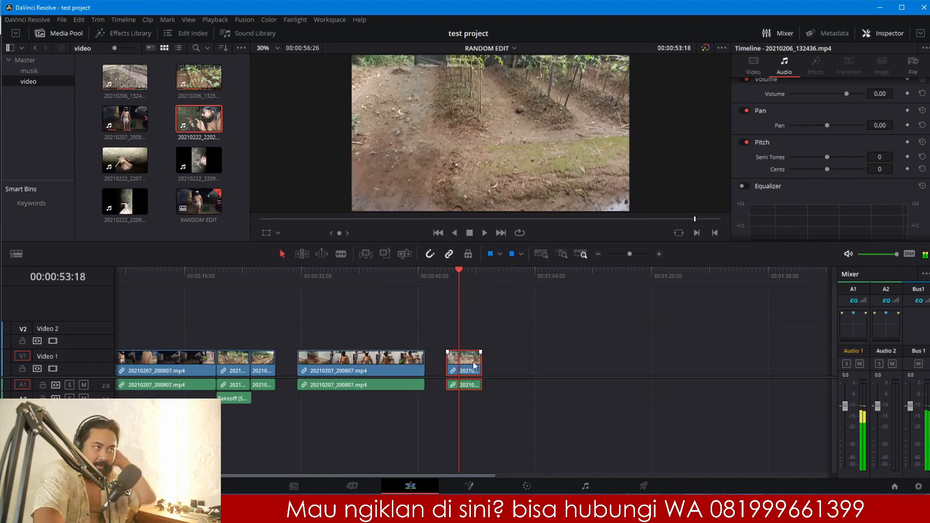
{"action": "left_click", "coordinate": [205, 123]}
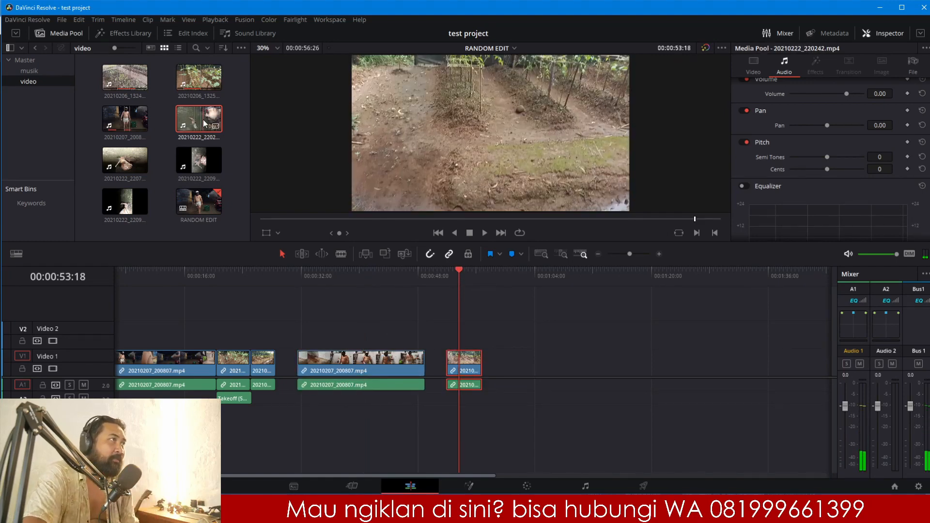
{"action": "double_click", "coordinate": [205, 123]}
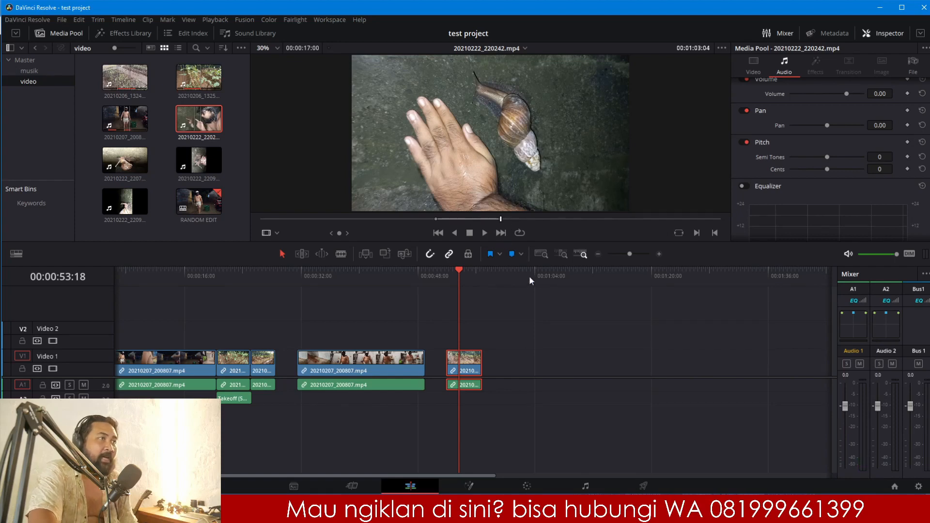
{"action": "left_click", "coordinate": [529, 275]}
{"action": "left_click", "coordinate": [365, 255]}
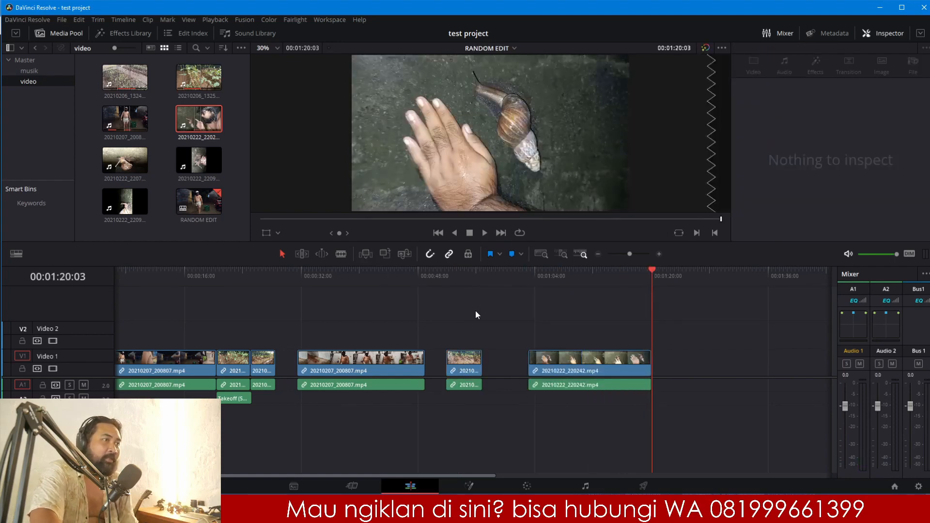
{"action": "left_click_drag", "start_coordinate": [584, 365], "coordinate": [611, 365]}
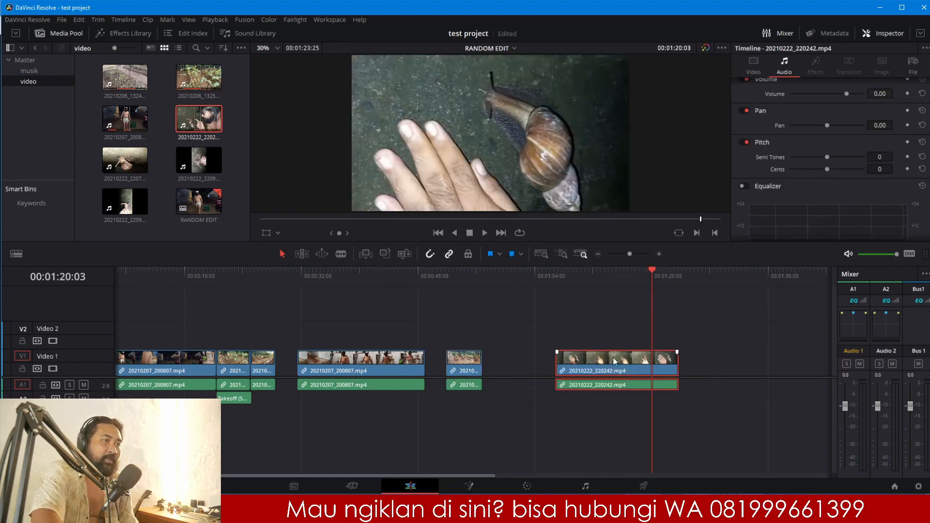
Step: Replace the short 20210206_132436.mp4 clip at 00:00:53:14 with the 20210222_220242.mp4 source clip using Replace Clip
{"action": "left_click", "coordinate": [592, 275]}
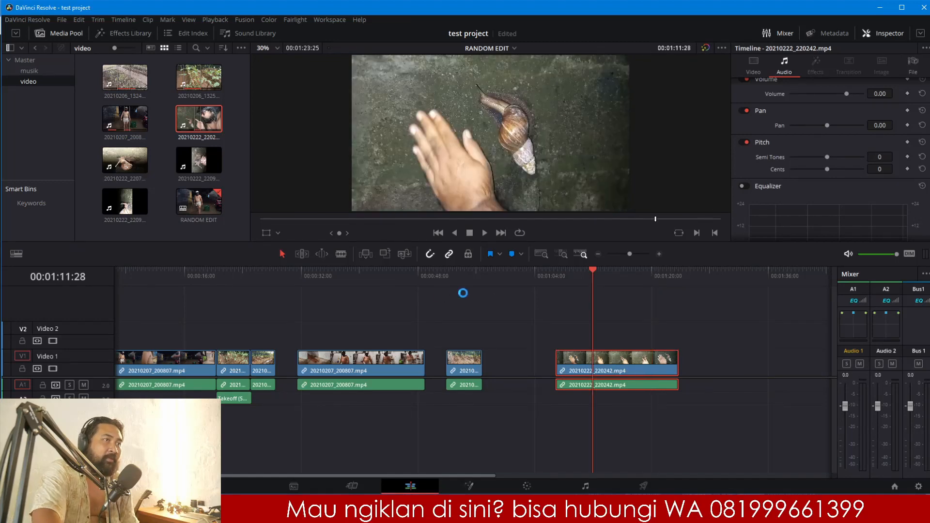
{"action": "left_click", "coordinate": [458, 273]}
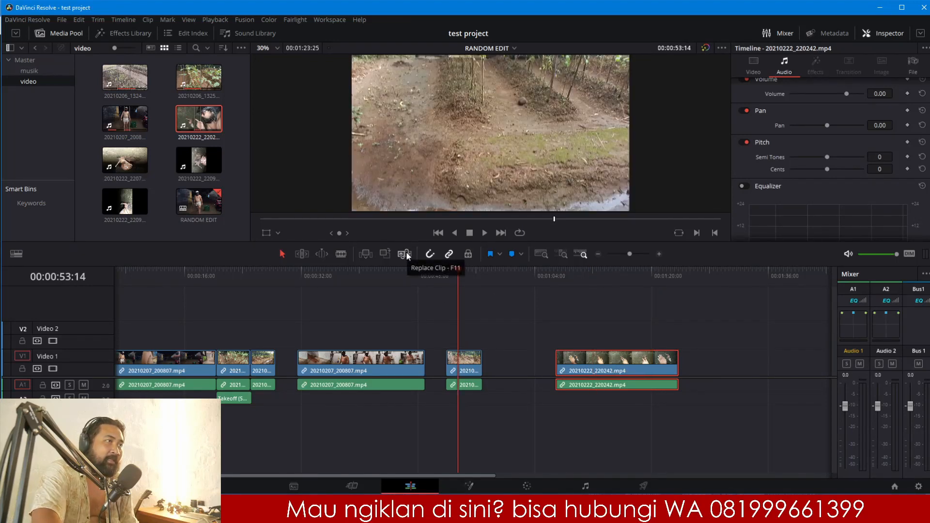
{"action": "left_click", "coordinate": [460, 361]}
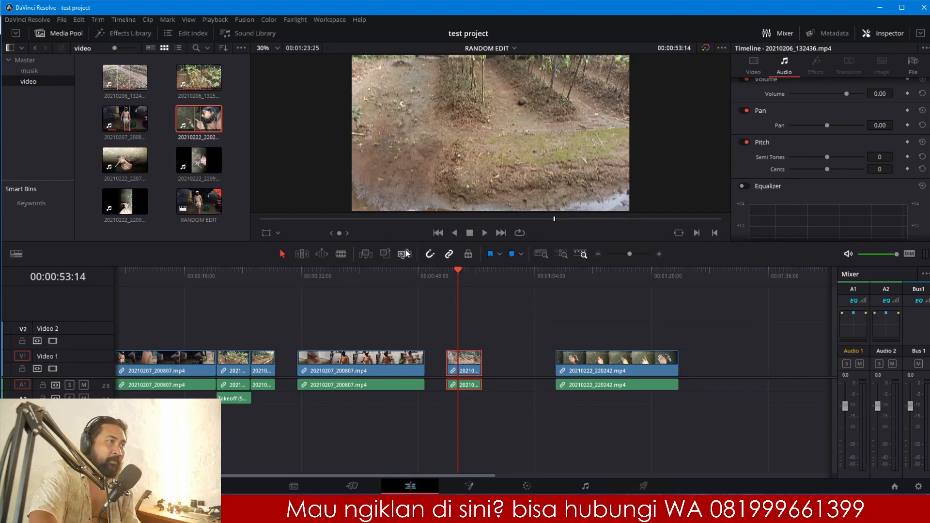
{"action": "double_click", "coordinate": [199, 121]}
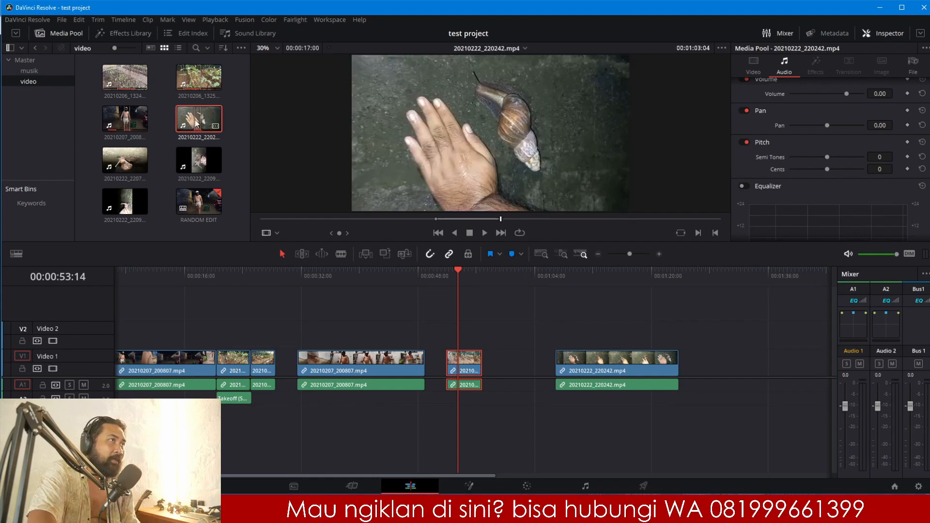
{"action": "left_click", "coordinate": [403, 253]}
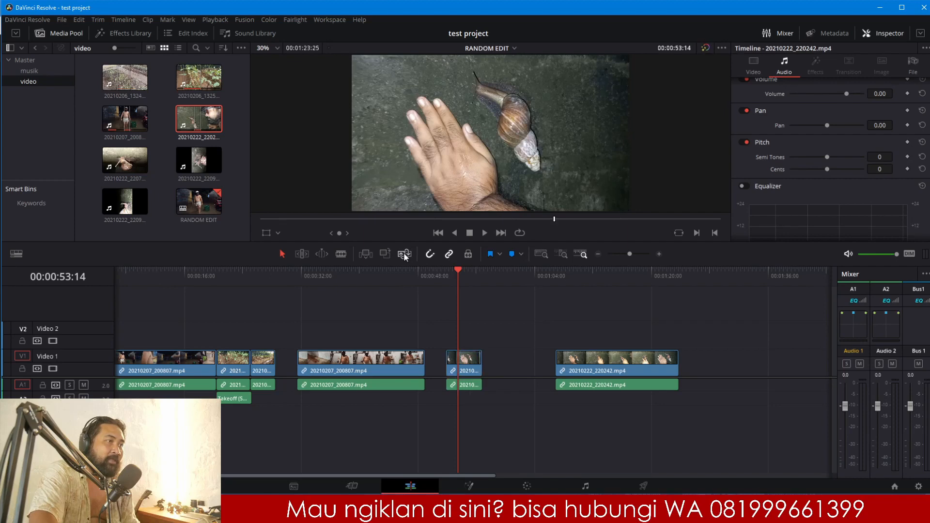
Step: Play back the replaced clip and mute the Audio 1 and Audio 2 tracks
{"action": "mouse_move", "coordinate": [449, 275]}
{"action": "left_mouse_down"}
{"action": "mouse_move", "coordinate": [485, 279]}
{"action": "mouse_move", "coordinate": [465, 280]}
{"action": "left_mouse_up"}
{"action": "mouse_move", "coordinate": [575, 282]}
{"action": "left_mouse_down"}
{"action": "mouse_move", "coordinate": [569, 279]}
{"action": "mouse_move", "coordinate": [667, 277]}
{"action": "mouse_move", "coordinate": [575, 280]}
{"action": "mouse_move", "coordinate": [589, 283]}
{"action": "left_mouse_up"}
{"action": "left_click", "coordinate": [446, 282]}
{"action": "key", "text": "space"}
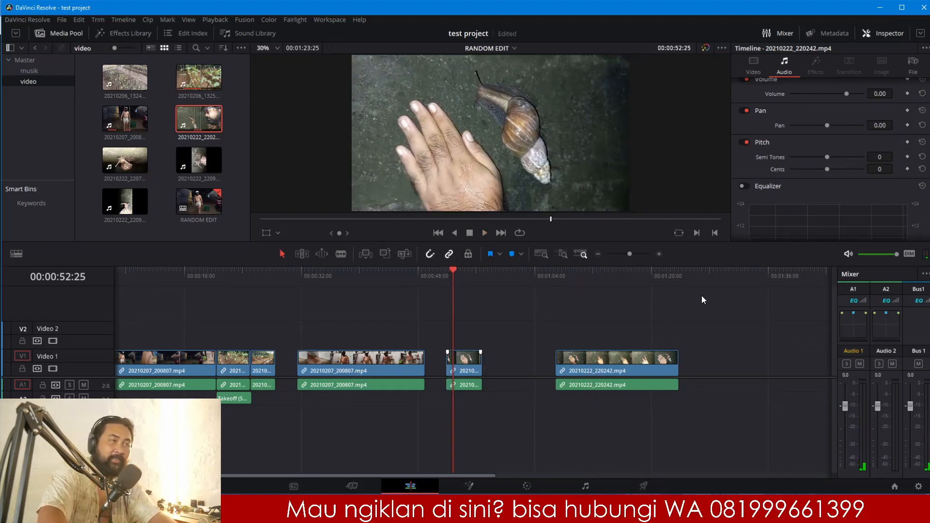
{"action": "left_click", "coordinate": [82, 385]}
{"action": "left_click", "coordinate": [83, 397]}
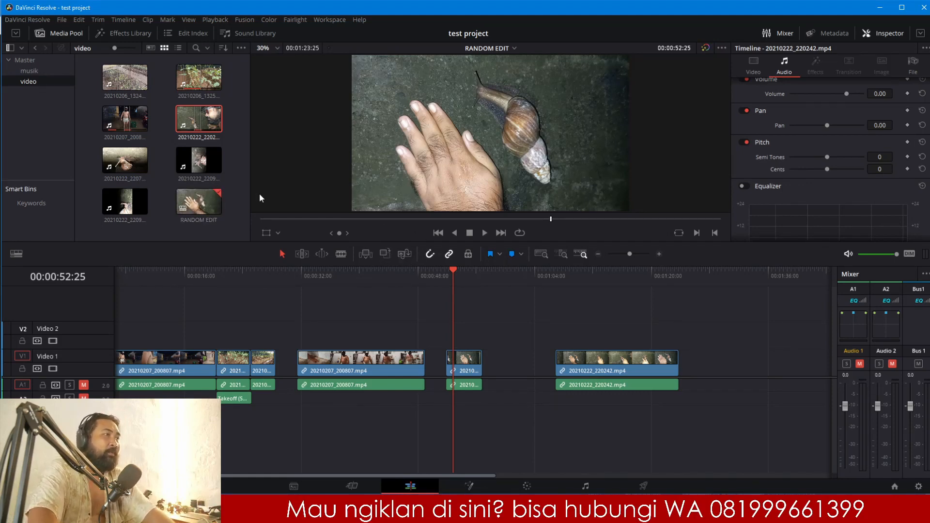
Step: Place 20210222_220242.mp4 after the last timeline clip, undo the placement, and open the source clip in the viewer
{"action": "left_click_drag", "start_coordinate": [199, 123], "coordinate": [705, 365]}
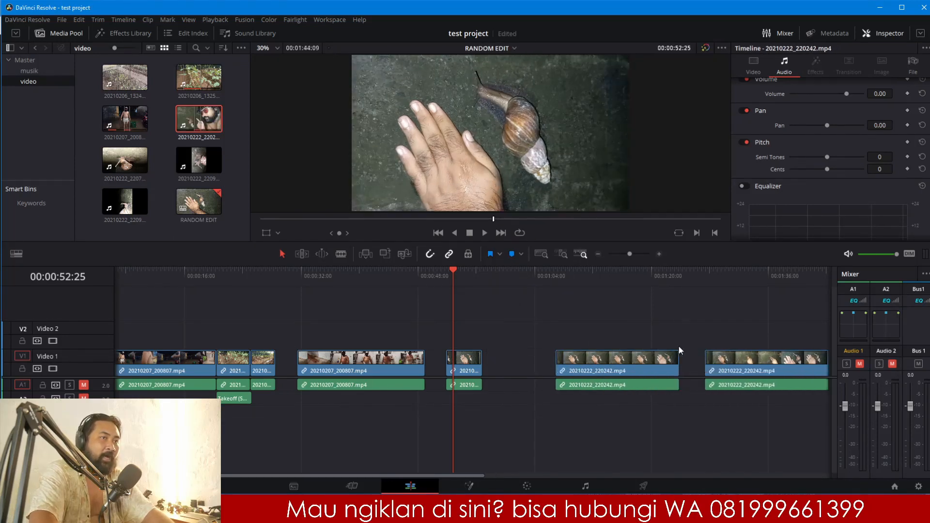
{"action": "key", "text": "ctrl+z"}
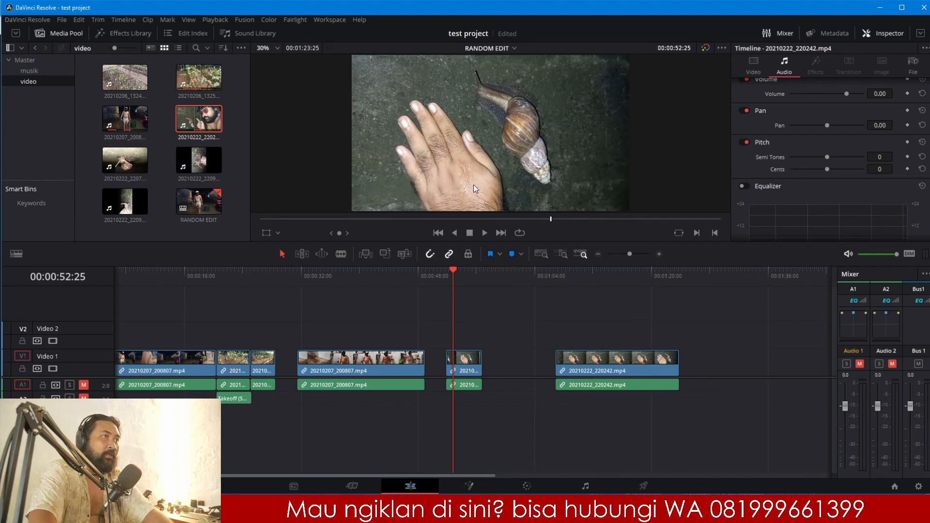
{"action": "left_click", "coordinate": [207, 126]}
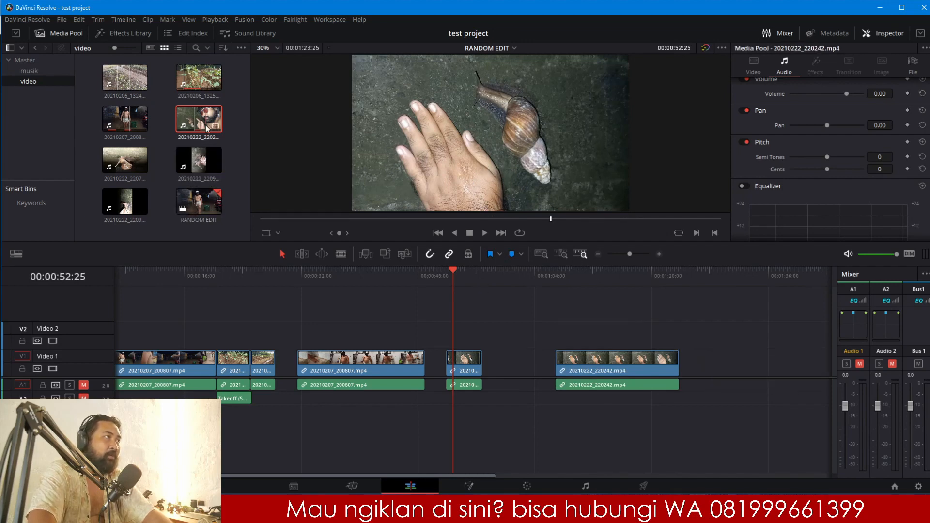
{"action": "double_click", "coordinate": [207, 126]}
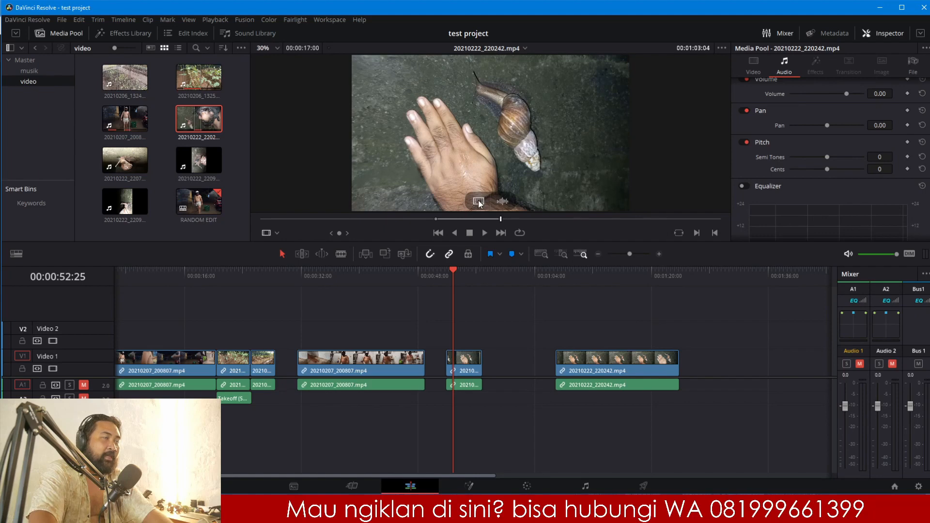
{"action": "left_click_drag", "start_coordinate": [478, 200], "coordinate": [519, 194]}
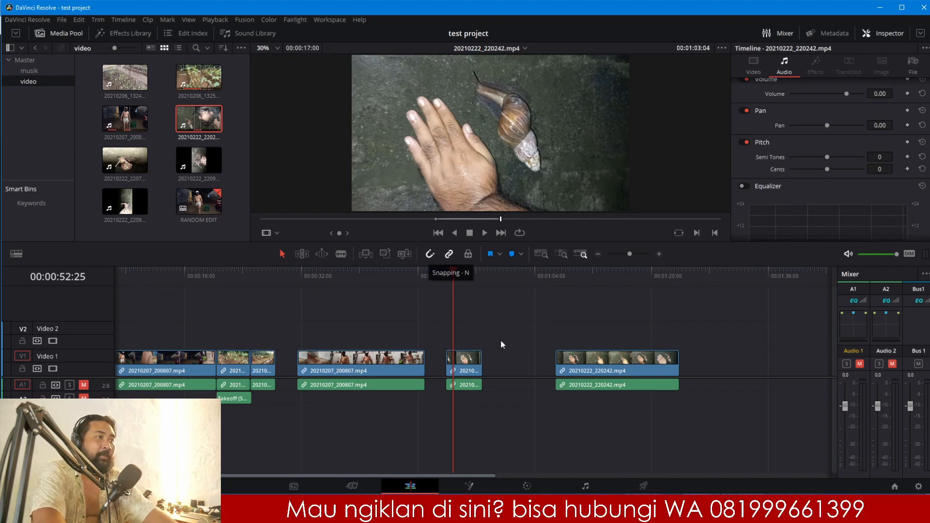
Step: With snapping on, move the short 20210222_220242.mp4 clip against the end of the preceding 20210207_200807.mp4 clip
{"action": "left_click", "coordinate": [660, 254]}
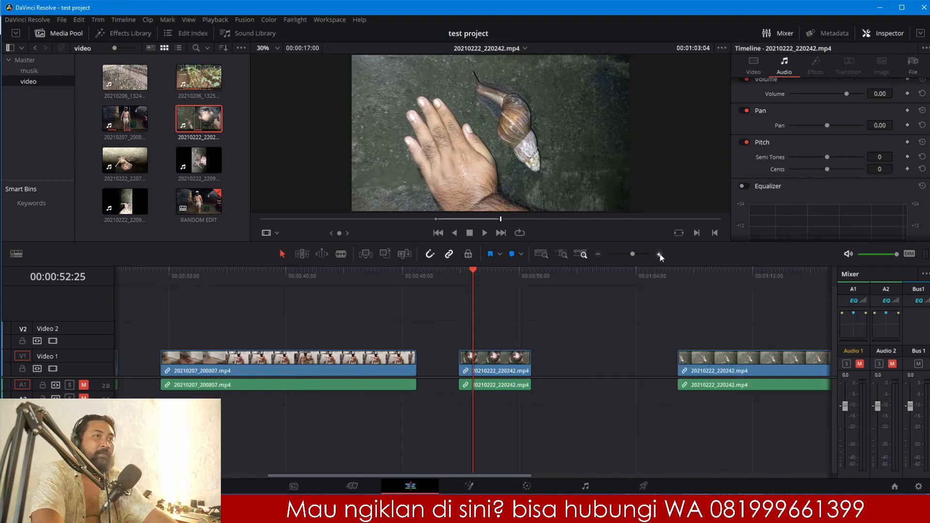
{"action": "left_click", "coordinate": [660, 254]}
{"action": "left_click", "coordinate": [660, 254]}
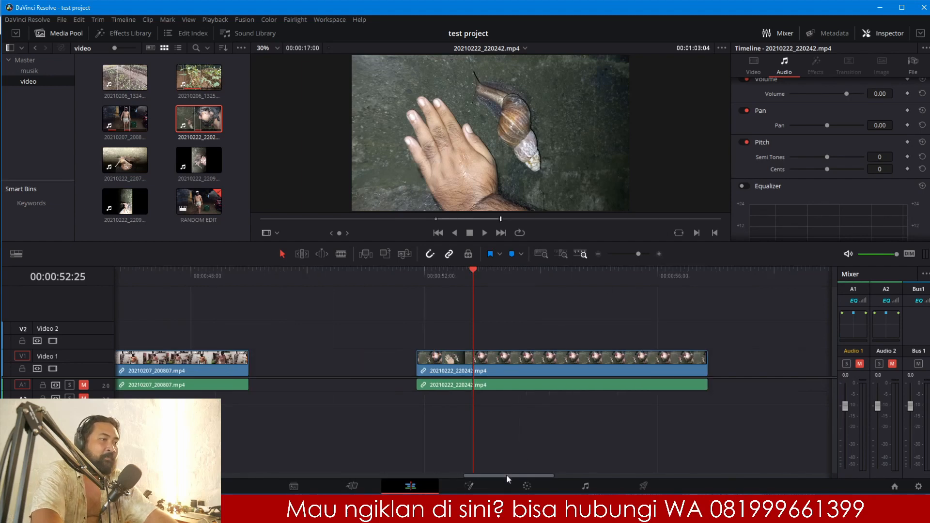
{"action": "mouse_move", "coordinate": [507, 475]}
{"action": "left_mouse_down"}
{"action": "mouse_move", "coordinate": [479, 473]}
{"action": "mouse_move", "coordinate": [490, 476]}
{"action": "left_mouse_up"}
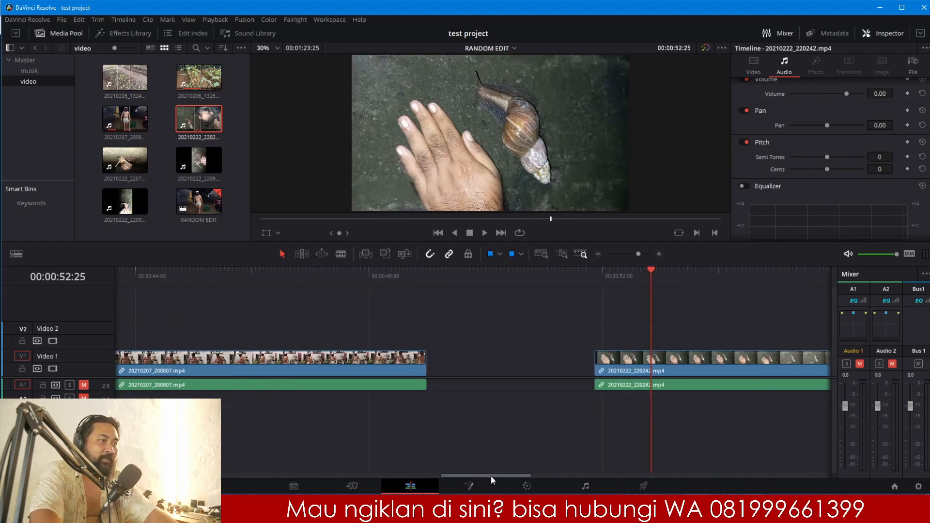
{"action": "left_click", "coordinate": [430, 256]}
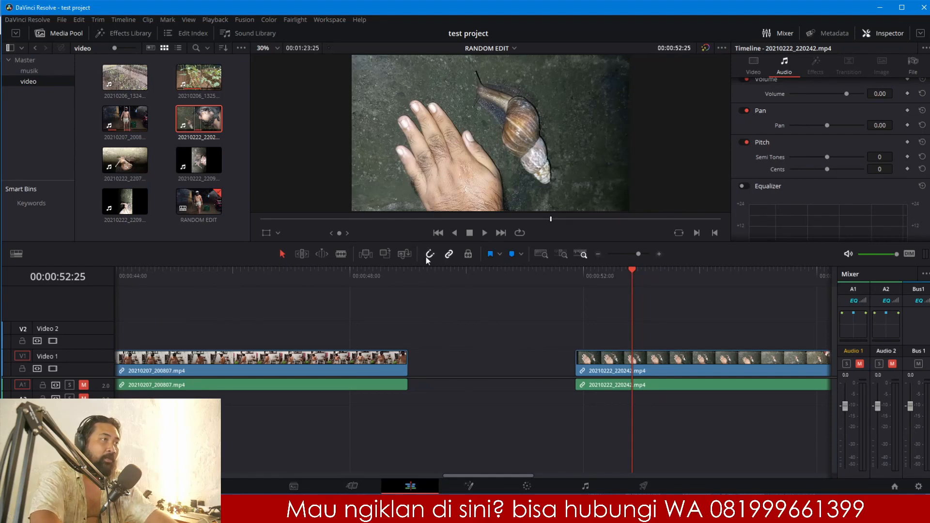
{"action": "left_click_drag", "start_coordinate": [609, 362], "coordinate": [440, 349]}
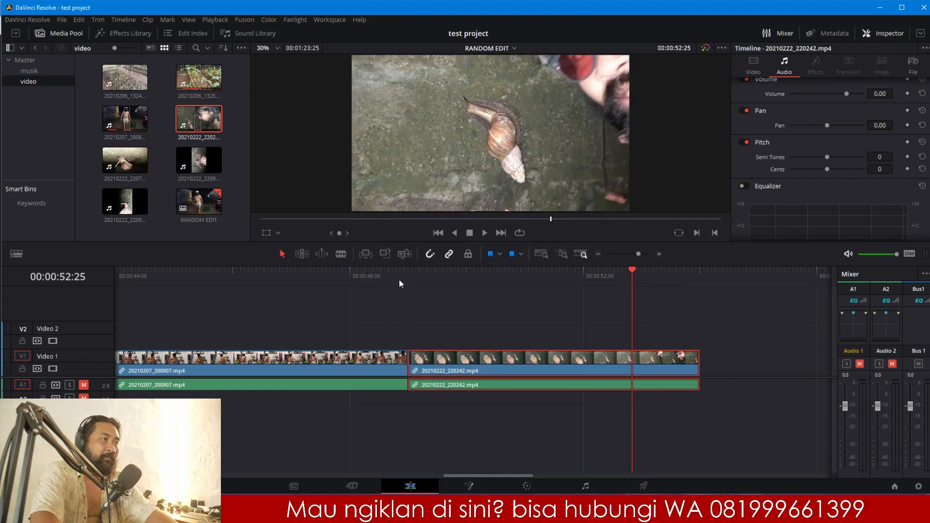
Step: Play back the cut between the 20210207_200807.mp4 and 20210222_220242.mp4 clips to check the join
{"action": "left_click", "coordinate": [398, 279]}
{"action": "key", "text": "space"}
{"action": "left_click", "coordinate": [380, 277]}
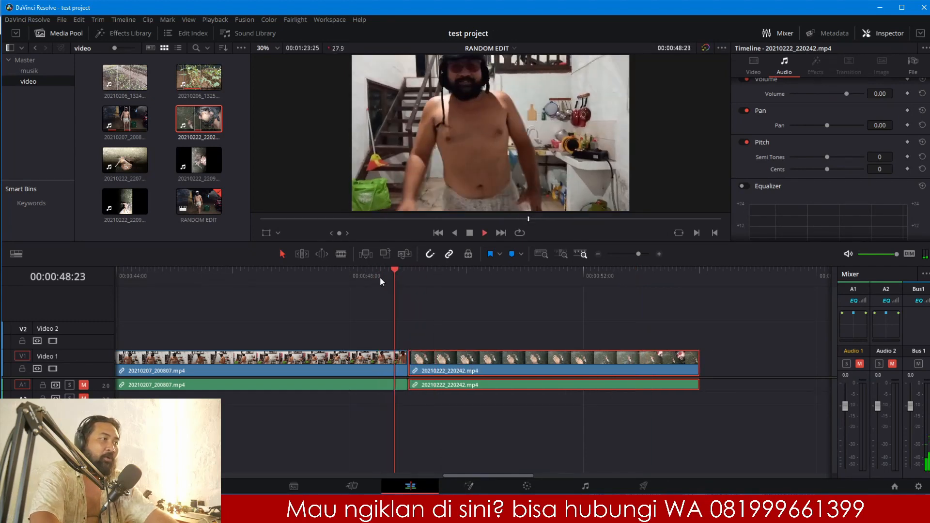
{"action": "left_click", "coordinate": [380, 277]}
{"action": "key", "text": "space"}
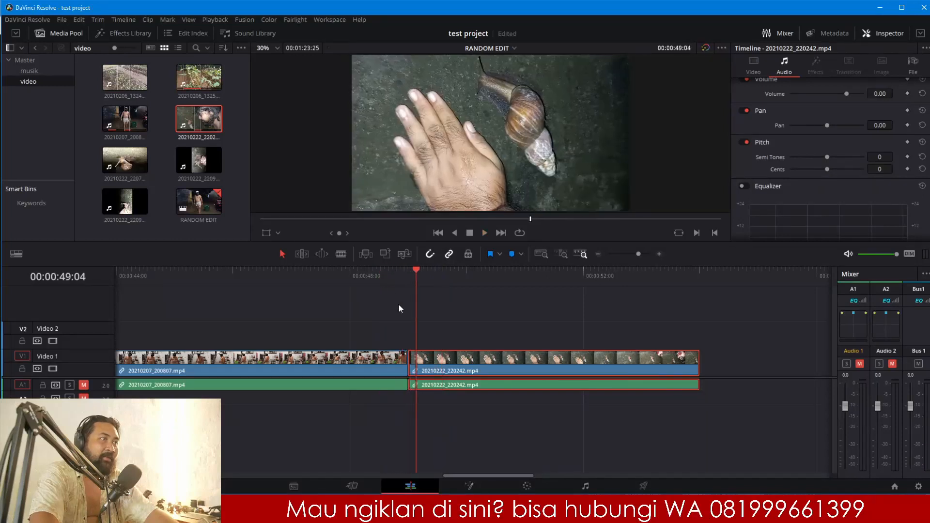
Step: Move the 20210222_220242.mp4 clip about four frames later to leave a small gap and play across it
{"action": "left_click_drag", "start_coordinate": [440, 366], "coordinate": [449, 367]}
{"action": "left_click", "coordinate": [379, 284]}
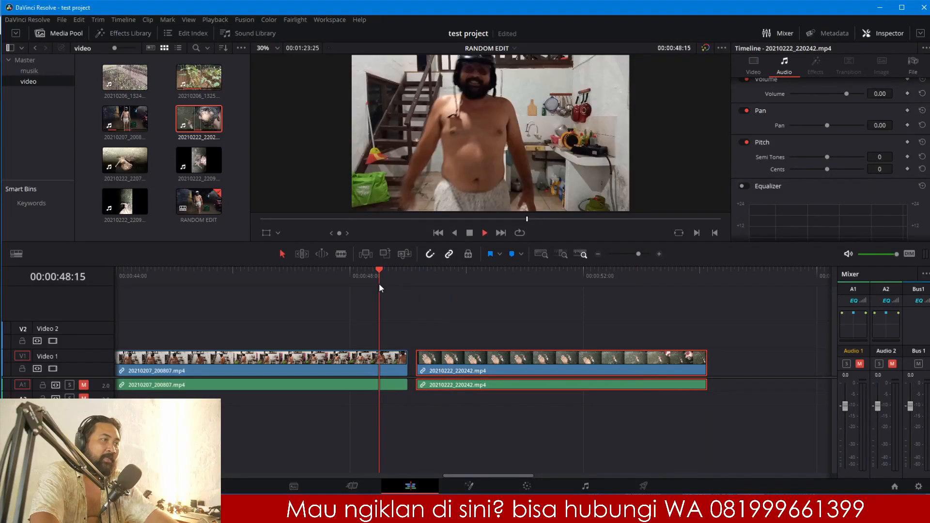
{"action": "key", "text": "space"}
{"action": "left_click", "coordinate": [367, 279]}
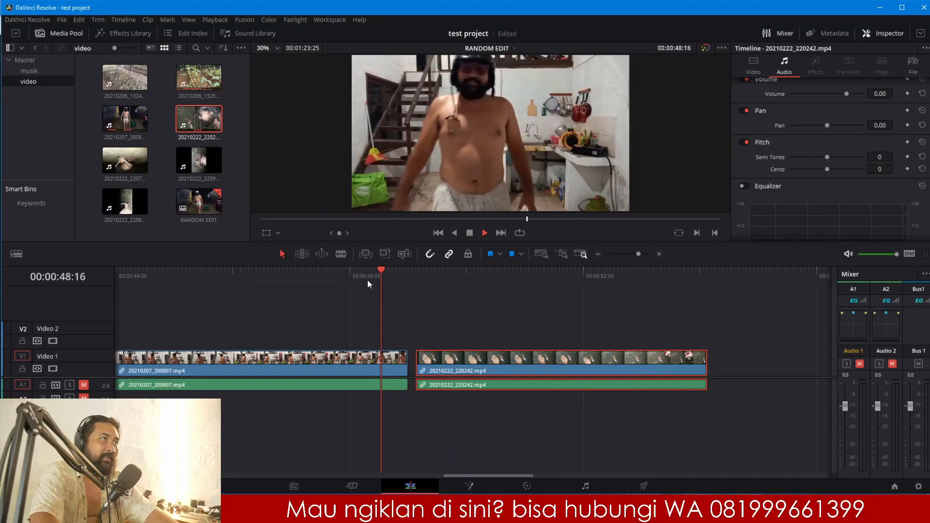
{"action": "key", "text": "space"}
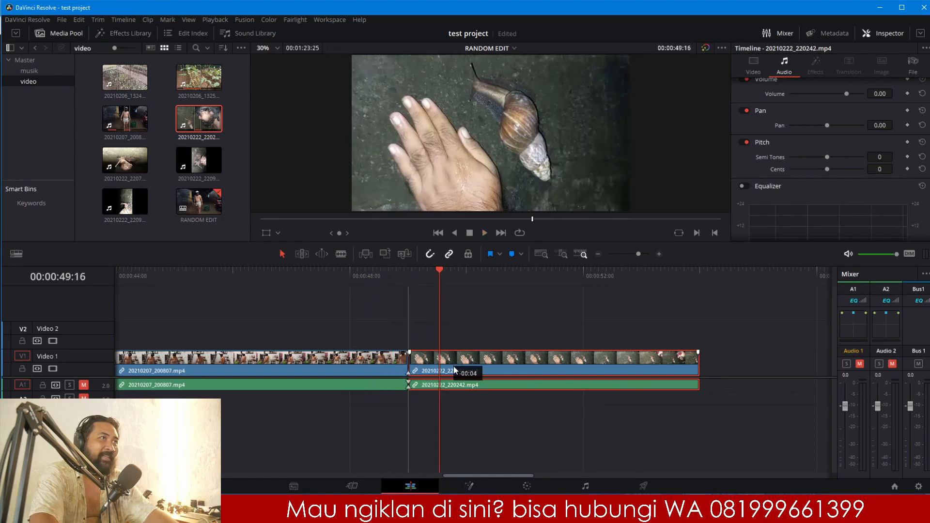
Step: Snap the 20210222_220242.mp4 clip back against the preceding clip and play across the closed gap
{"action": "left_click_drag", "start_coordinate": [454, 367], "coordinate": [446, 366]}
{"action": "left_click", "coordinate": [382, 278]}
{"action": "key", "text": "space"}
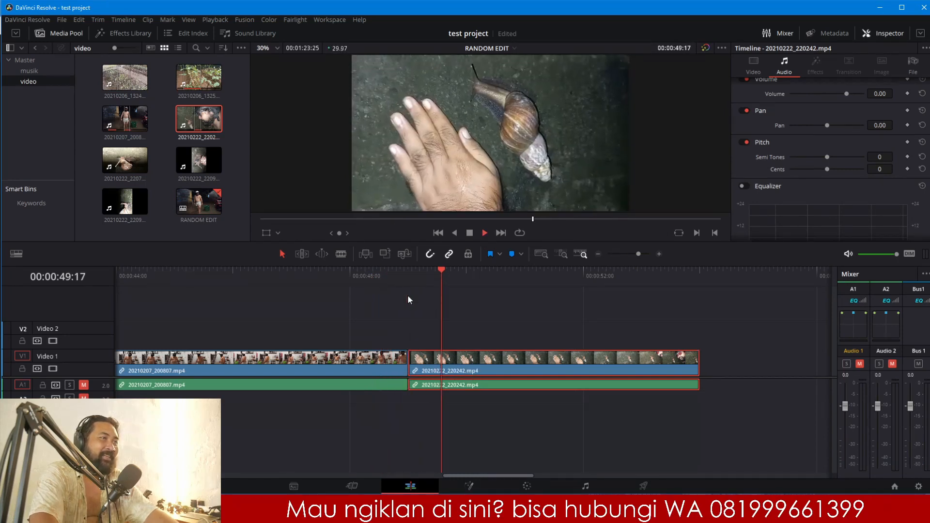
{"action": "key", "text": "space"}
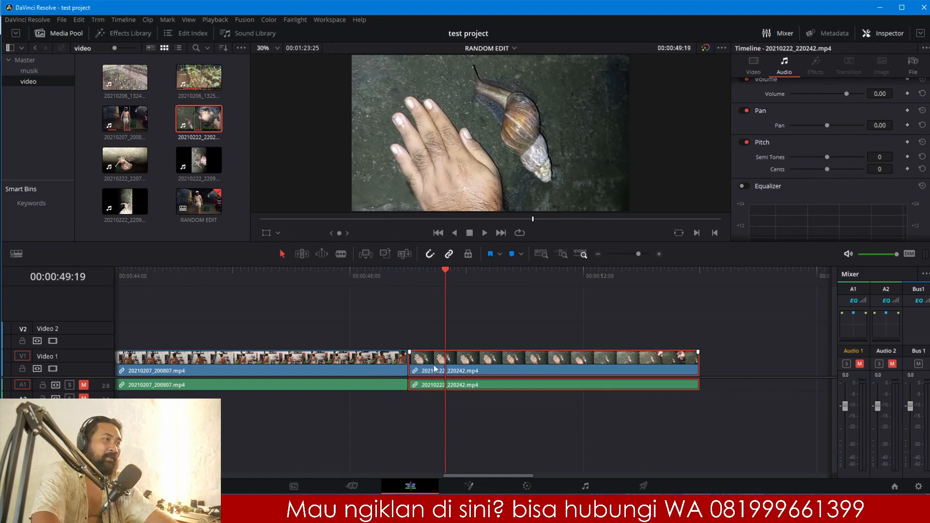
Step: Move the 20210222_220242.mp4 clip about one second later, turn snapping off, and move it back 19 frames
{"action": "left_click_drag", "start_coordinate": [435, 368], "coordinate": [488, 368]}
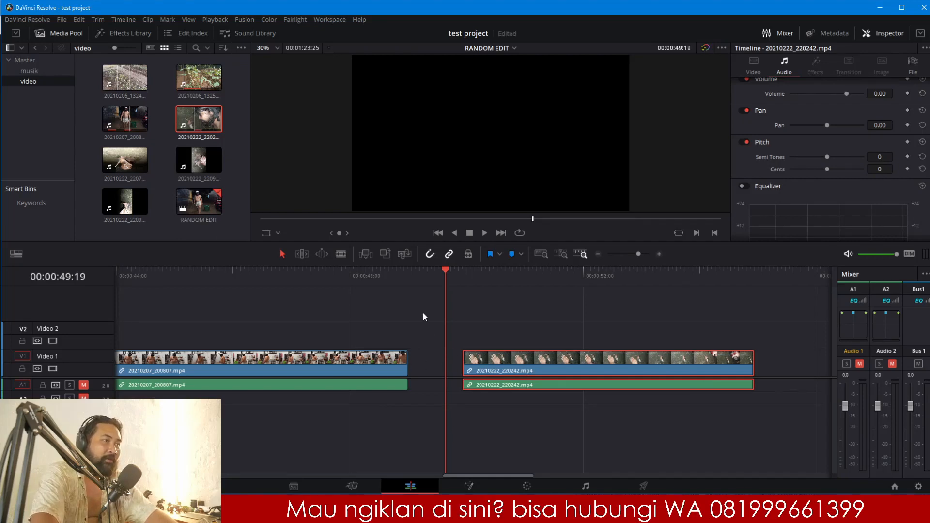
{"action": "left_click", "coordinate": [430, 254]}
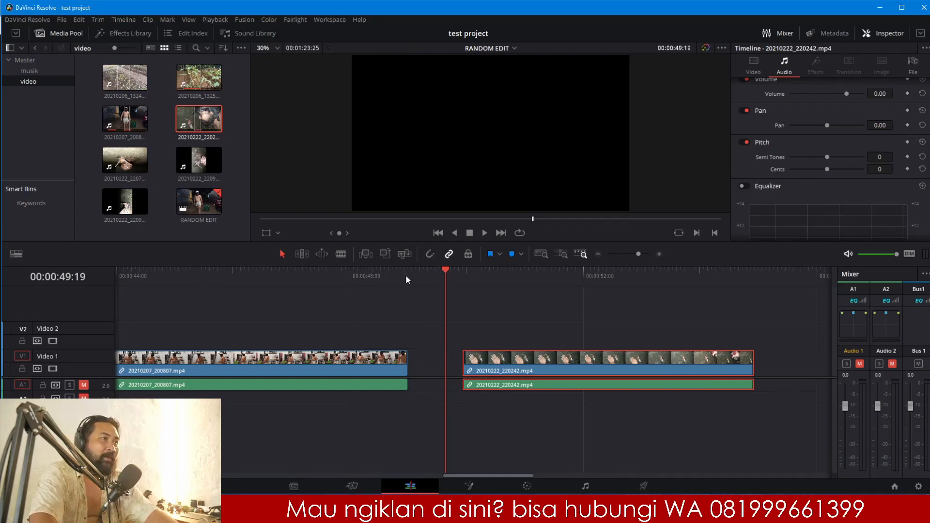
{"action": "left_click_drag", "start_coordinate": [502, 372], "coordinate": [464, 365]}
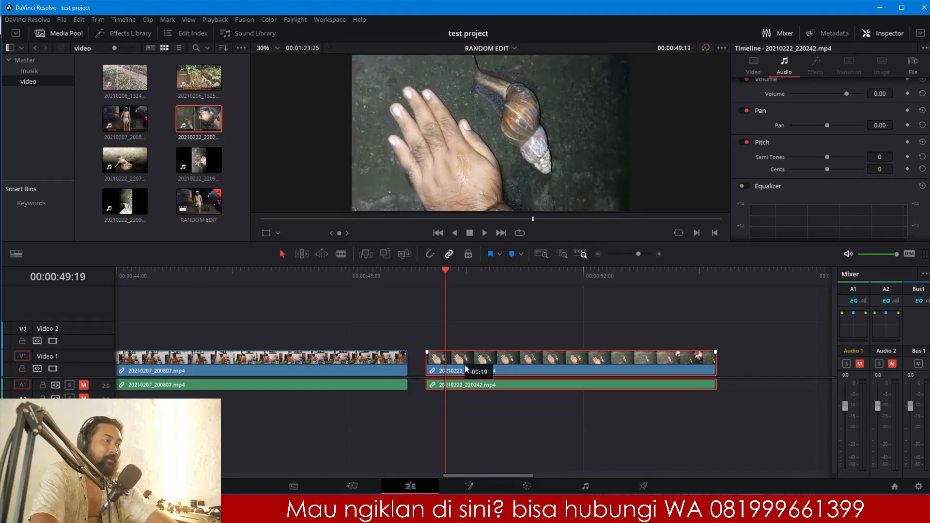
Step: With snapping off, move the 20210222_220242.mp4 clip closer to the preceding clip, leaving a gap of about two frames around 00:00:49:01
{"action": "left_click", "coordinate": [410, 276]}
{"action": "left_click", "coordinate": [659, 254]}
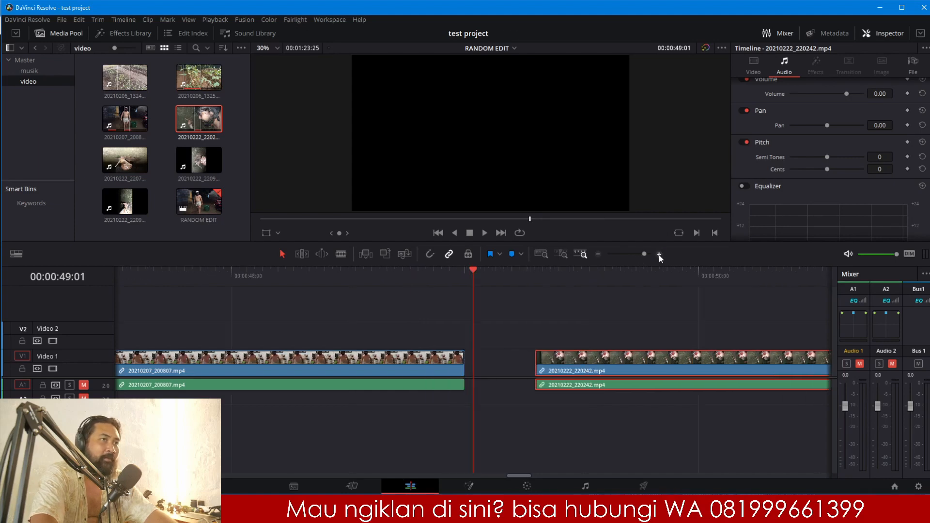
{"action": "left_click_drag", "start_coordinate": [633, 369], "coordinate": [511, 364]}
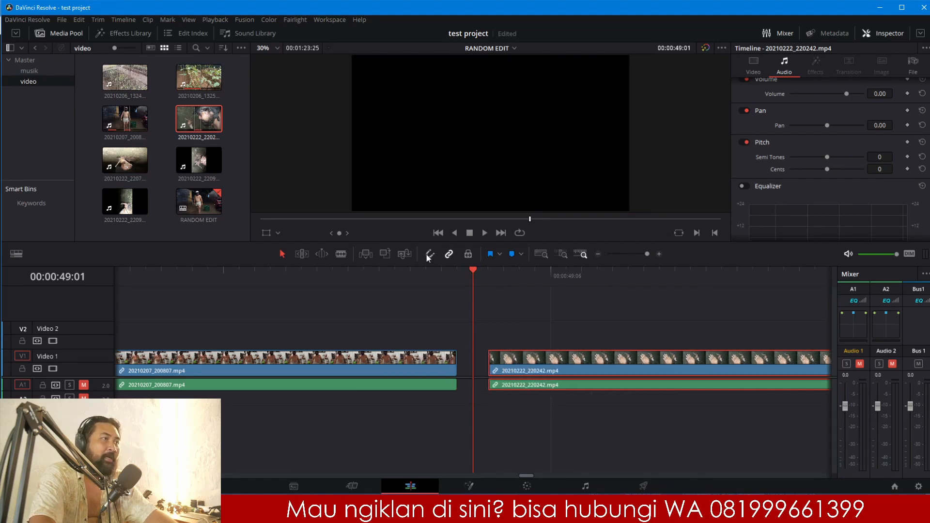
Step: Turn snapping back on and snap the 20210222_220242.mp4 clip against the end of the preceding clip to close the gap
{"action": "left_click", "coordinate": [599, 253]}
{"action": "left_click", "coordinate": [599, 254]}
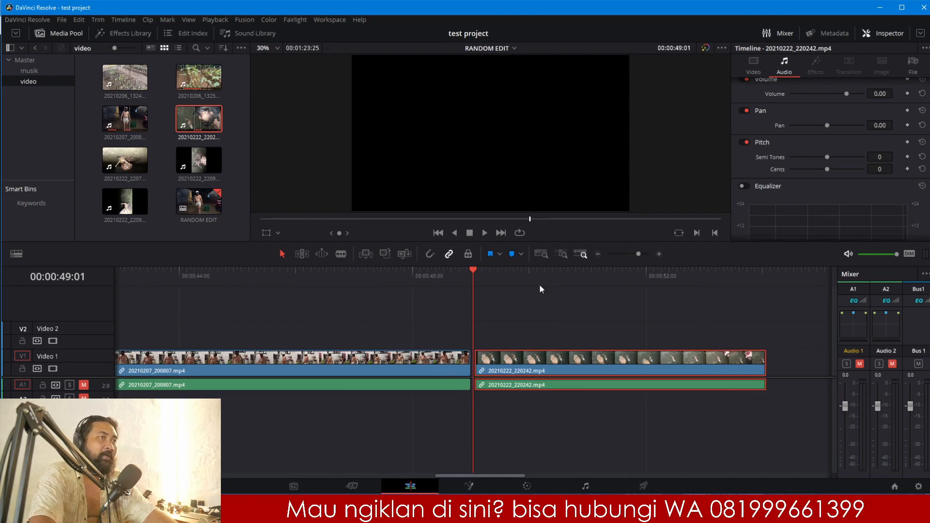
{"action": "left_click", "coordinate": [540, 286]}
{"action": "left_click", "coordinate": [434, 255]}
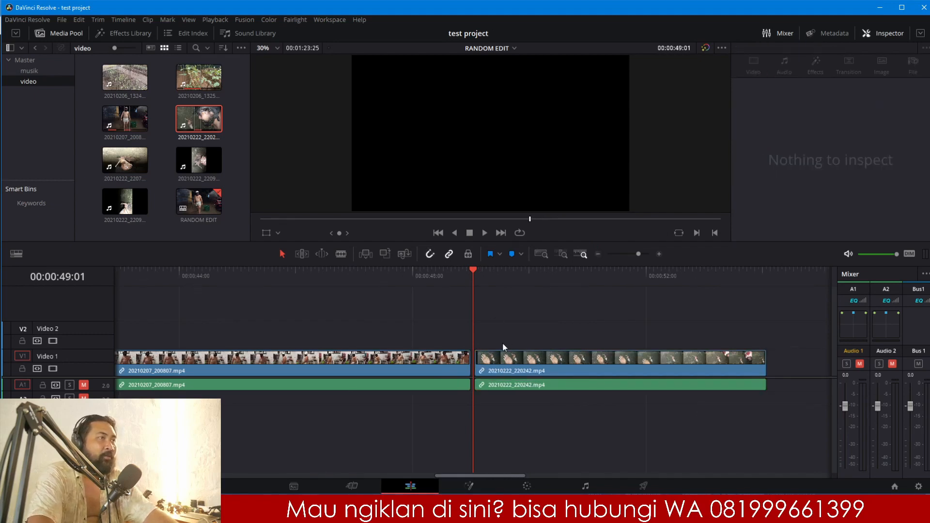
{"action": "left_click_drag", "start_coordinate": [507, 364], "coordinate": [498, 365]}
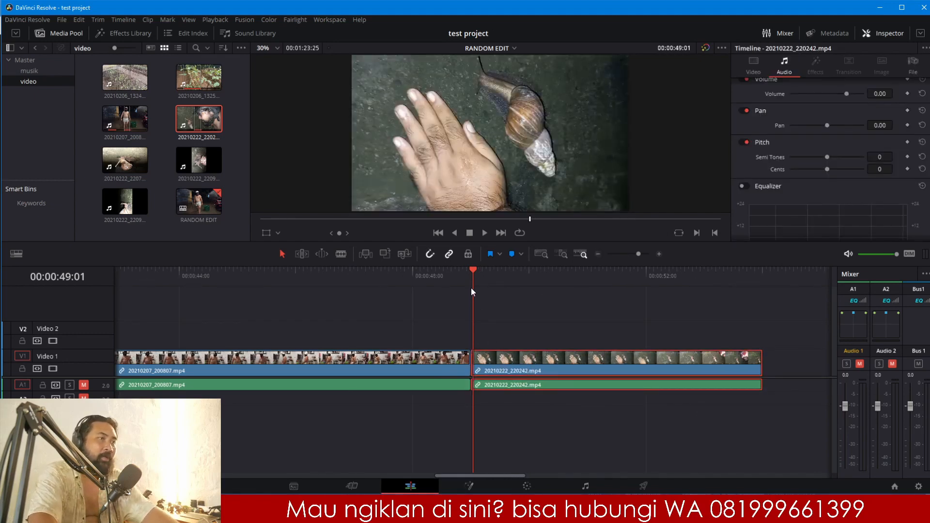
Step: With linked selection on, check that each clip's video and audio select together, and play part of the 20210222_220242.mp4 clip
{"action": "left_click", "coordinate": [510, 278]}
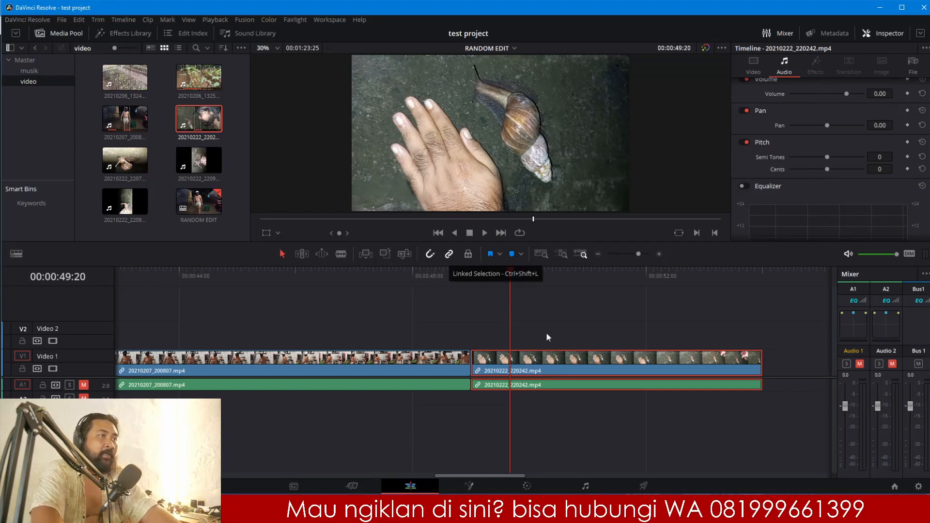
{"action": "left_click", "coordinate": [504, 342]}
{"action": "left_click", "coordinate": [431, 361]}
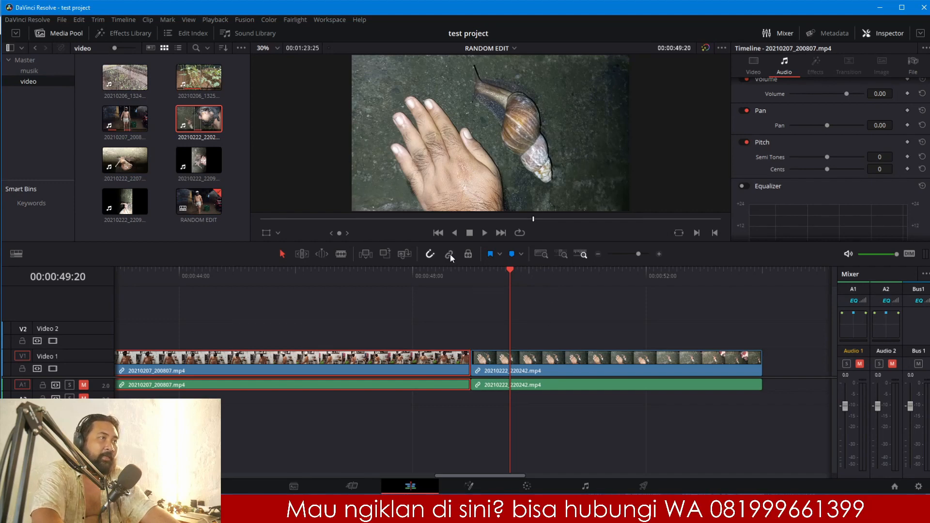
{"action": "left_click", "coordinate": [533, 325]}
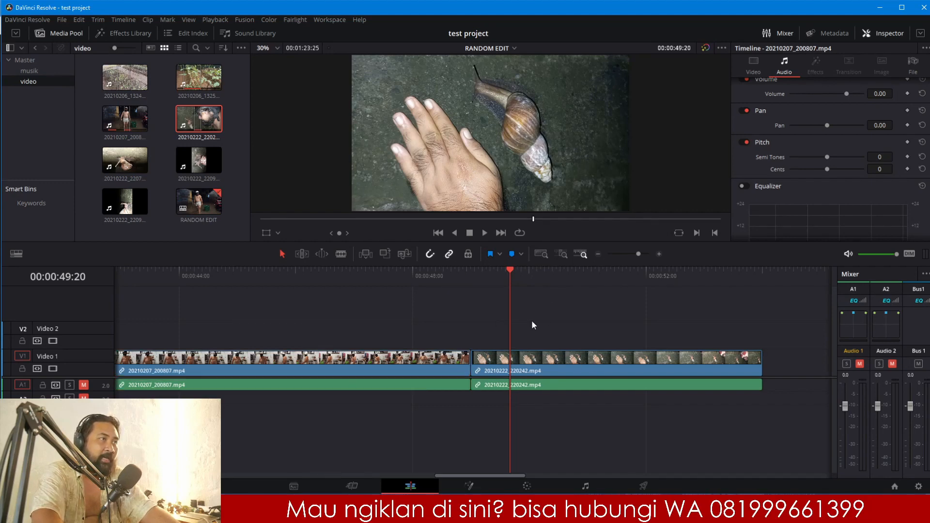
{"action": "left_click", "coordinate": [573, 371]}
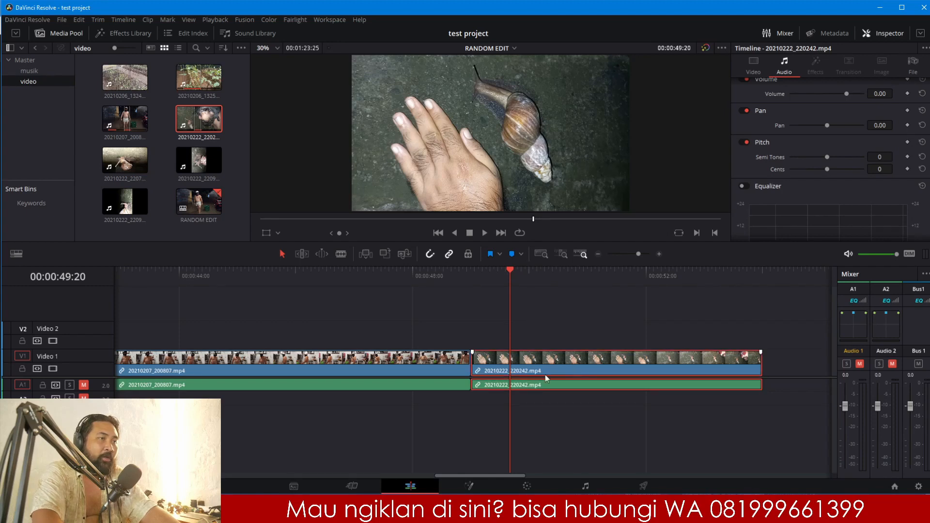
{"action": "left_click_drag", "start_coordinate": [550, 385], "coordinate": [569, 366]}
{"action": "left_click", "coordinate": [523, 279]}
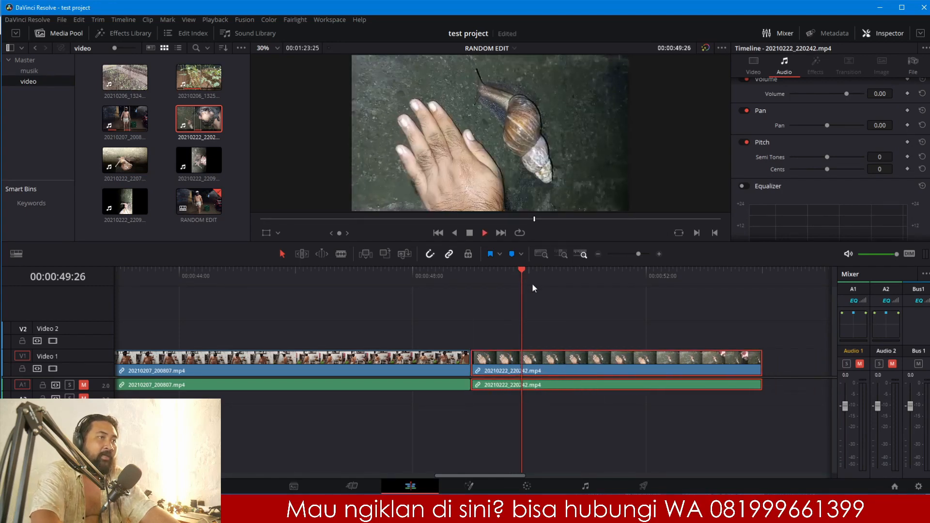
{"action": "key", "text": "space"}
{"action": "key", "text": "space"}
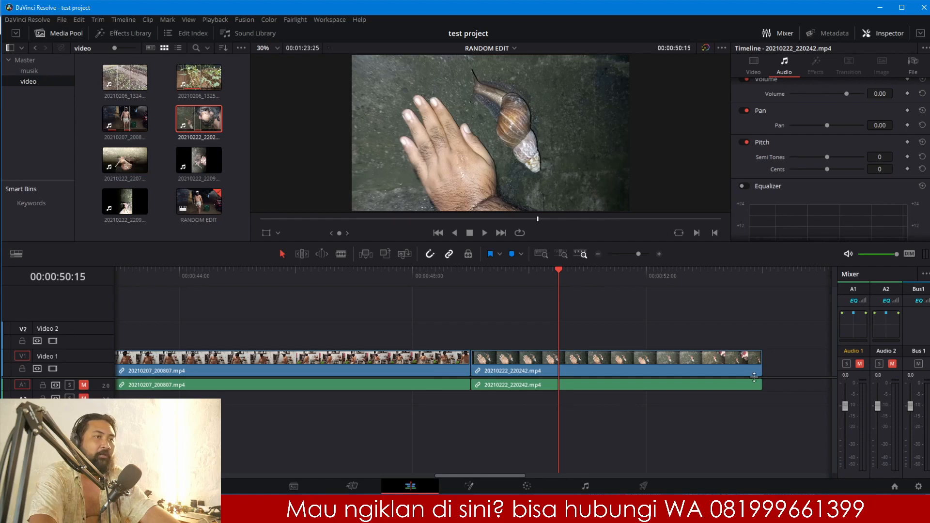
Step: Turn linked selection off and move only the audio of the 20210222_220242.mp4 clip 22 frames later
{"action": "left_click", "coordinate": [449, 255]}
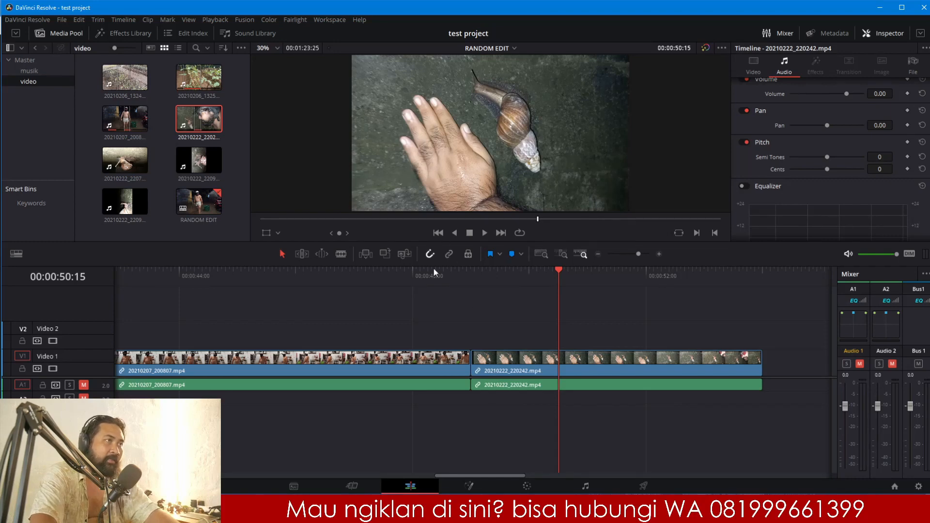
{"action": "left_click", "coordinate": [519, 371]}
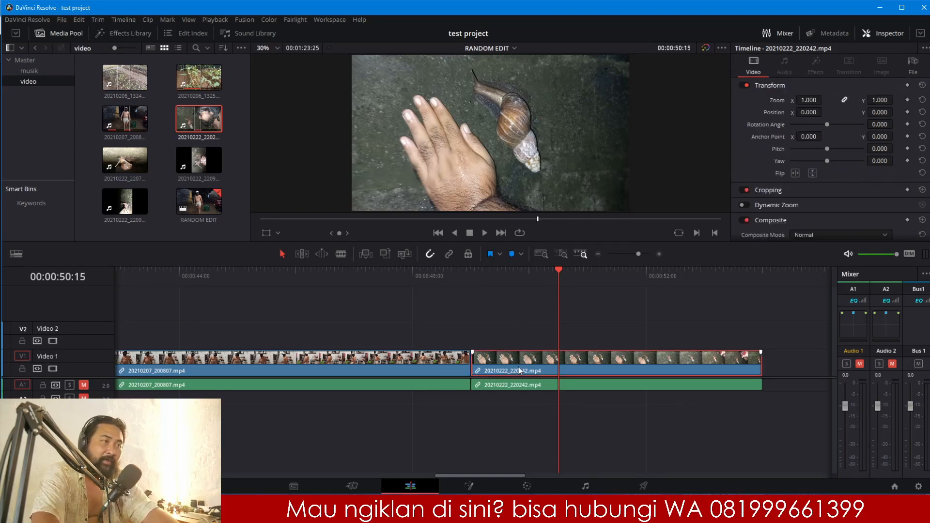
{"action": "left_click", "coordinate": [530, 387]}
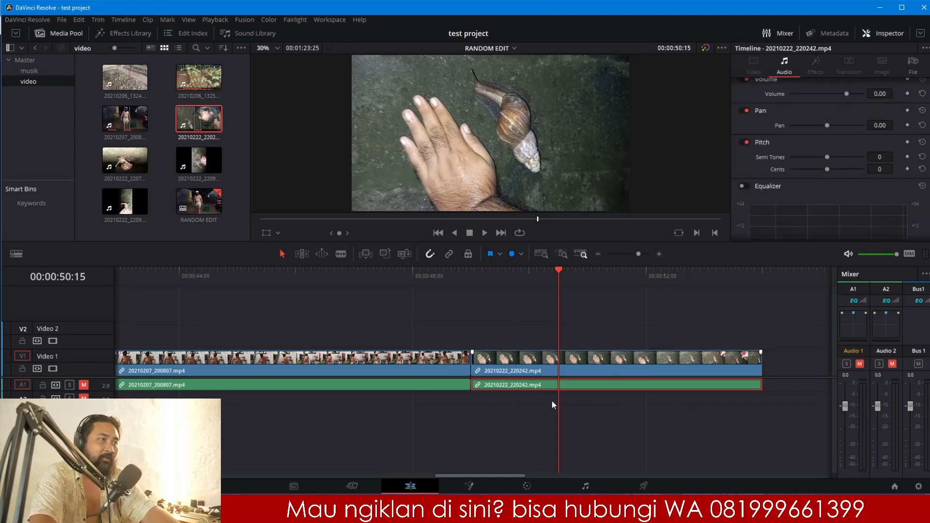
{"action": "left_click_drag", "start_coordinate": [541, 384], "coordinate": [586, 386]}
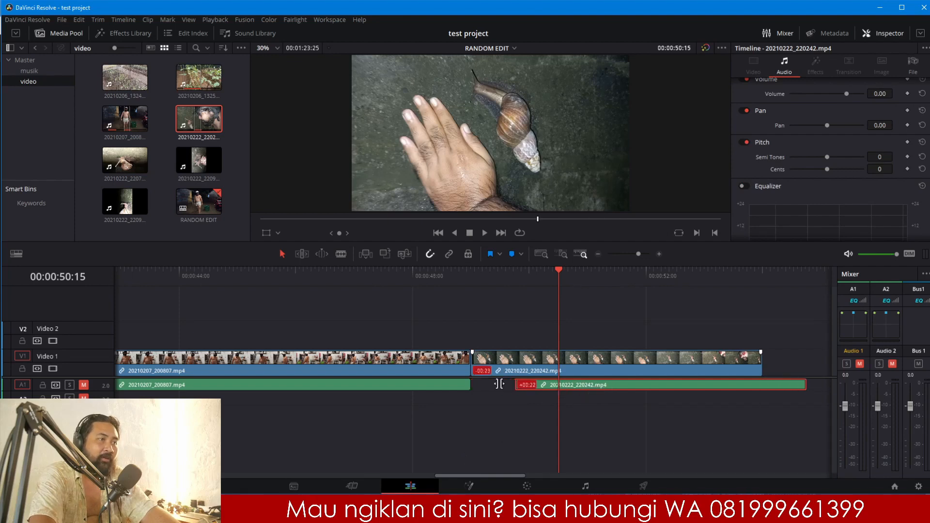
Step: Play from the start of the 20210222_220242.mp4 video to review it against its offset audio
{"action": "left_click", "coordinate": [660, 255]}
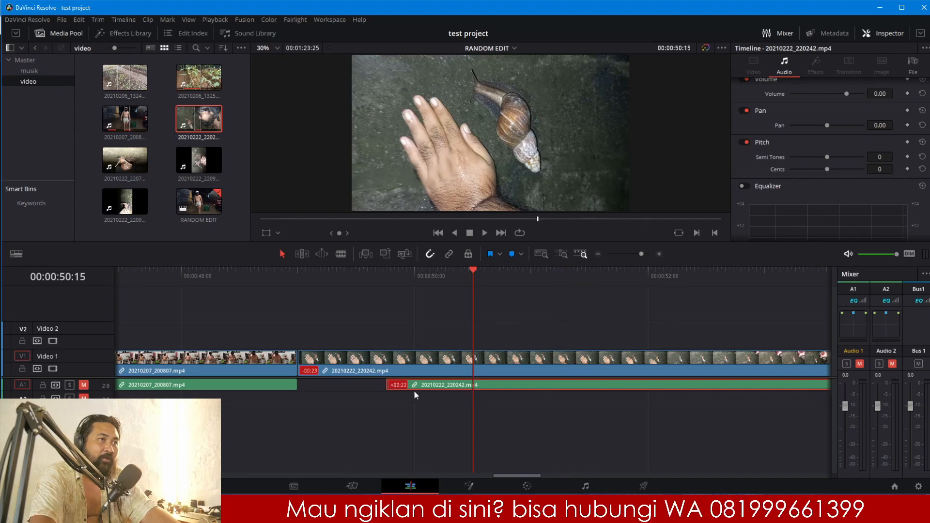
{"action": "left_click_drag", "start_coordinate": [528, 477], "coordinate": [517, 476]}
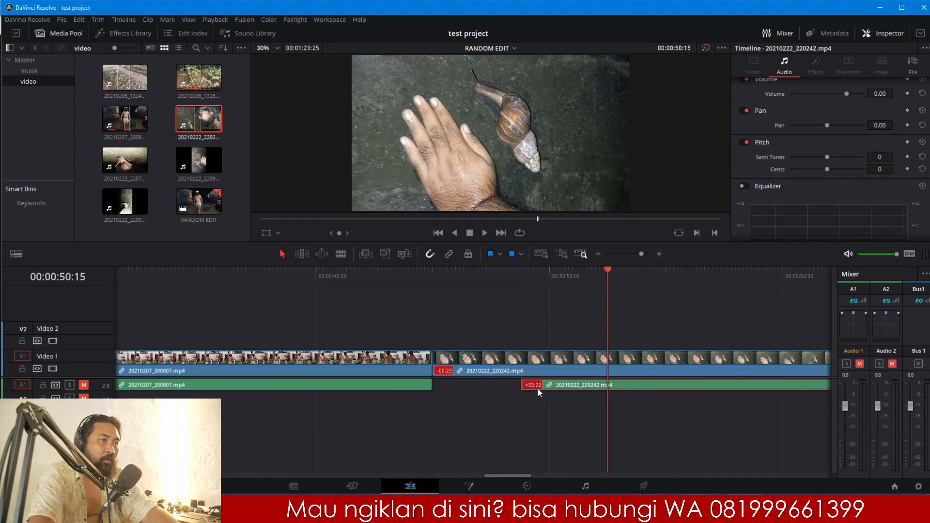
{"action": "left_click", "coordinate": [444, 279]}
{"action": "key", "text": "space"}
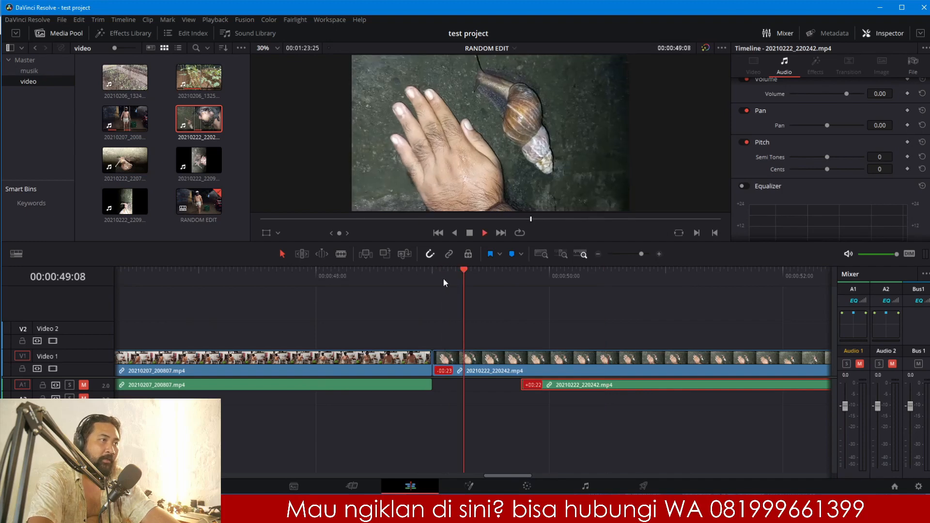
{"action": "left_click", "coordinate": [432, 278]}
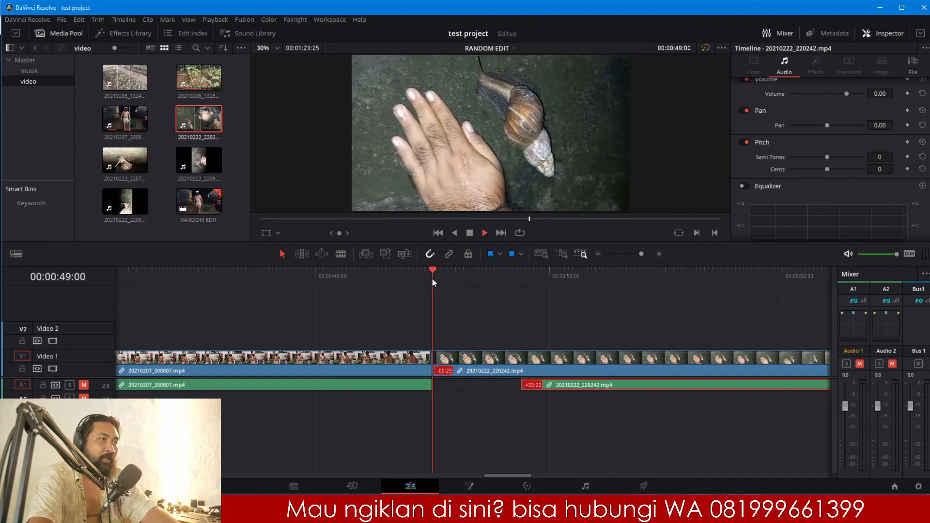
{"action": "key", "text": "space"}
{"action": "key", "text": "space"}
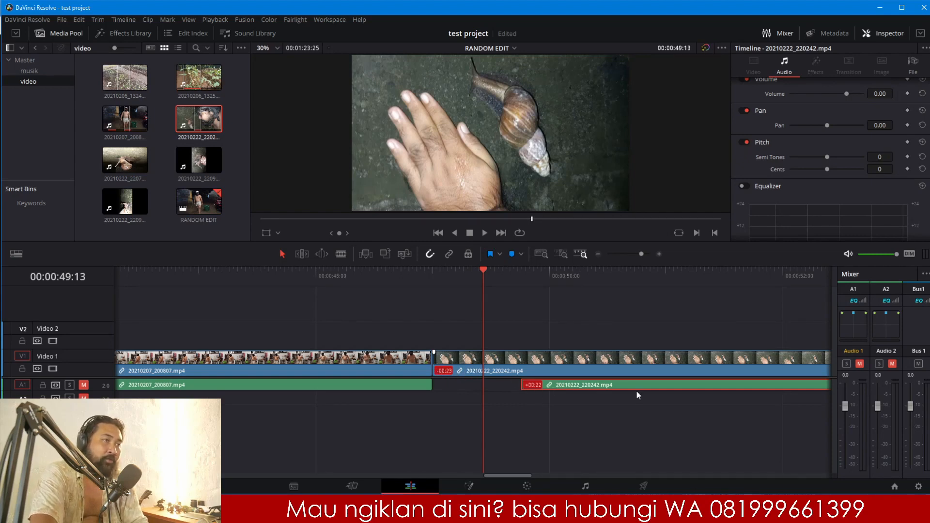
Step: Move the 20210222_220242.mp4 audio to 13 frames after its video, and delete only that audio
{"action": "left_click_drag", "start_coordinate": [586, 385], "coordinate": [528, 389]}
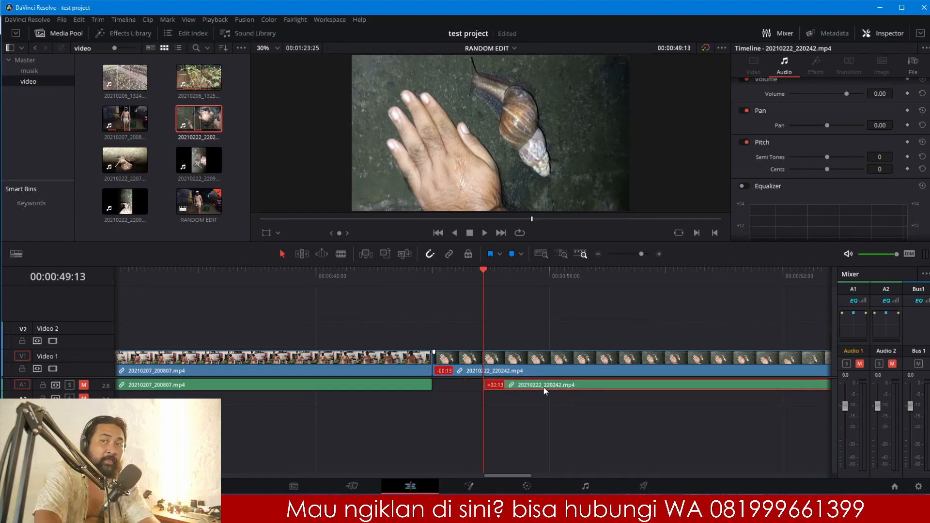
{"action": "key", "text": "Delete"}
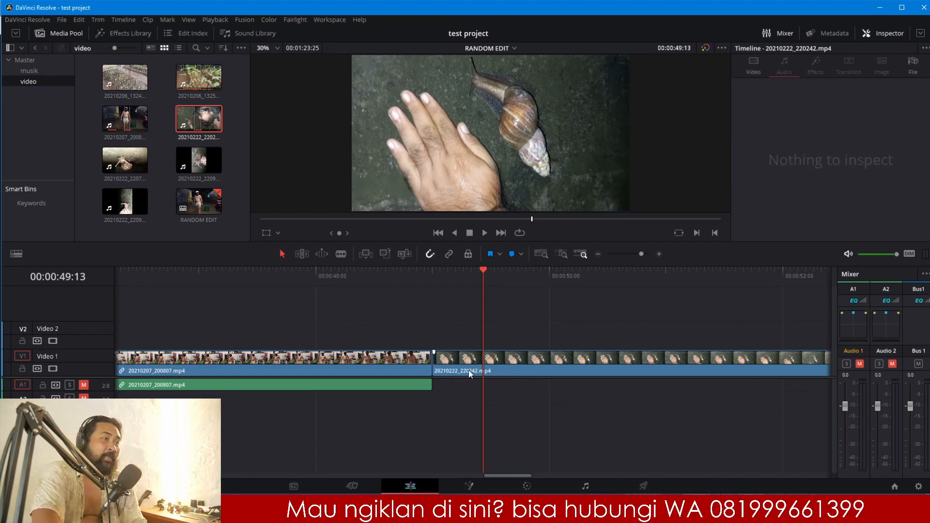
{"action": "key", "text": "ctrl+z"}
{"action": "left_click", "coordinate": [527, 387]}
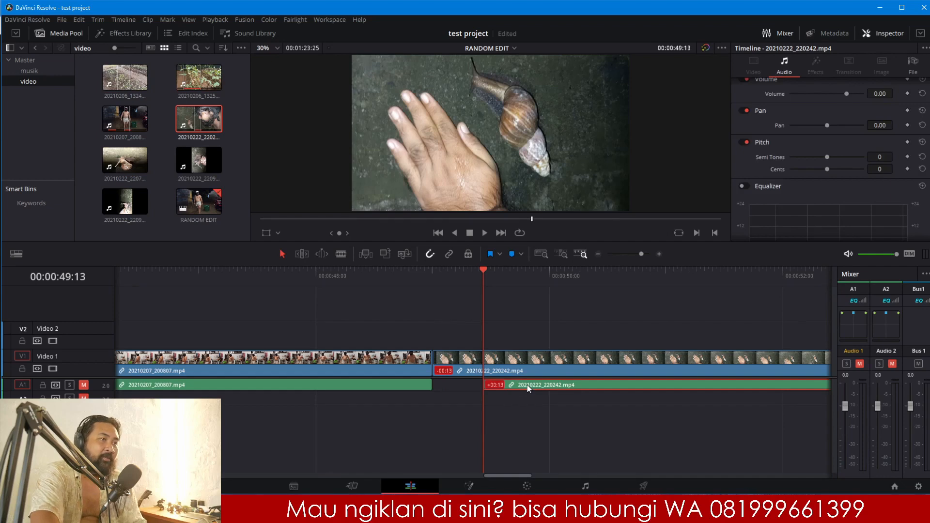
{"action": "key", "text": "Delete"}
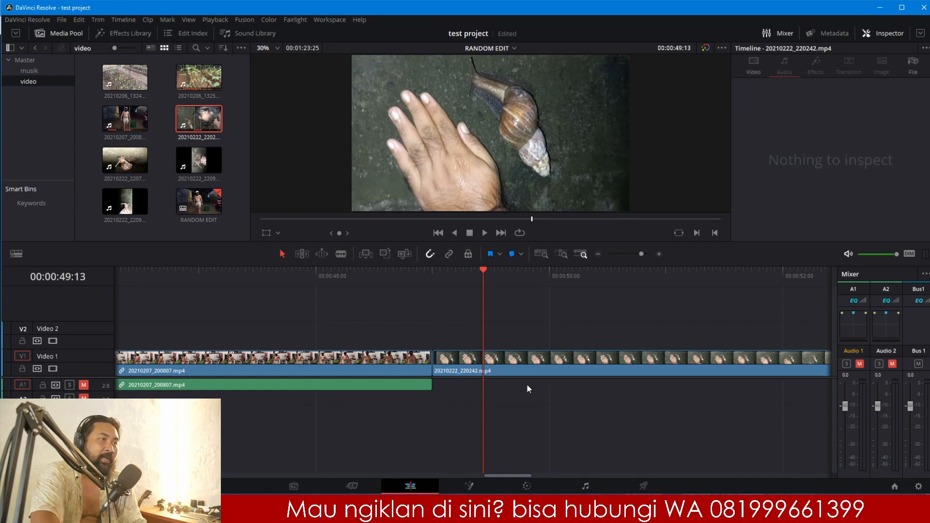
Step: Play the 20210222_220242.mp4 clip without its audio from 00:00:49:00
{"action": "left_click", "coordinate": [437, 277]}
{"action": "key", "text": "space"}
{"action": "key", "text": "space"}
{"action": "left_click", "coordinate": [437, 277]}
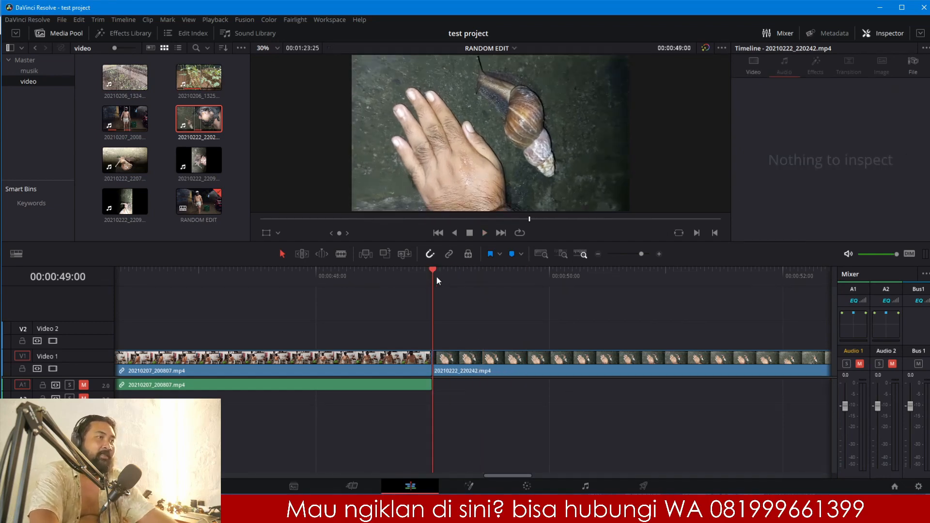
{"action": "key", "text": "space"}
{"action": "key", "text": "space"}
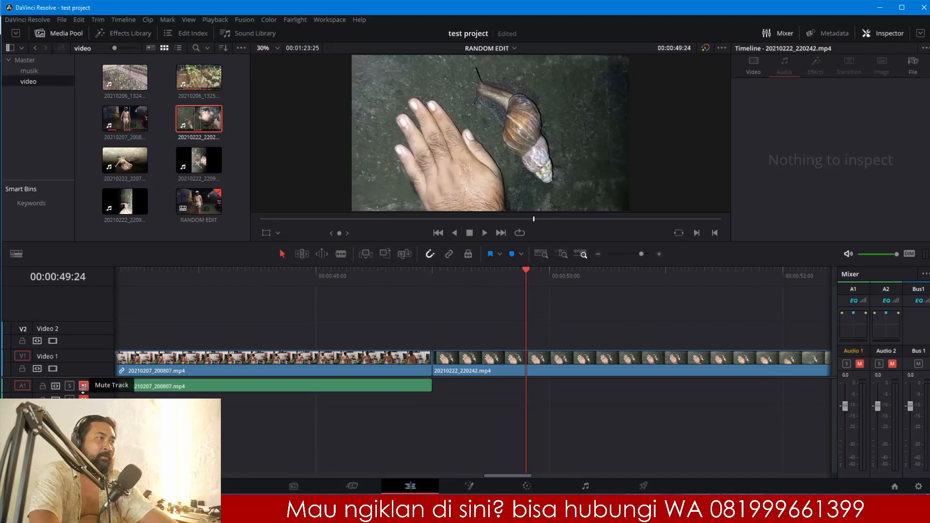
Step: Unmute the Audio 1 track and play across the cut into the silent 20210222_220242.mp4 clip from about 00:00:48:00
{"action": "left_click", "coordinate": [83, 386]}
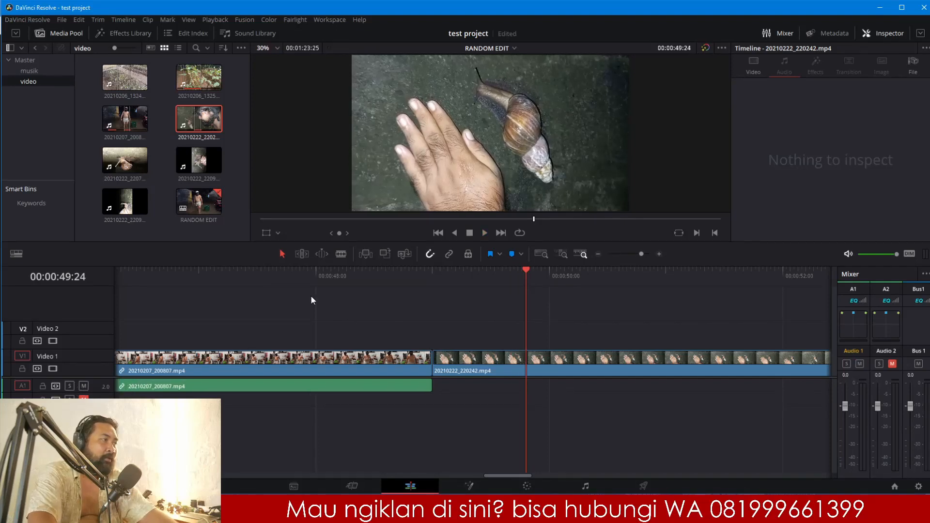
{"action": "left_click", "coordinate": [332, 271]}
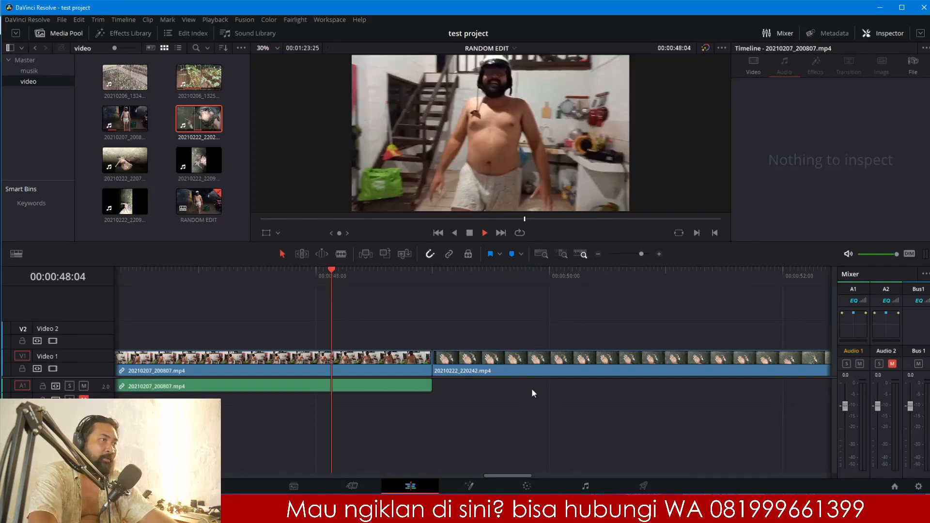
{"action": "key", "text": "space"}
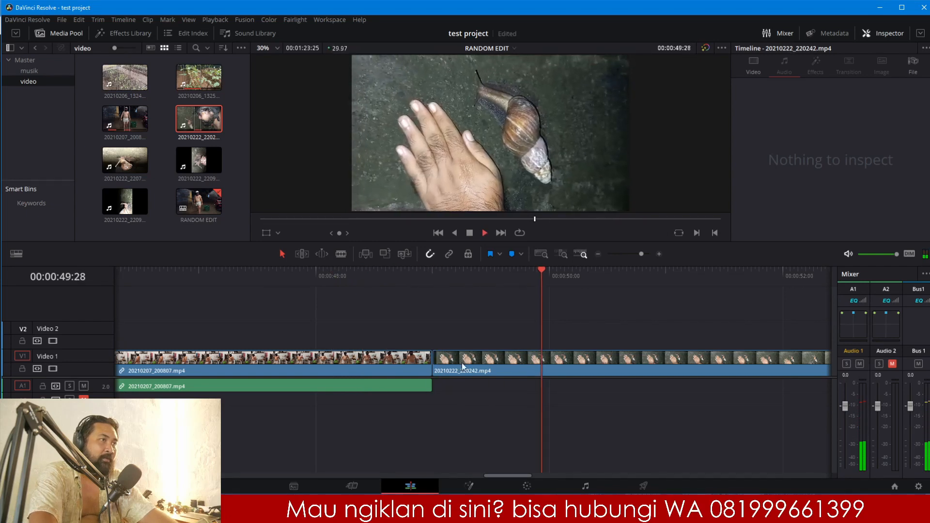
{"action": "left_click", "coordinate": [309, 283]}
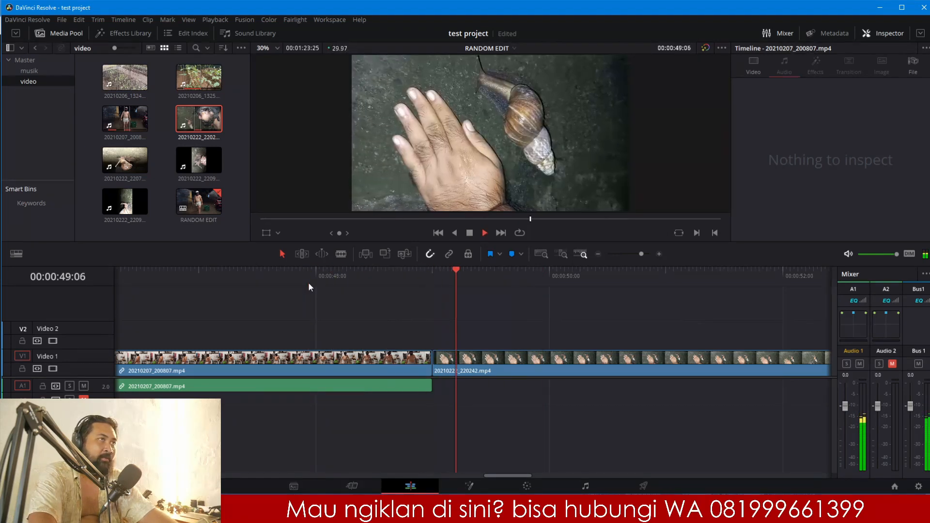
{"action": "key", "text": "space"}
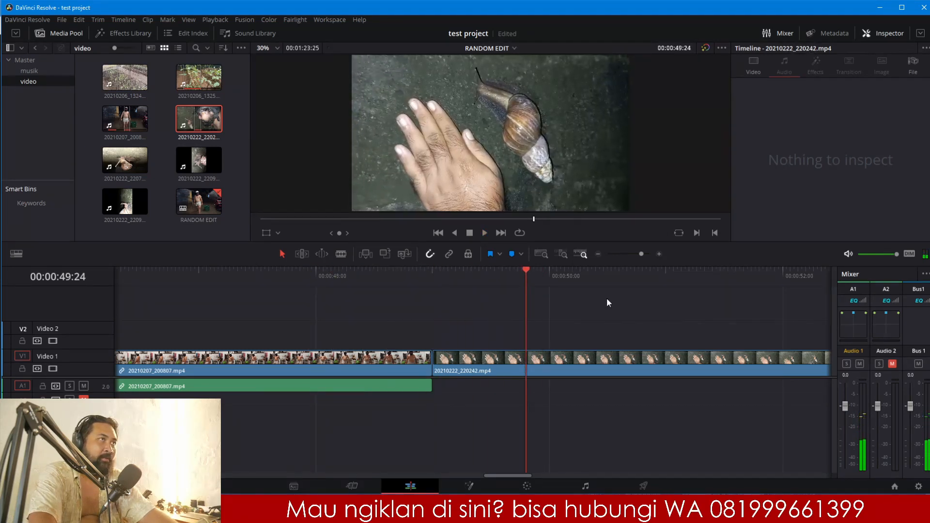
Step: Undo the audio deletion and offset on the 20210222_220242.mp4 clip, and turn linked selection back on
{"action": "left_click", "coordinate": [597, 254]}
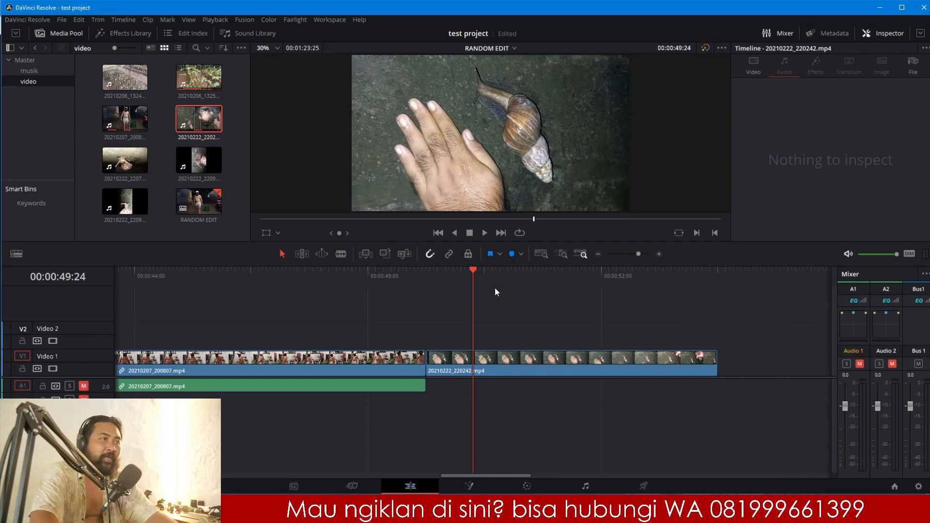
{"action": "key", "text": "ctrl+z"}
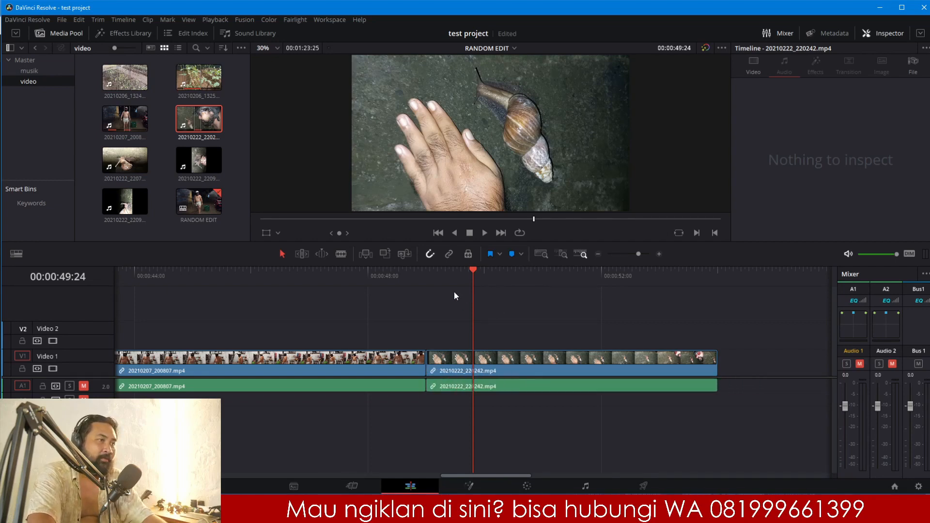
{"action": "left_click", "coordinate": [449, 254]}
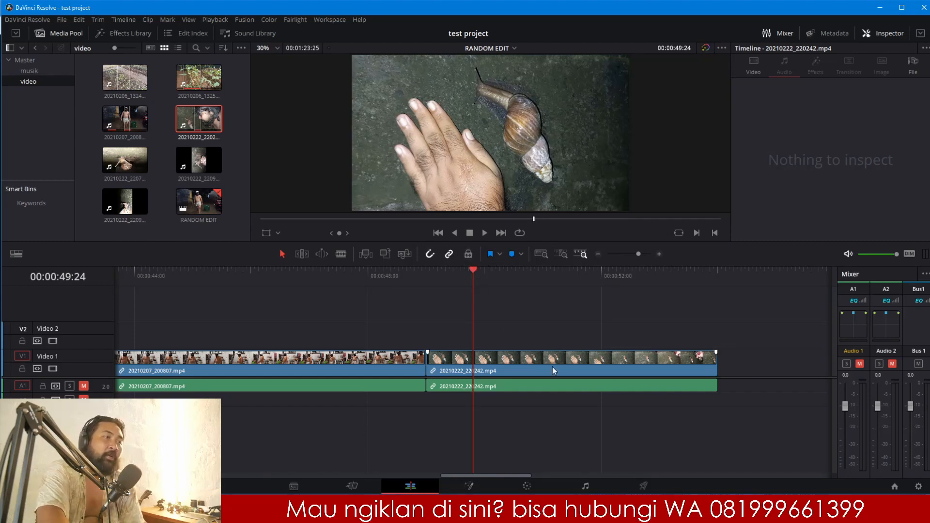
Step: Move the linked video and audio of the 20210222_220242.mp4 clip later, leaving a gap of about 2.7 seconds after the preceding clip
{"action": "left_click_drag", "start_coordinate": [553, 369], "coordinate": [580, 370]}
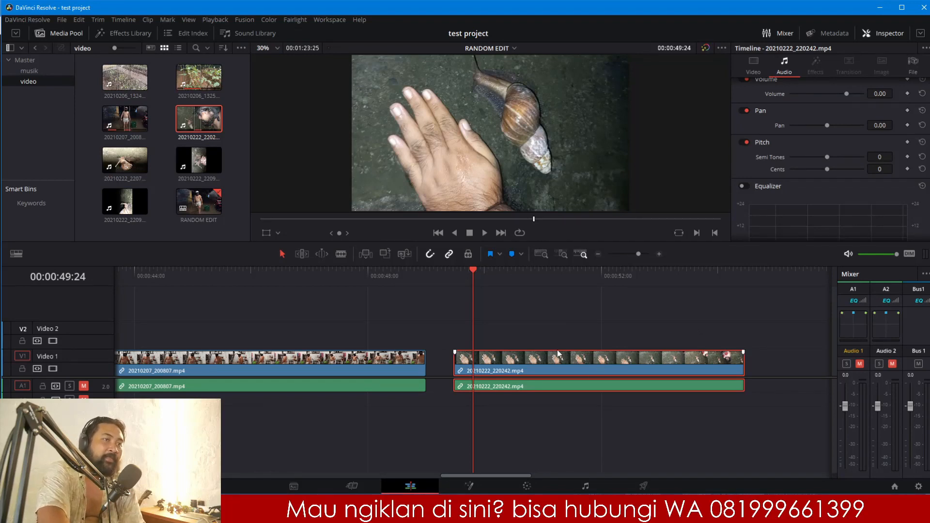
{"action": "mouse_move", "coordinate": [593, 360]}
{"action": "left_mouse_down"}
{"action": "mouse_move", "coordinate": [640, 369]}
{"action": "mouse_move", "coordinate": [583, 370]}
{"action": "mouse_move", "coordinate": [603, 368]}
{"action": "left_mouse_up"}
{"action": "left_click", "coordinate": [598, 254]}
{"action": "left_click", "coordinate": [598, 254]}
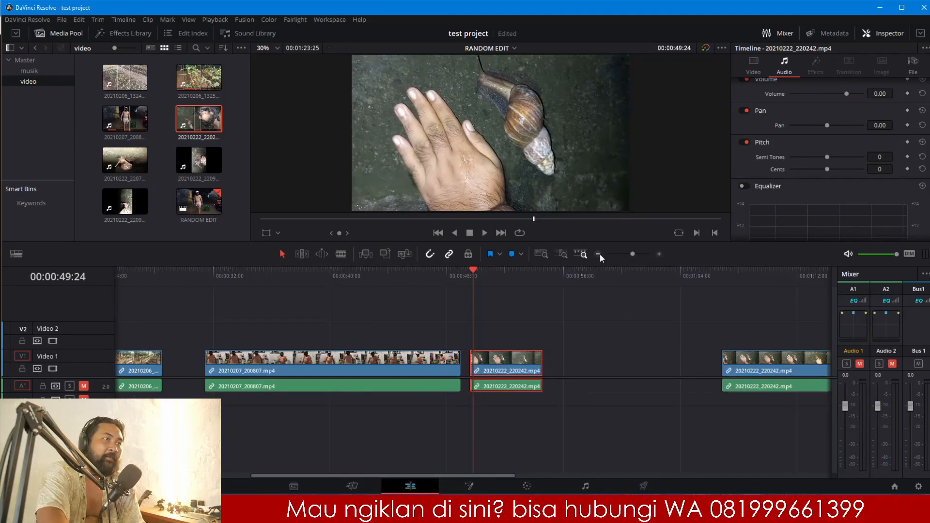
{"action": "left_click_drag", "start_coordinate": [490, 383], "coordinate": [547, 376]}
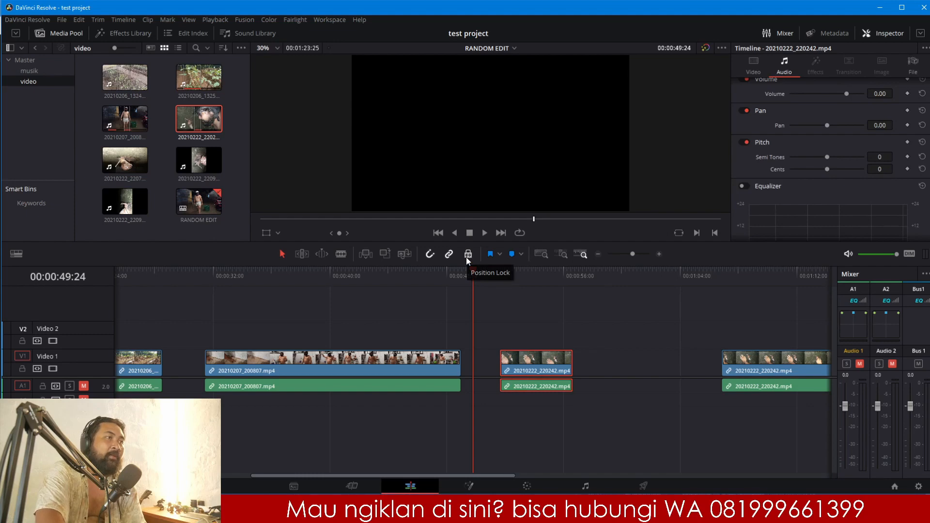
Step: Turn on position lock and select the 20210222_220242.mp4 and 20210207_200807.mp4 clips in turn to test it
{"action": "left_click", "coordinate": [574, 337]}
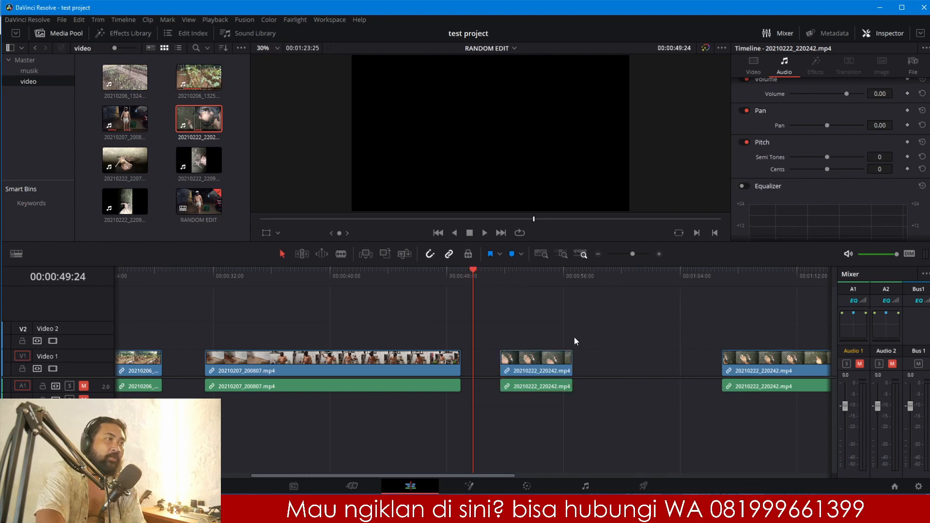
{"action": "left_click", "coordinate": [564, 388]}
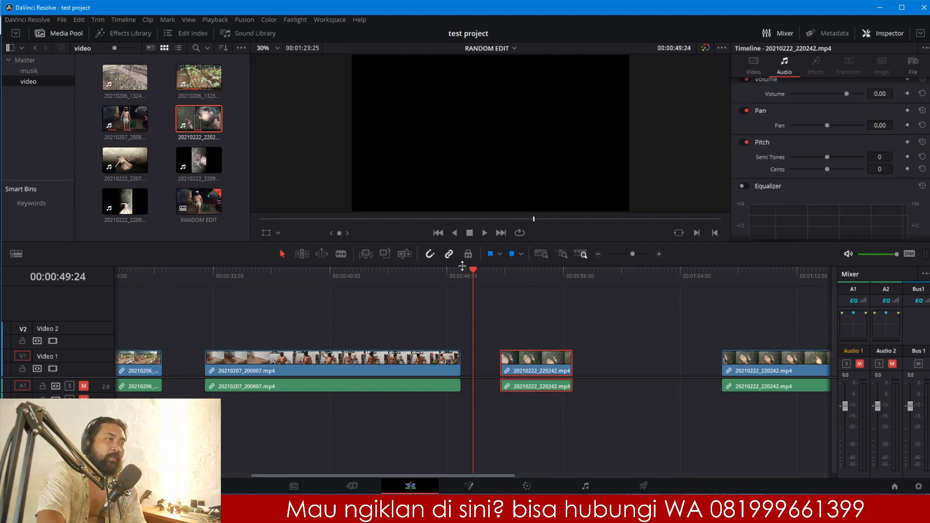
{"action": "left_click", "coordinate": [633, 359]}
{"action": "left_click", "coordinate": [548, 372]}
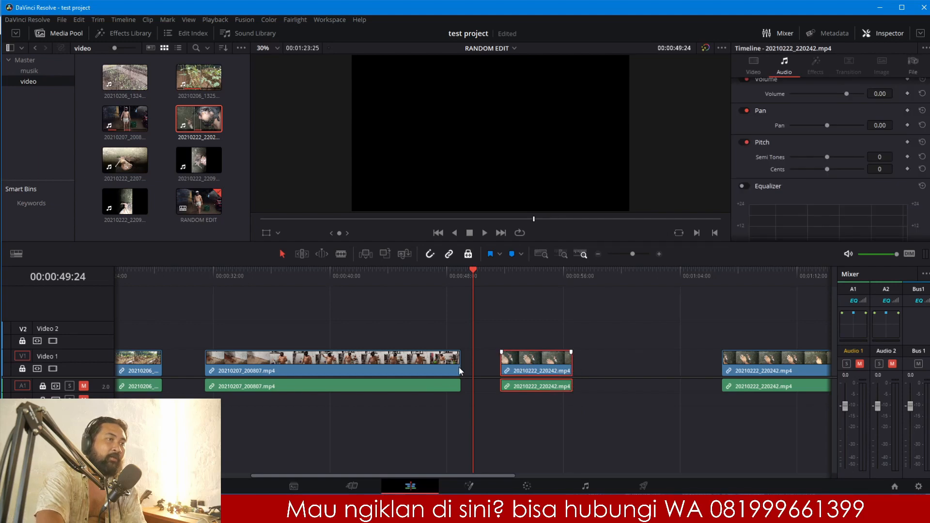
{"action": "left_click", "coordinate": [439, 363]}
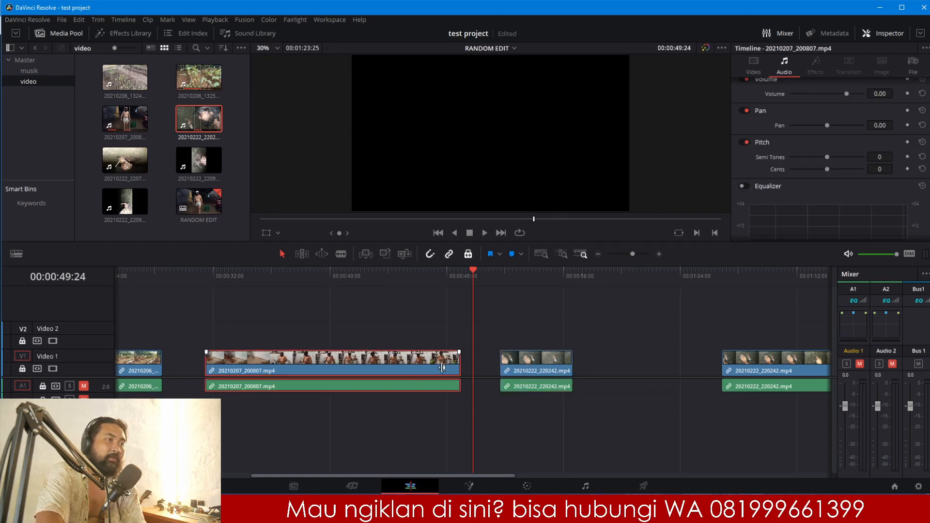
{"action": "left_click", "coordinate": [727, 371]}
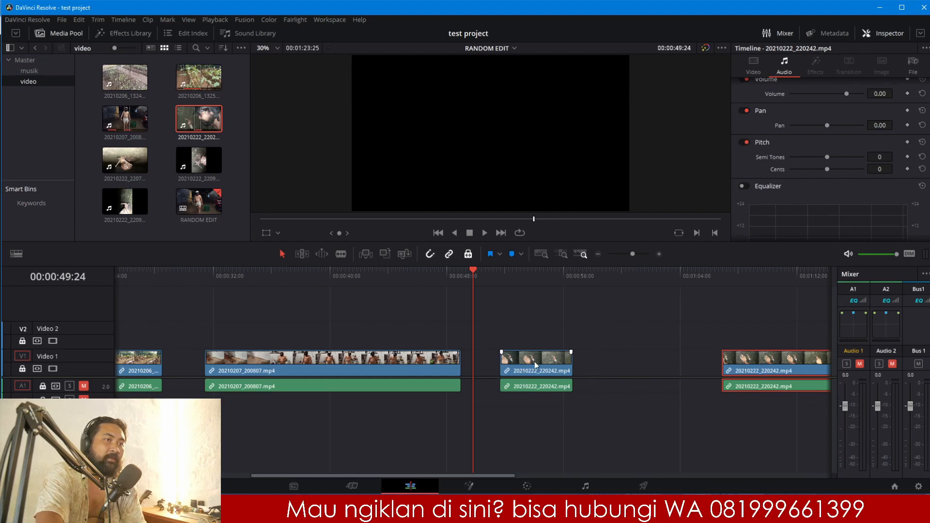
{"action": "left_click", "coordinate": [536, 383]}
Step: With position lock on, extend the start of the middle 20210222_220242.mp4 clip about one second earlier
{"action": "mouse_move", "coordinate": [502, 368]}
{"action": "left_mouse_down"}
{"action": "mouse_move", "coordinate": [535, 368]}
{"action": "mouse_move", "coordinate": [486, 363]}
{"action": "left_mouse_up"}
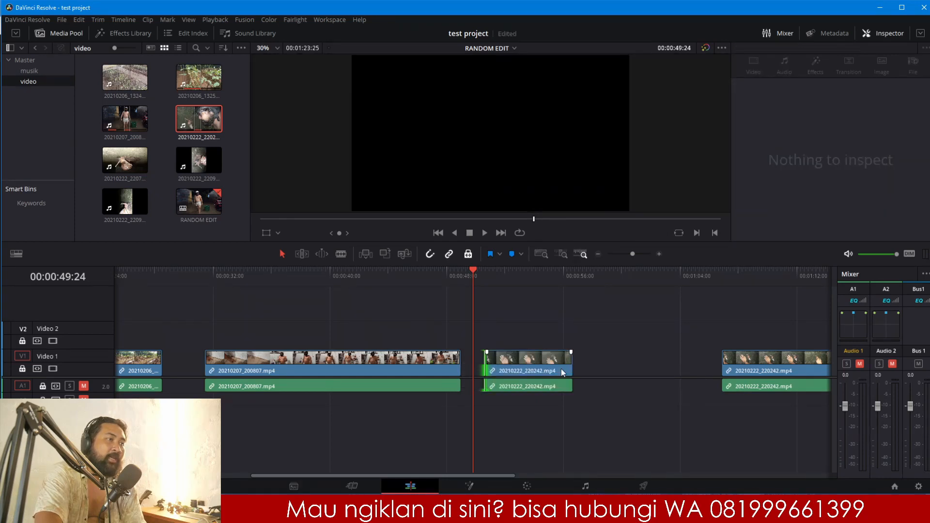
{"action": "mouse_move", "coordinate": [570, 368]}
{"action": "left_mouse_down"}
{"action": "mouse_move", "coordinate": [533, 367]}
{"action": "mouse_move", "coordinate": [684, 368]}
{"action": "mouse_move", "coordinate": [572, 369]}
{"action": "left_mouse_up"}
{"action": "left_click", "coordinate": [536, 363]}
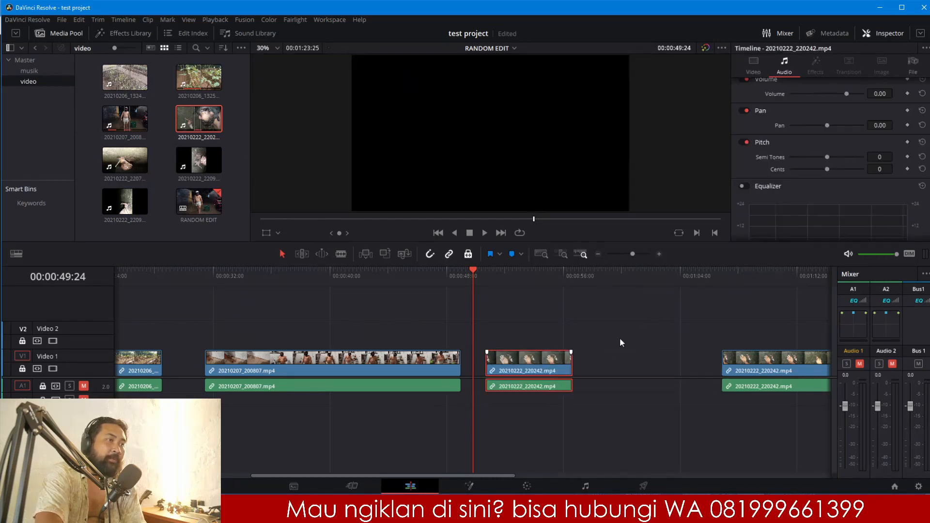
Step: With position lock off, move the 20210222_220242.mp4 clip onto the middle of 20210207_200807.mp4 and undo that move
{"action": "left_click", "coordinate": [378, 362]}
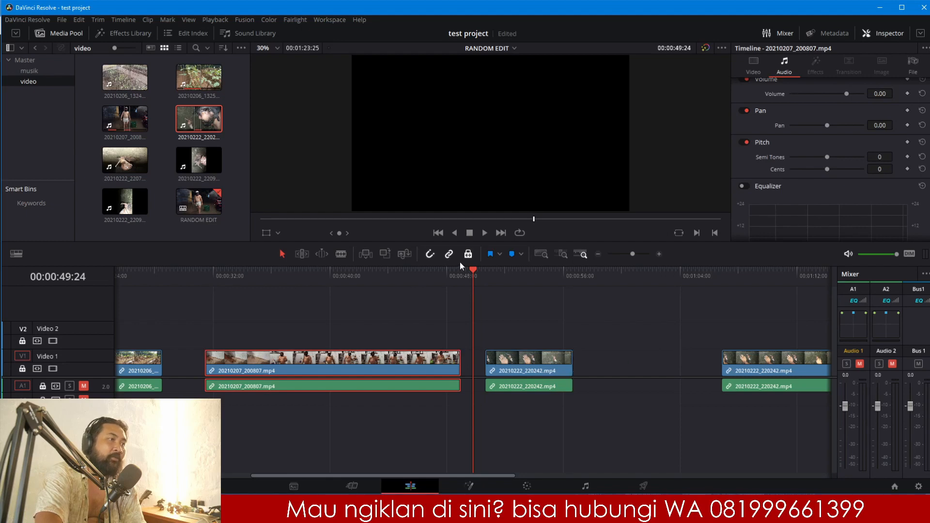
{"action": "left_click_drag", "start_coordinate": [539, 366], "coordinate": [336, 368]}
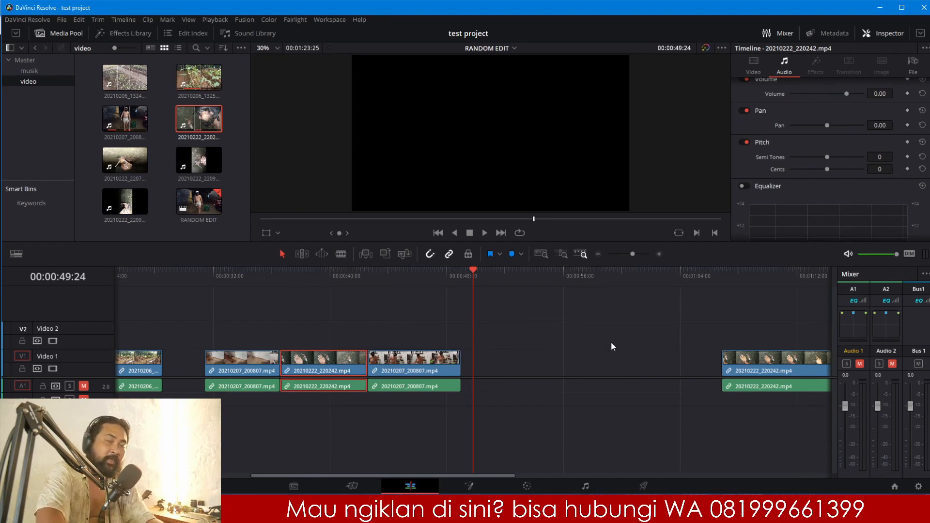
{"action": "key", "text": "ctrl+z"}
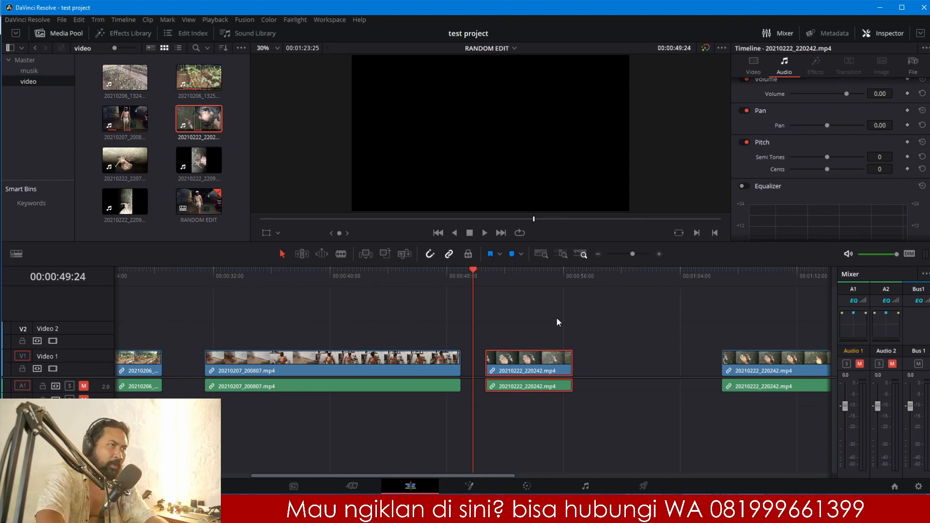
Step: Turn position lock back on and play the timeline from 00:00:49:24 to 00:00:58:04, selecting the last 20210222_220242.mp4 clip
{"action": "left_click", "coordinate": [467, 256]}
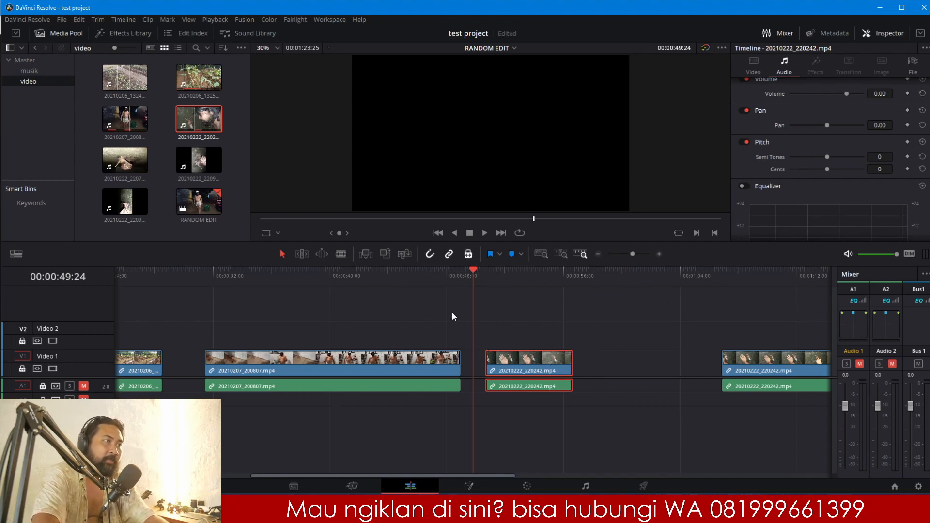
{"action": "key", "text": "space"}
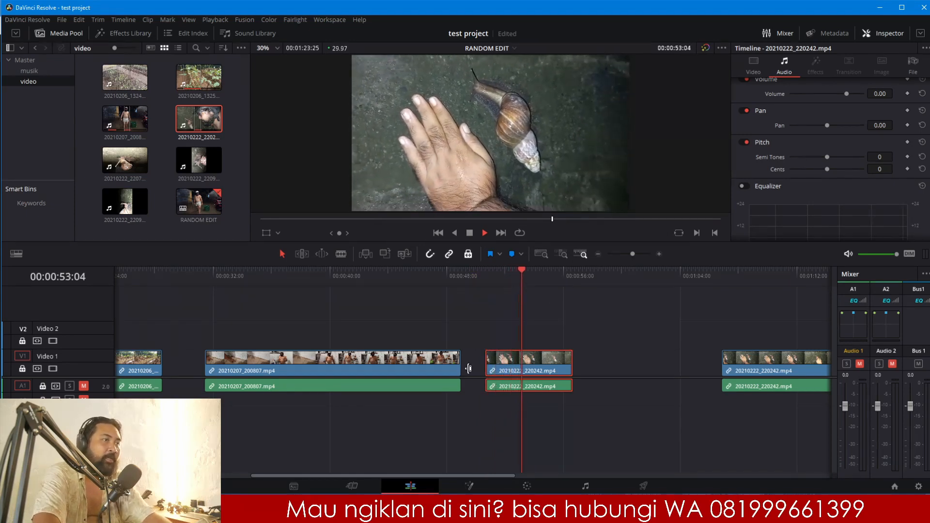
{"action": "left_click", "coordinate": [428, 357]}
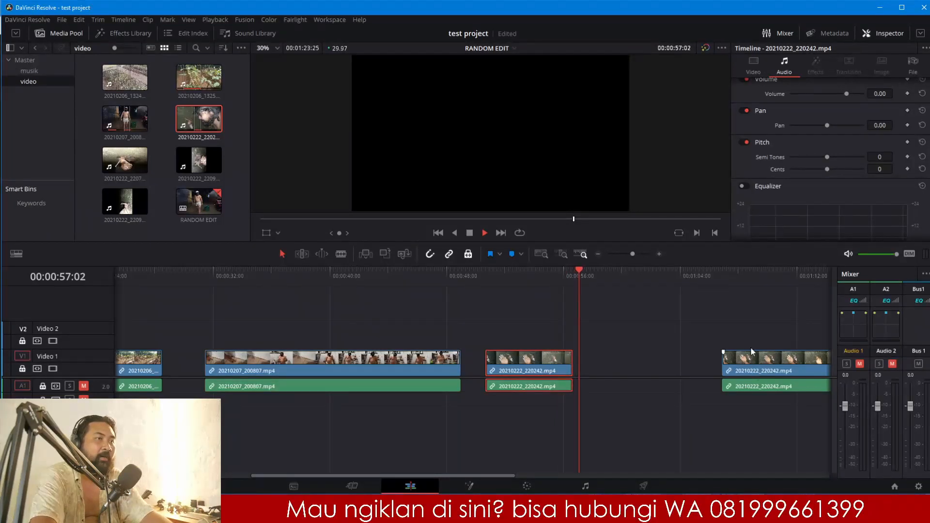
{"action": "left_click", "coordinate": [771, 364]}
{"action": "key", "text": "space"}
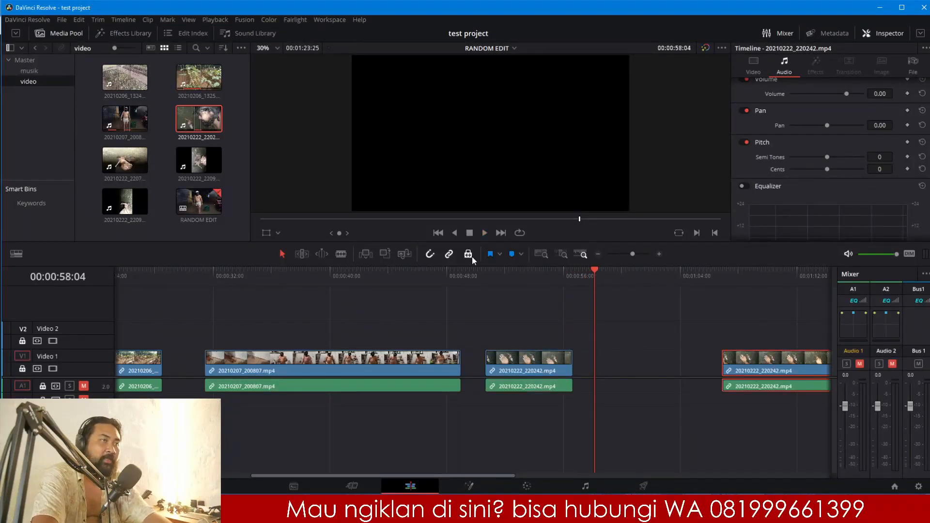
Step: With position lock off, move the middle 20210222_220242.mp4 clip later so that it starts at 00:00:51:15
{"action": "left_click", "coordinate": [499, 289]}
{"action": "left_click", "coordinate": [498, 274]}
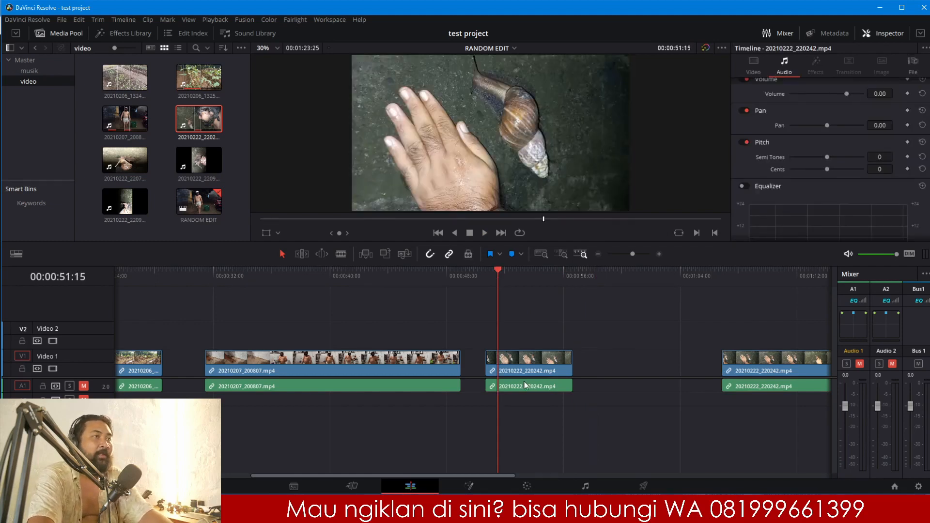
{"action": "left_click_drag", "start_coordinate": [515, 358], "coordinate": [528, 358]}
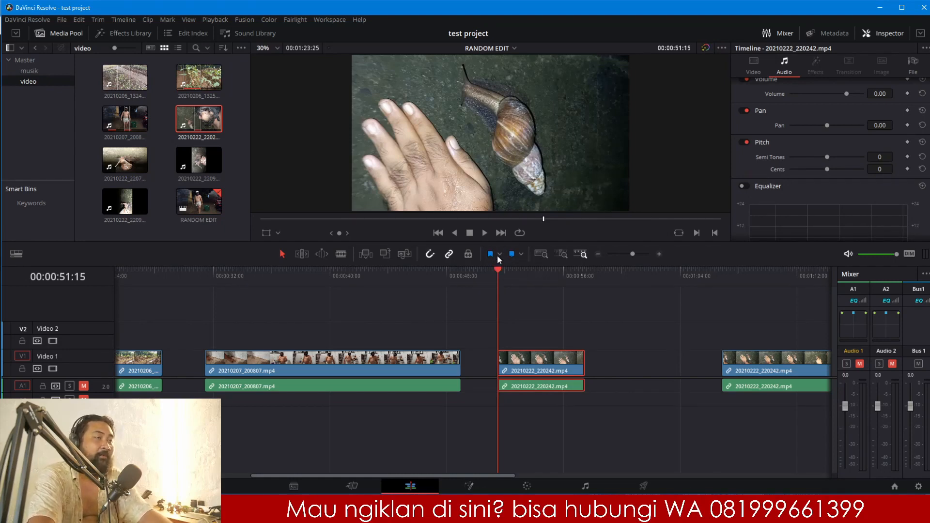
Step: Park the playhead at 00:00:52:16, look through the flag and marker colours, and add a blue flag to the selected 20210222_220242.mp4 clip
{"action": "left_click", "coordinate": [513, 280]}
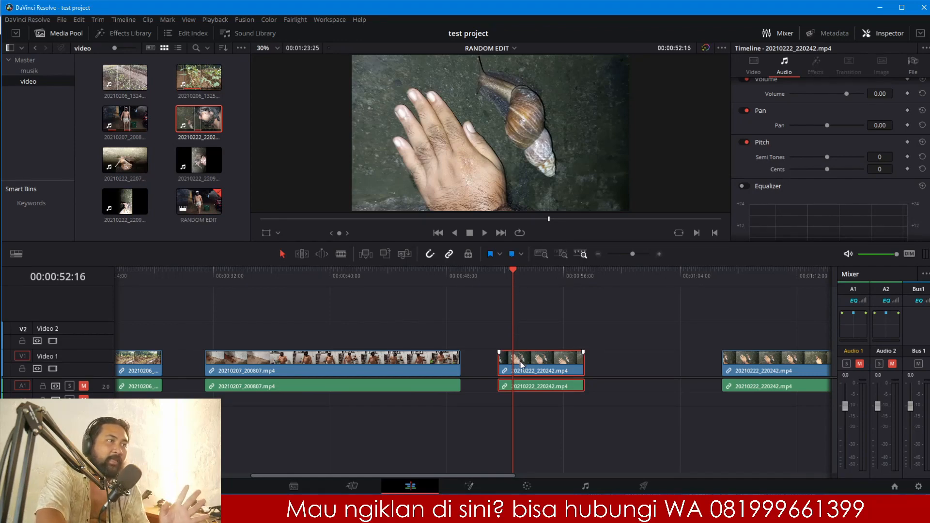
{"action": "left_click", "coordinate": [599, 255]}
{"action": "left_click", "coordinate": [598, 254]}
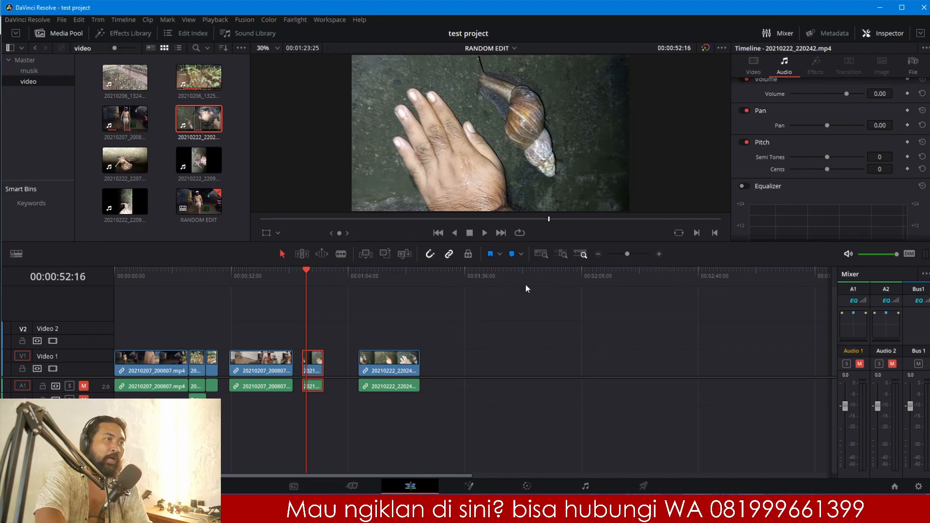
{"action": "left_click", "coordinate": [659, 254]}
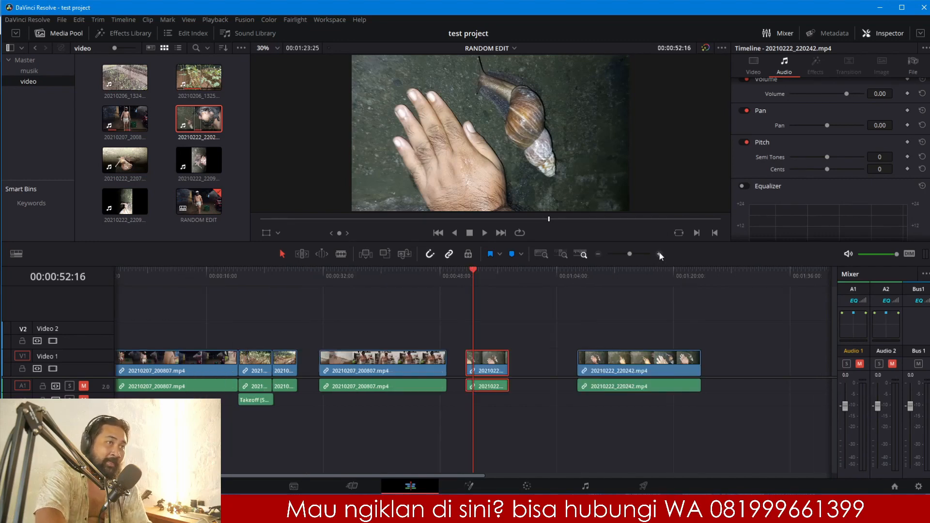
{"action": "left_click", "coordinate": [659, 254]}
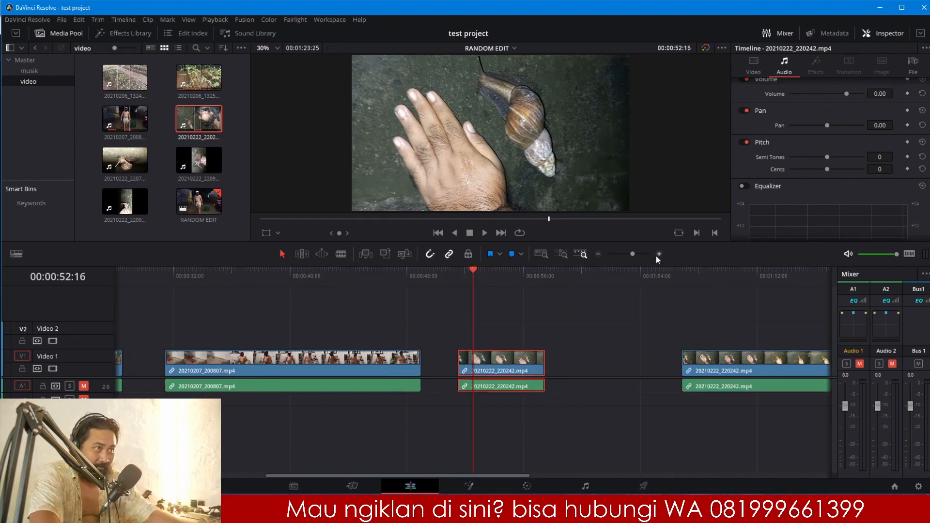
{"action": "left_click", "coordinate": [658, 254]}
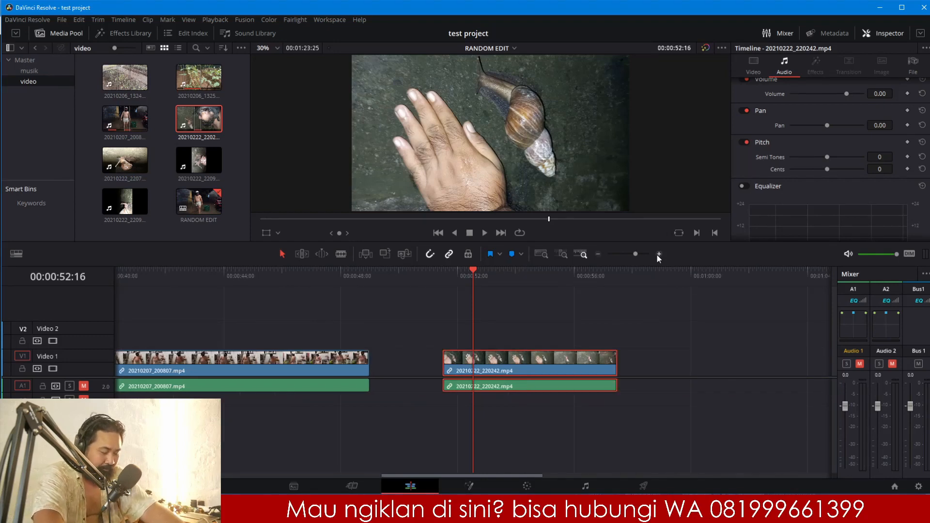
{"action": "left_click", "coordinate": [499, 255]}
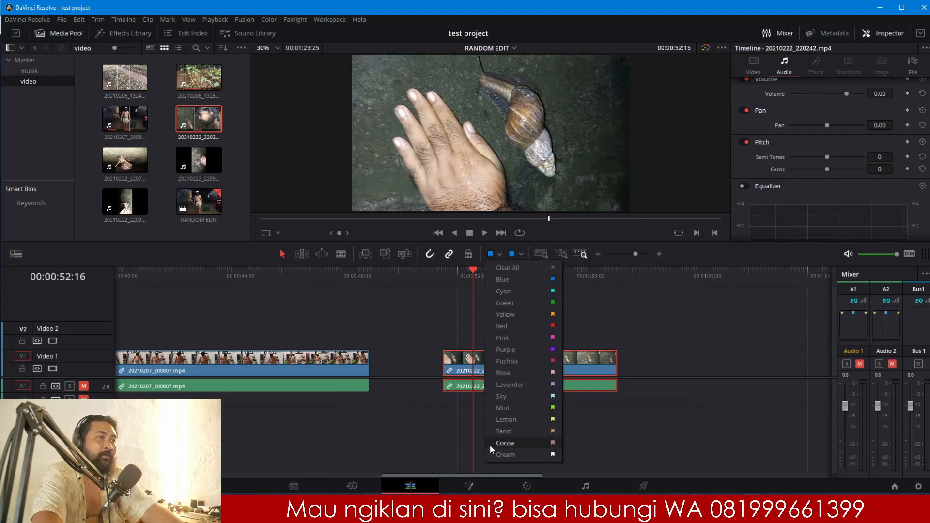
{"action": "left_click", "coordinate": [522, 255]}
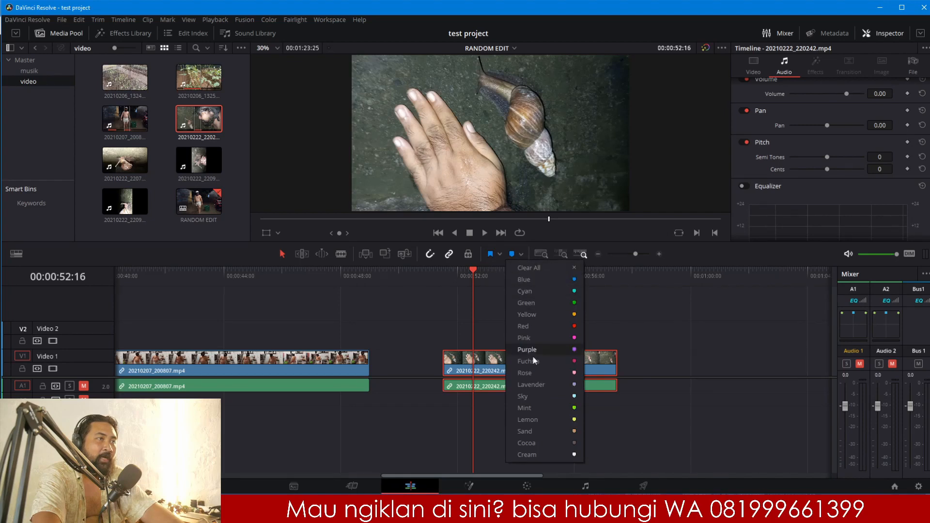
{"action": "left_click", "coordinate": [473, 276]}
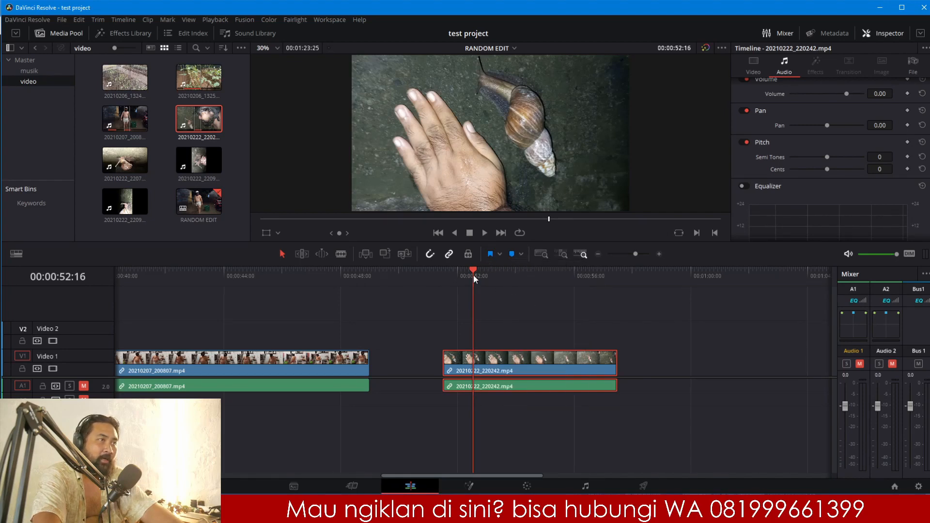
{"action": "left_click", "coordinate": [490, 255]}
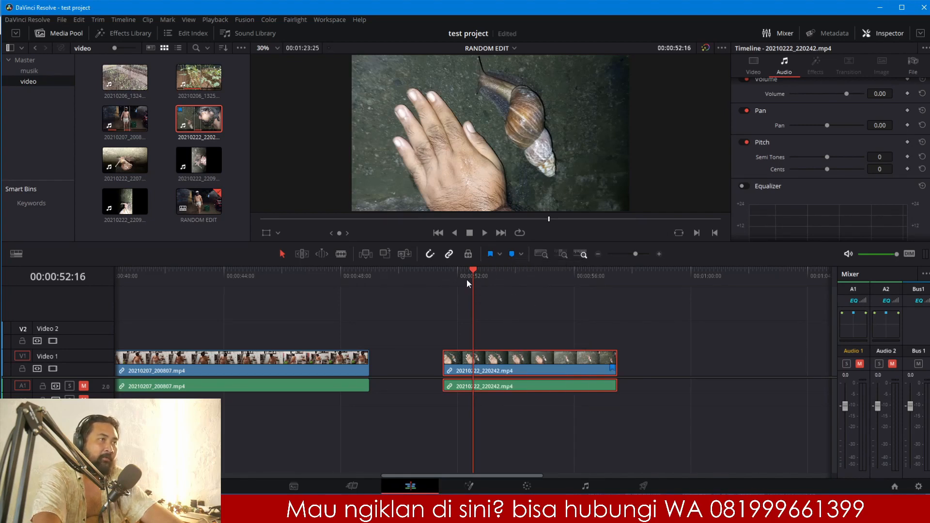
Step: Try adding a blue marker to the selected clip at 00:00:52:06 and a blue timeline marker at 00:00:52:08
{"action": "left_click_drag", "start_coordinate": [467, 280], "coordinate": [464, 279]}
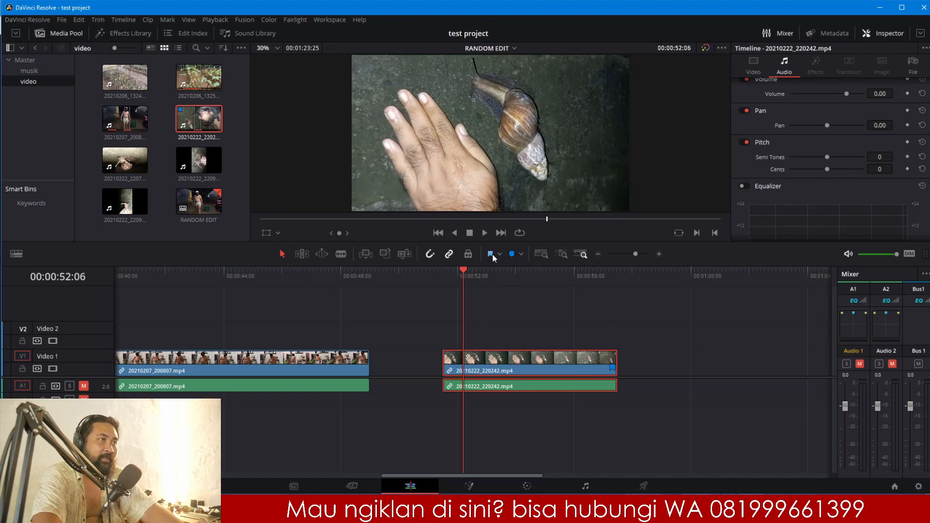
{"action": "left_click", "coordinate": [513, 252]}
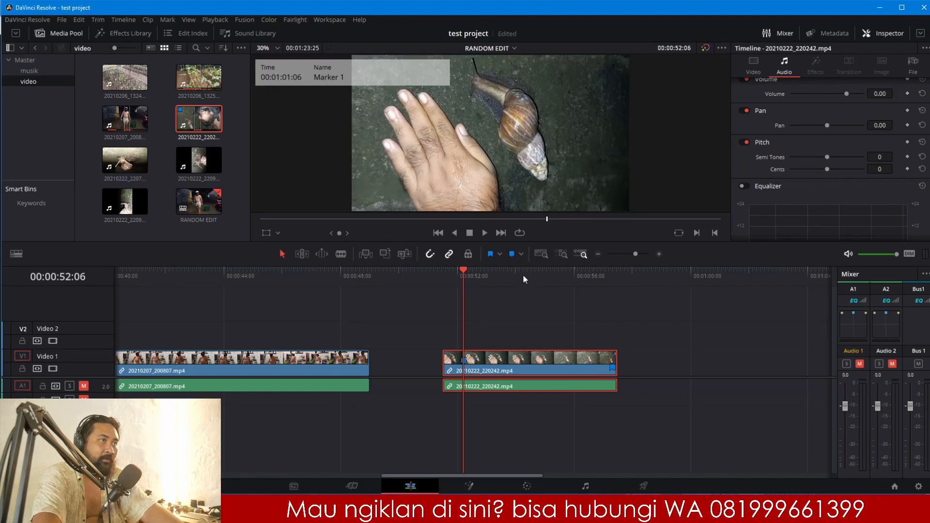
{"action": "right_click", "coordinate": [466, 274]}
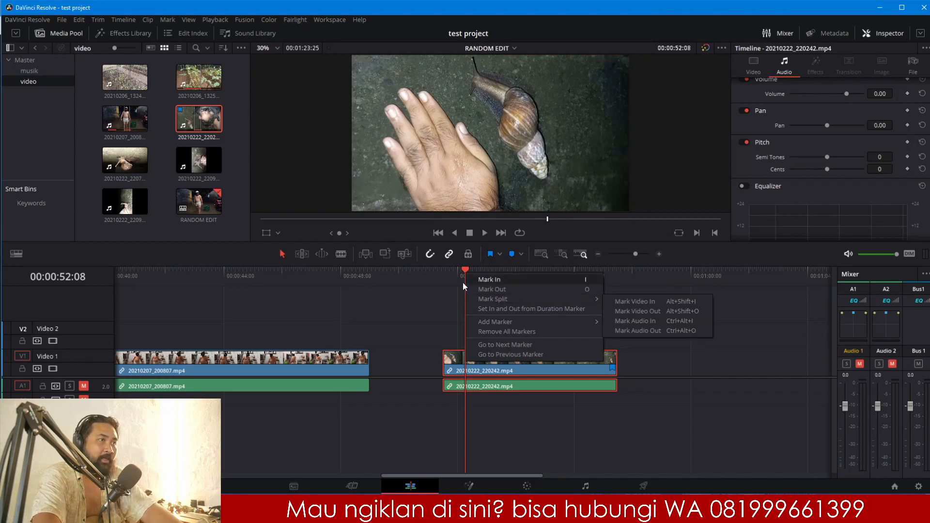
{"action": "right_click", "coordinate": [452, 274]}
{"action": "mouse_move", "coordinate": [489, 323]}
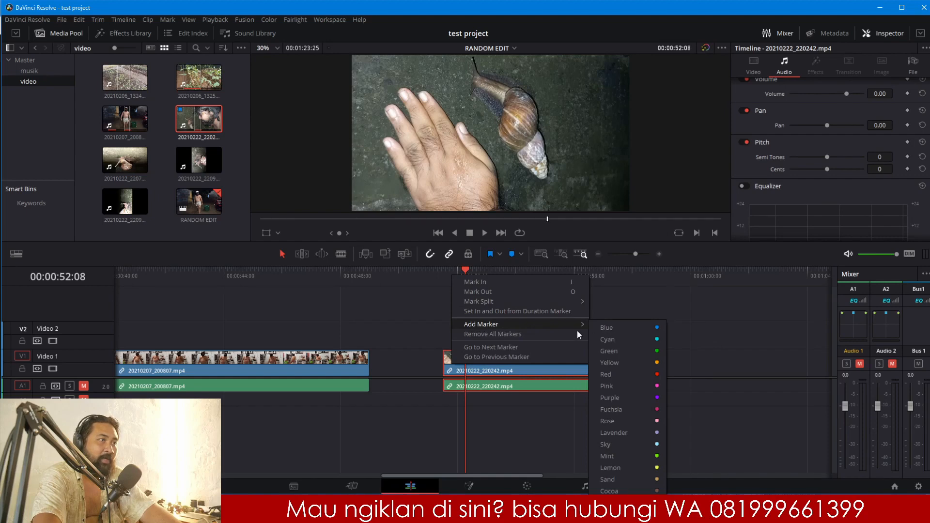
{"action": "left_click", "coordinate": [608, 328]}
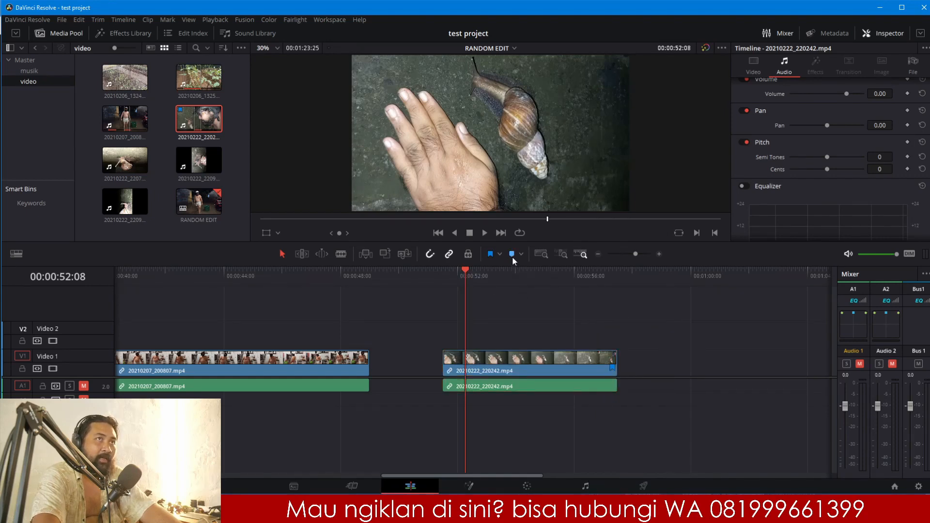
Step: Add a cyan timeline marker at 00:00:53:19
{"action": "left_click", "coordinate": [502, 275]}
{"action": "key", "text": "space"}
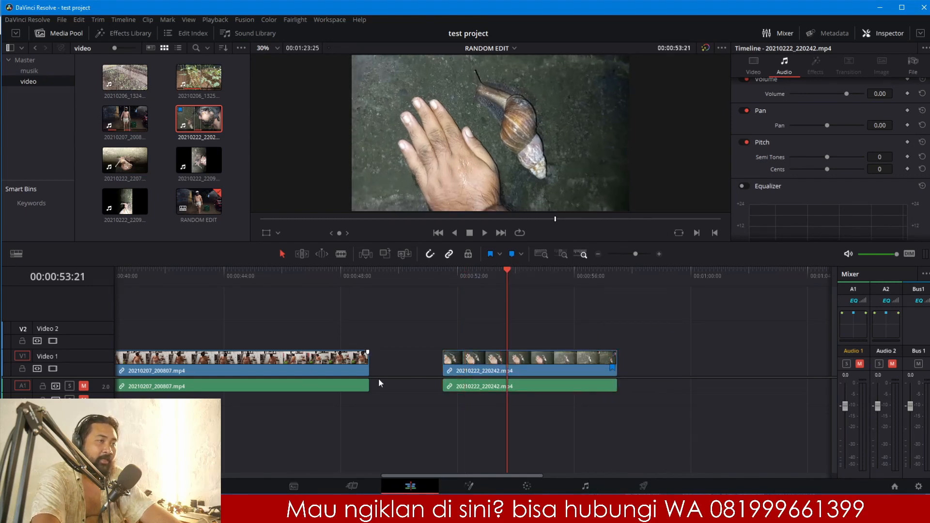
{"action": "left_click", "coordinate": [505, 277]}
{"action": "right_click", "coordinate": [505, 277]}
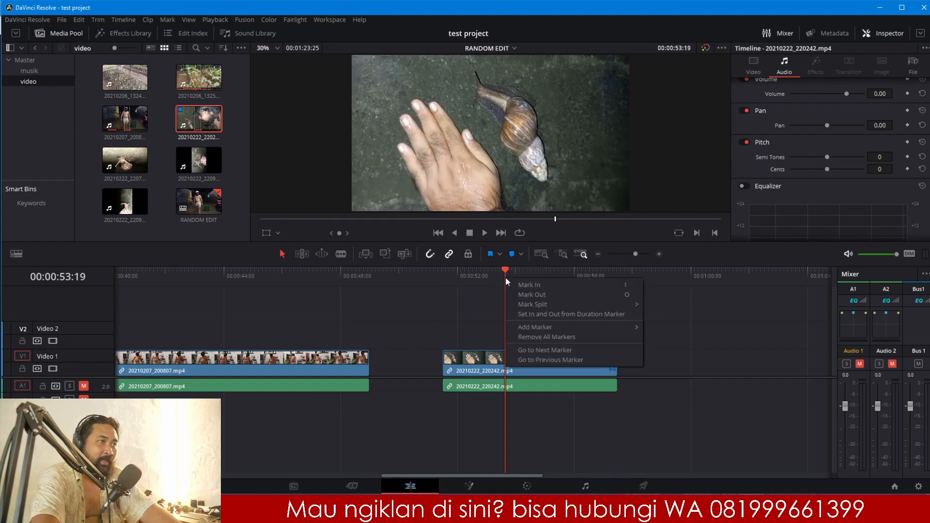
{"action": "mouse_move", "coordinate": [548, 328]}
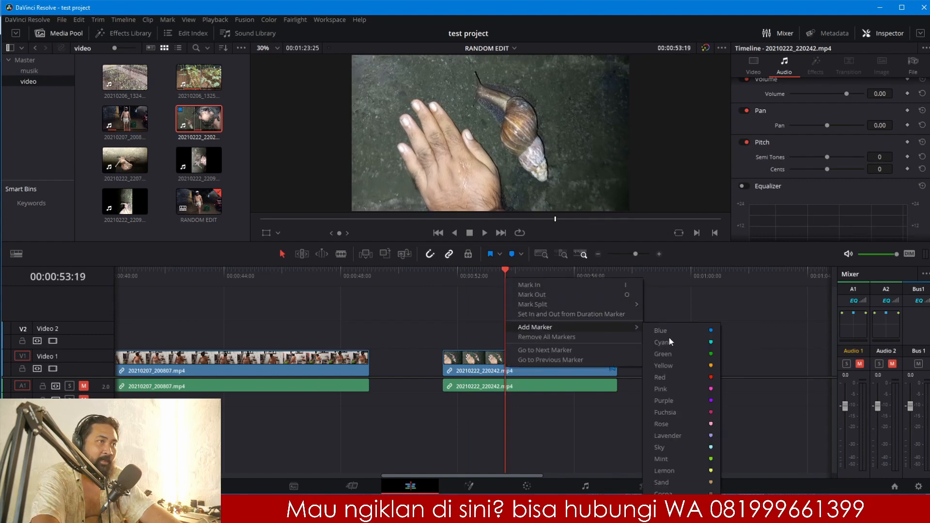
{"action": "left_click", "coordinate": [669, 342]}
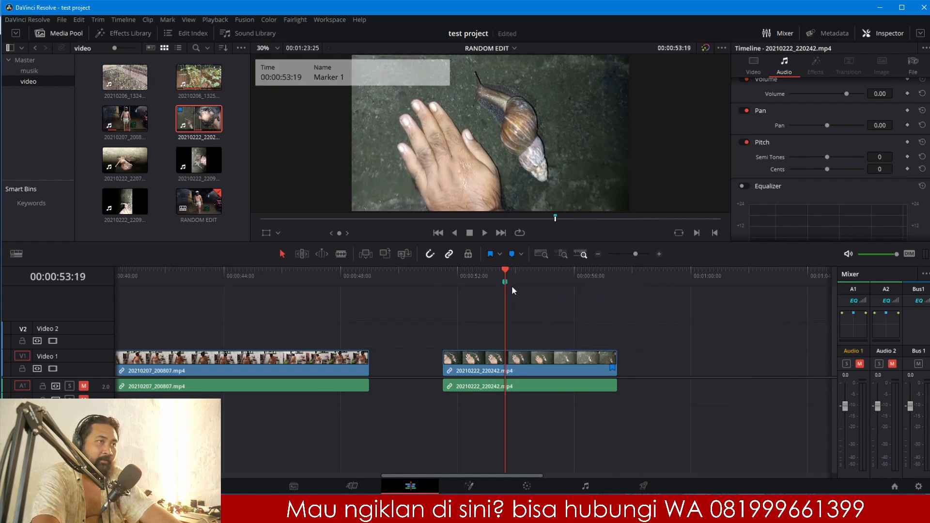
Step: Move the playhead back to 00:00:52:25 and add a red timeline marker there
{"action": "left_click_drag", "start_coordinate": [501, 272], "coordinate": [491, 273]}
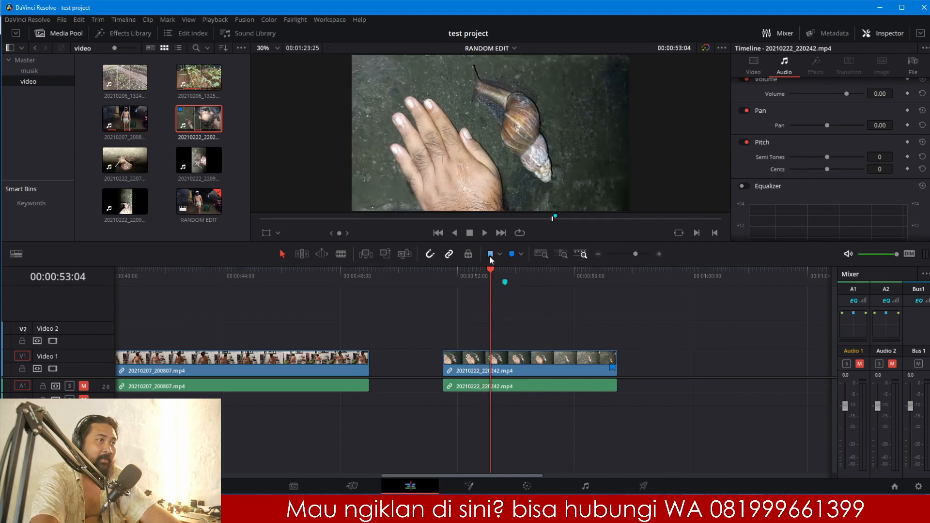
{"action": "left_click", "coordinate": [483, 281]}
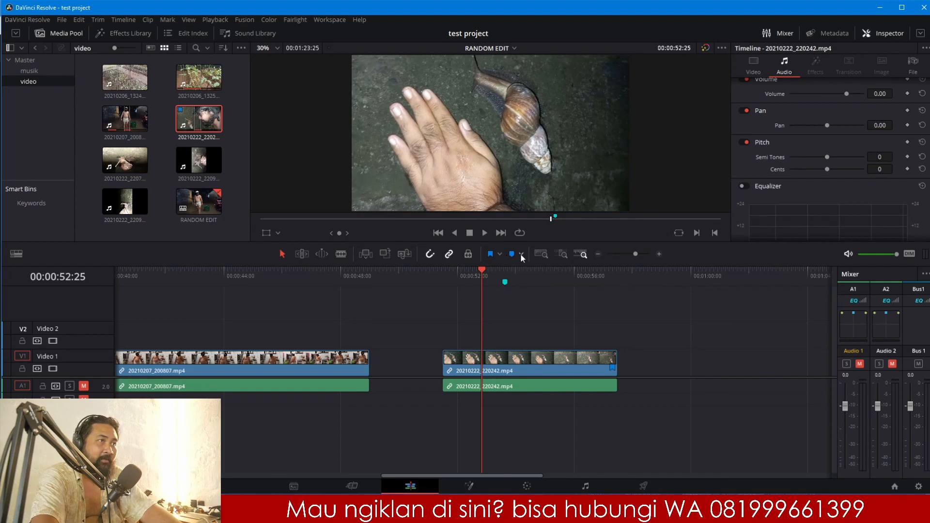
{"action": "left_click", "coordinate": [521, 254]}
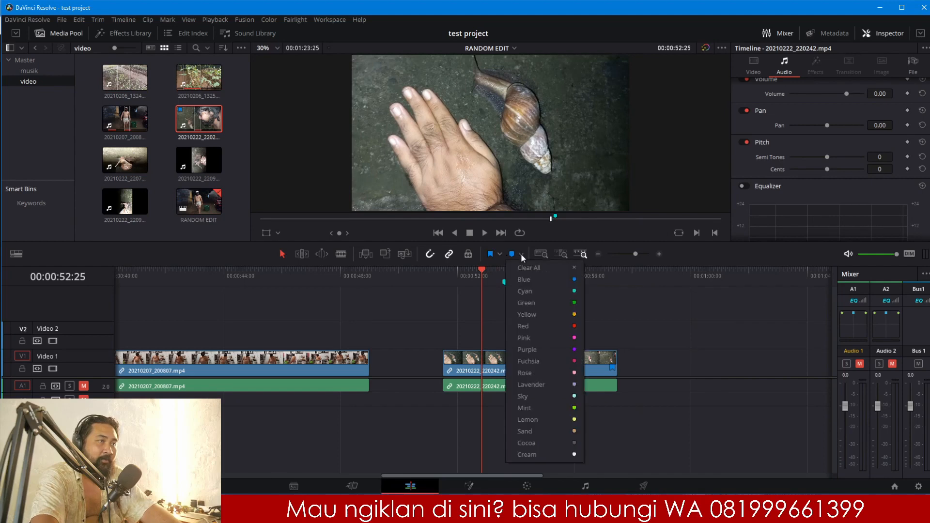
{"action": "left_click", "coordinate": [542, 323]}
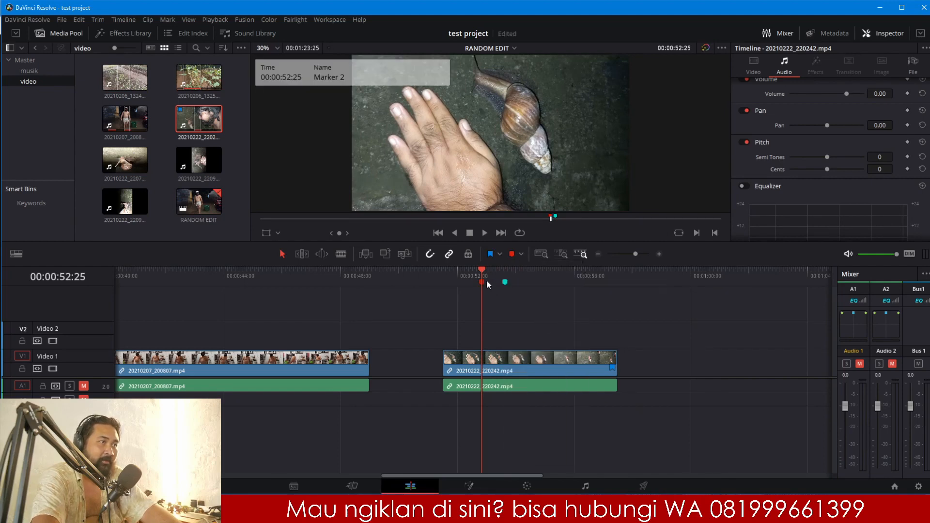
Step: Add a red marker on the last 20210222_220242.mp4 clip itself at 00:00:54:13
{"action": "left_click", "coordinate": [529, 276]}
{"action": "left_click", "coordinate": [549, 357]}
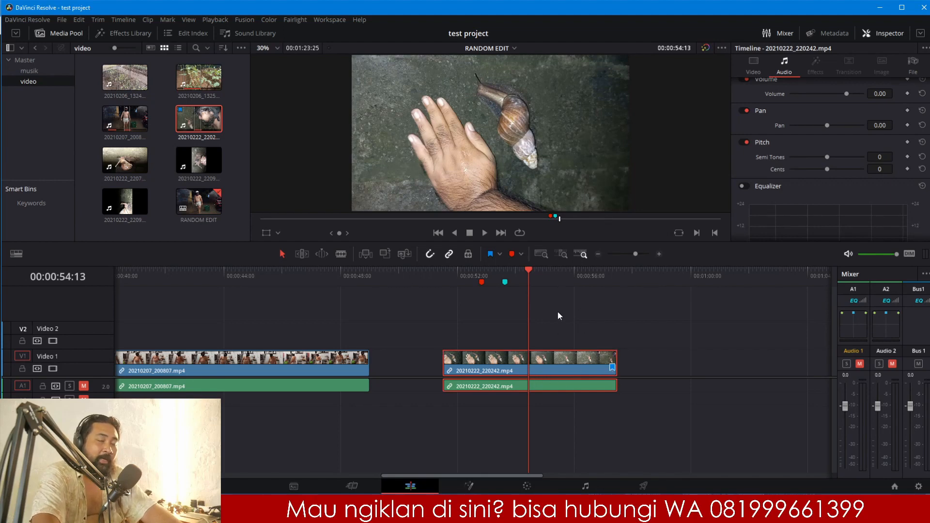
{"action": "left_click", "coordinate": [511, 254]}
Step: With no clip selected, add a red timeline marker at 00:00:55:12
{"action": "left_click", "coordinate": [557, 284]}
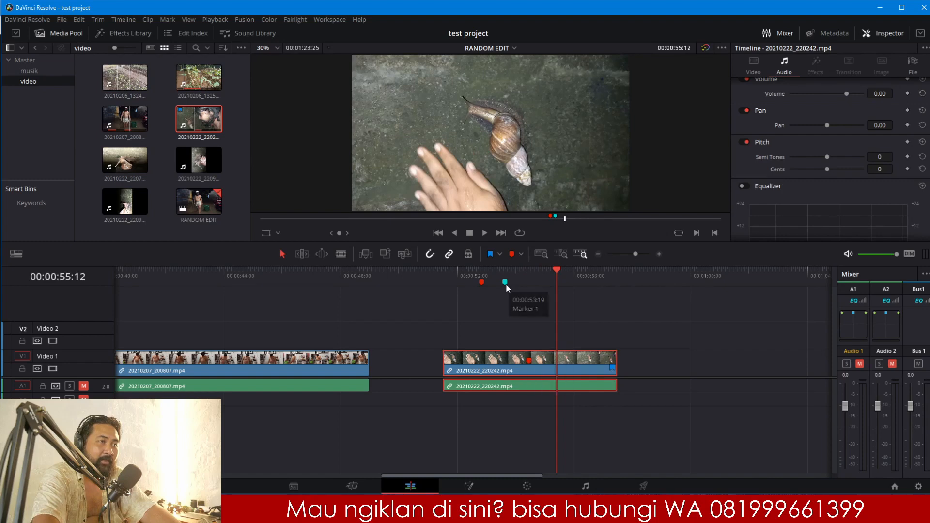
{"action": "left_click", "coordinate": [552, 328]}
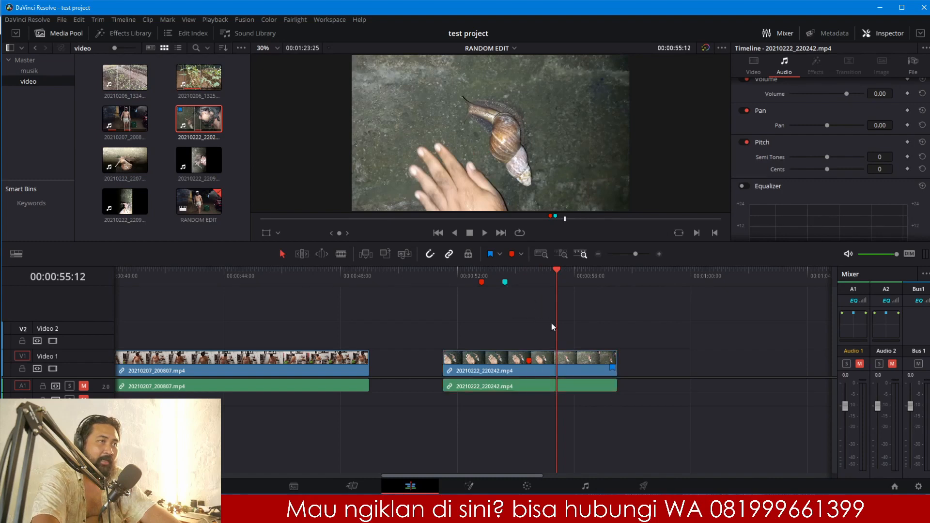
{"action": "left_click", "coordinate": [513, 254]}
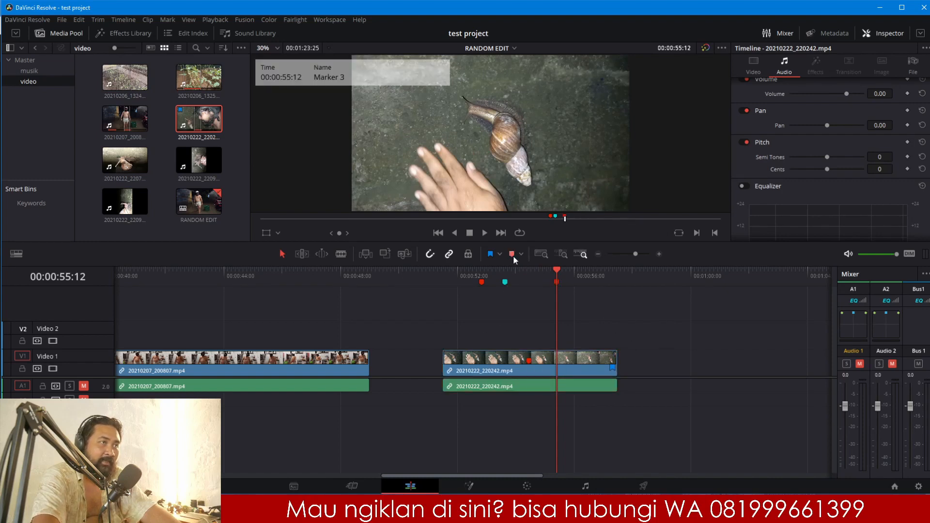
Step: Give the red timeline marker at 00:00:55:12 the note LIAT BEKICOT and check its tooltip
{"action": "left_click", "coordinate": [528, 276]}
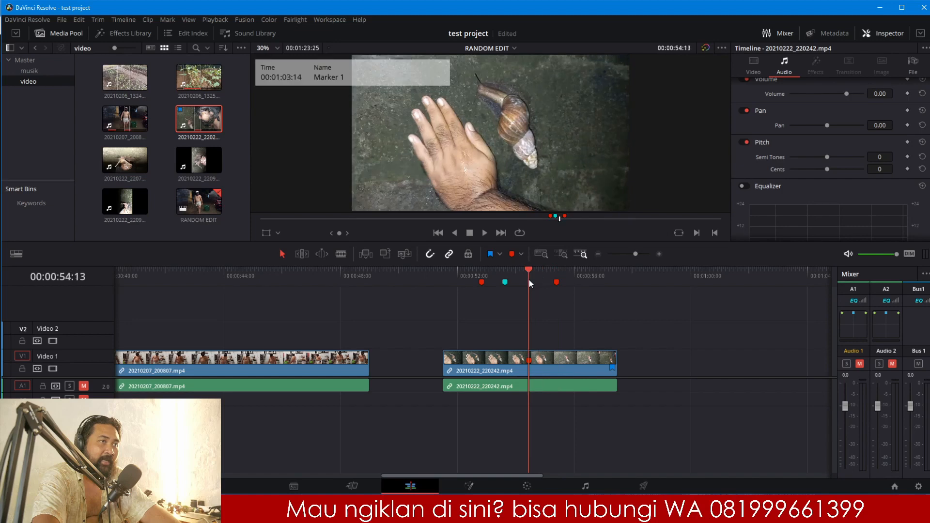
{"action": "double_click", "coordinate": [556, 282]}
{"action": "left_click", "coordinate": [568, 186]}
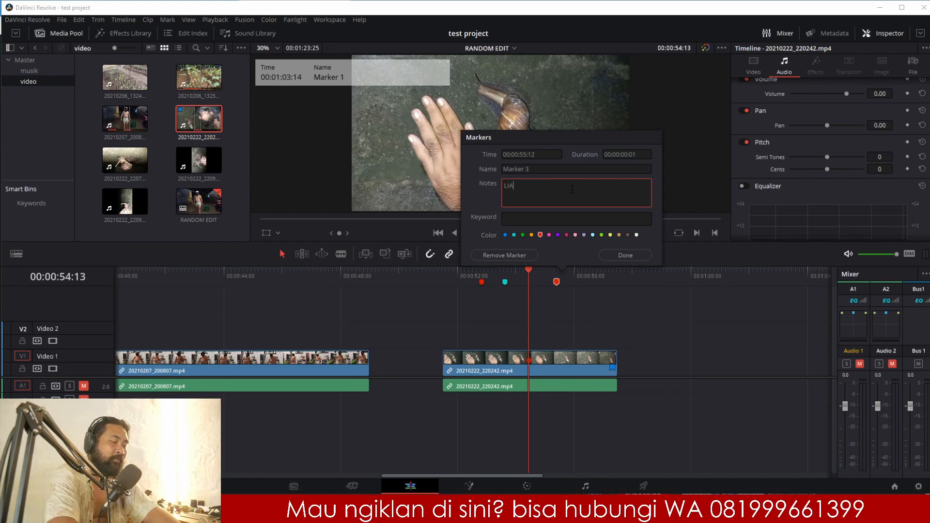
{"action": "type", "text": "LIAT BEKICOT"}
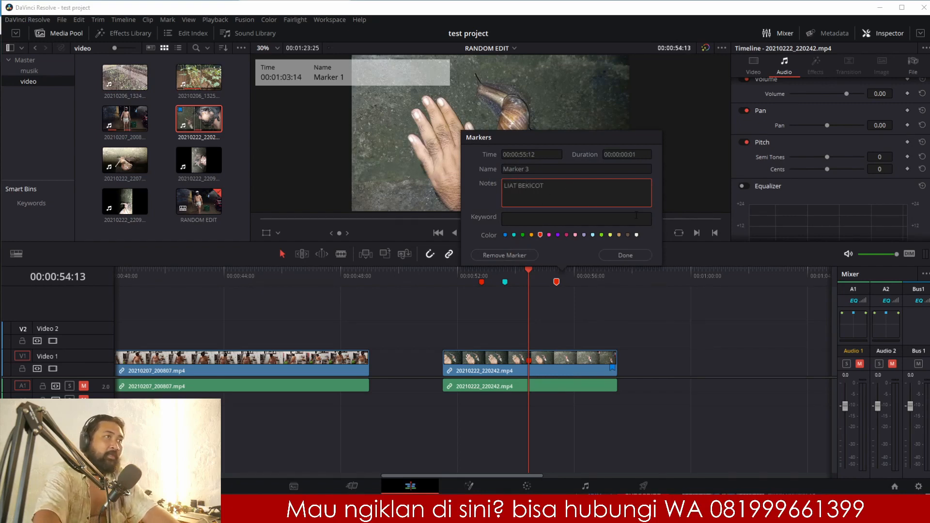
{"action": "left_click", "coordinate": [625, 255]}
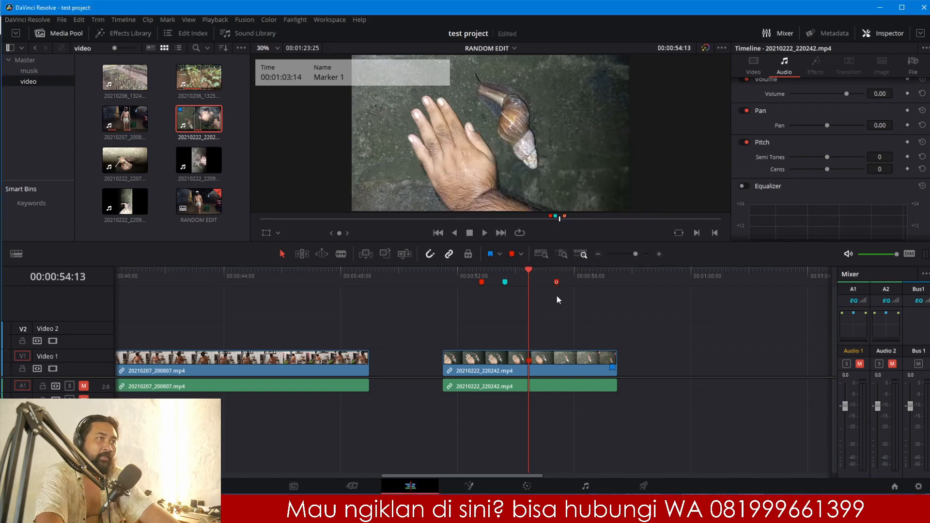
{"action": "mouse_move", "coordinate": [556, 282]}
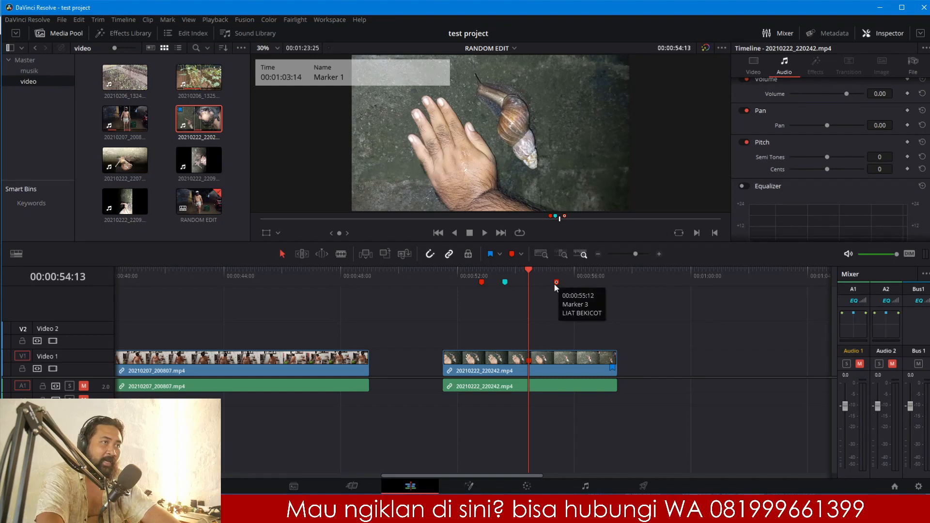
Step: Give the cyan timeline marker at 00:00:53:19 the note PEGANG BEKICOT
{"action": "mouse_move", "coordinate": [505, 284]}
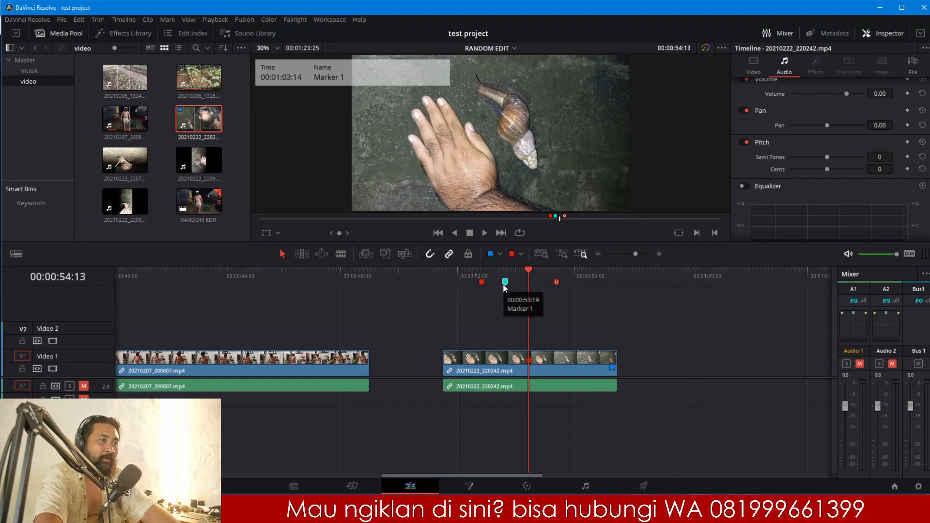
{"action": "right_click", "coordinate": [503, 282]}
{"action": "left_click", "coordinate": [504, 282]}
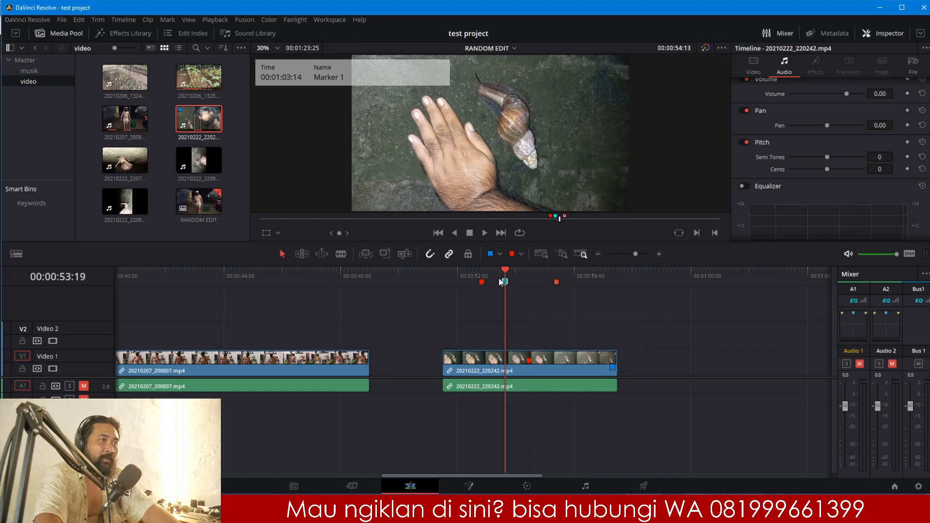
{"action": "double_click", "coordinate": [505, 283]}
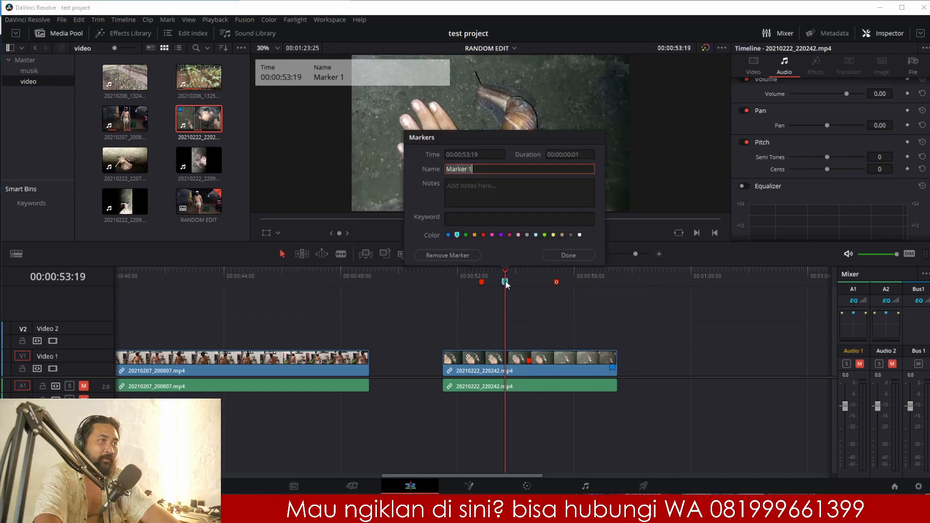
{"action": "left_click", "coordinate": [505, 187]}
{"action": "type", "text": "PE"}
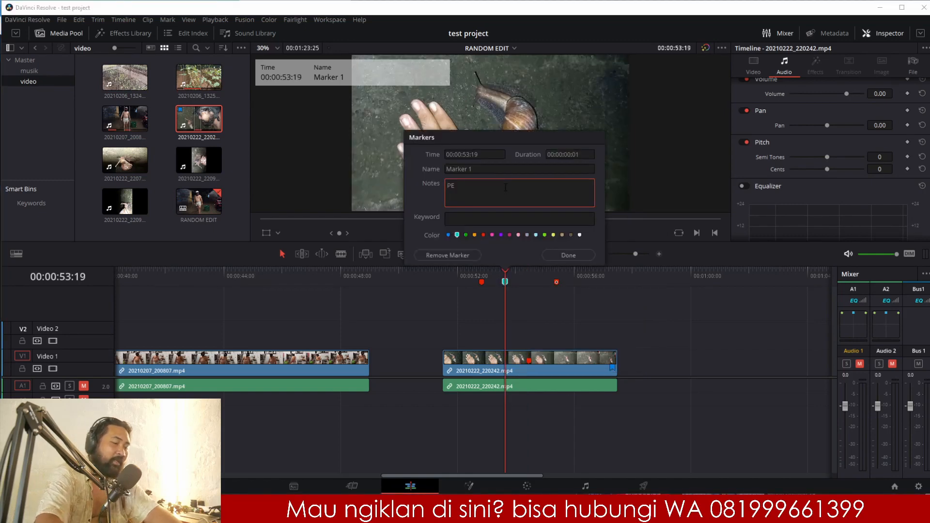
{"action": "type", "text": "GANG BE"}
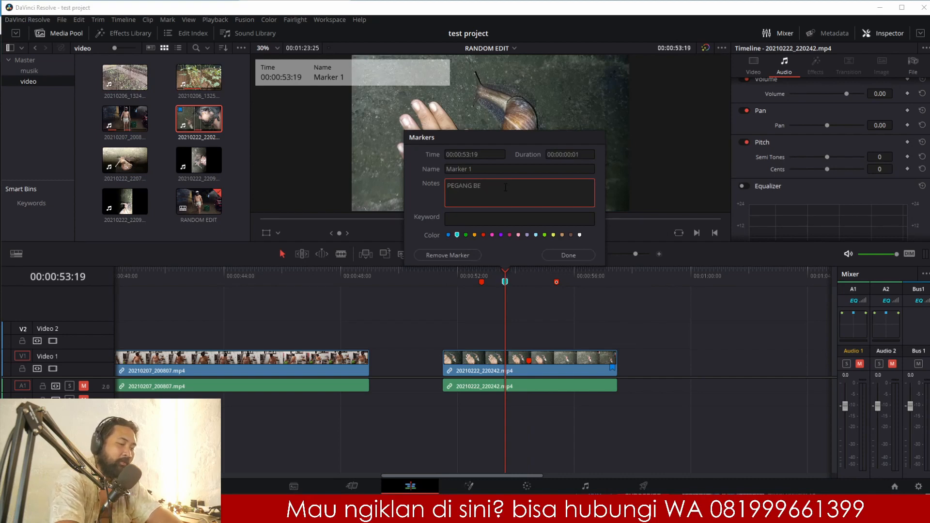
{"action": "type", "text": "KICOT"}
{"action": "key", "text": "Return"}
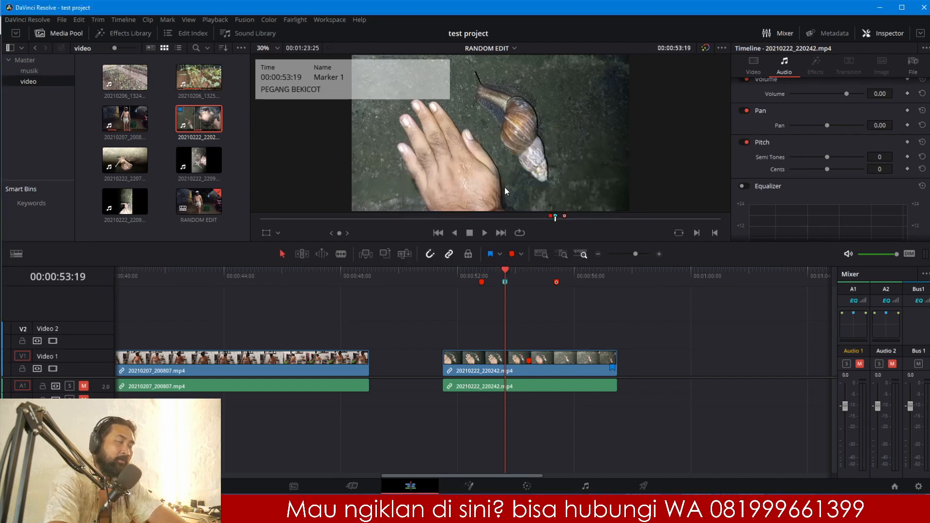
Step: Review the timeline marker notes and step the playhead between the markers, parking it on the clip marker at 00:00:54:13
{"action": "left_click", "coordinate": [530, 270]}
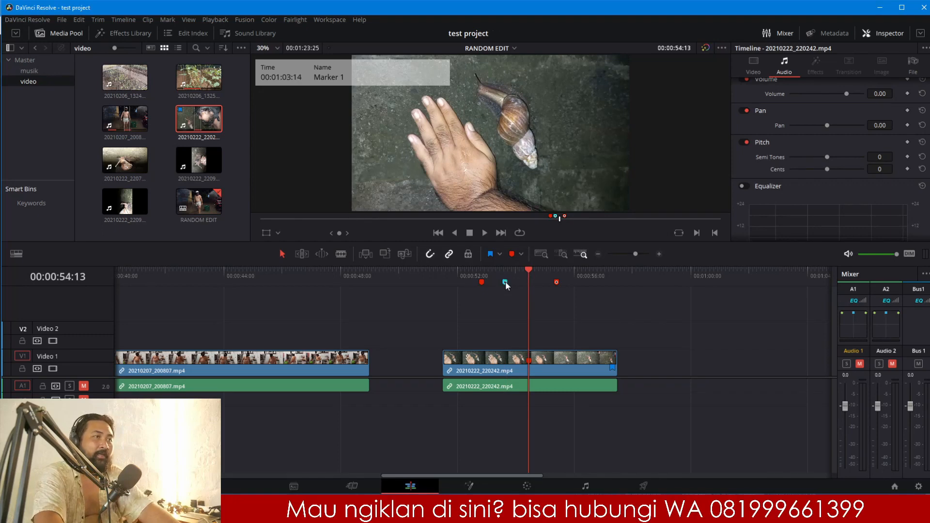
{"action": "mouse_move", "coordinate": [505, 283]}
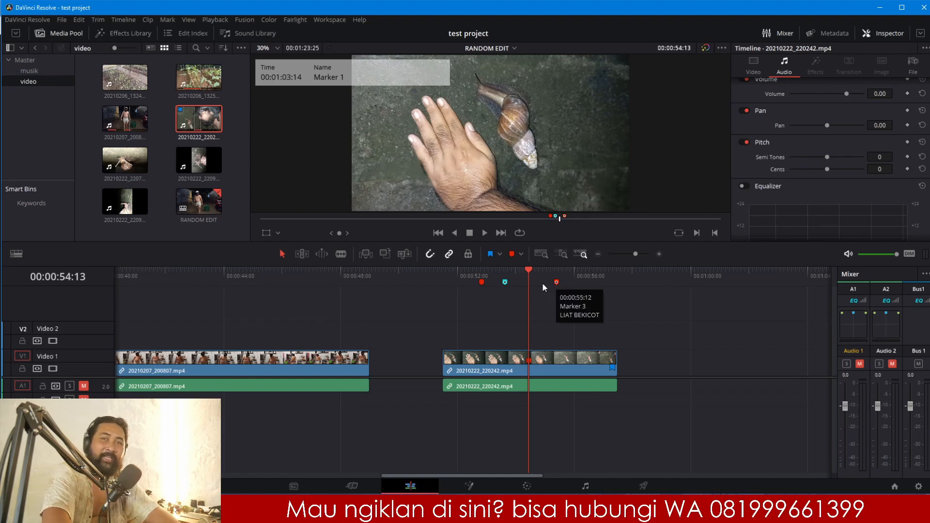
{"action": "mouse_move", "coordinate": [525, 284]}
{"action": "left_mouse_down"}
{"action": "mouse_move", "coordinate": [560, 281]}
{"action": "mouse_move", "coordinate": [511, 276]}
{"action": "mouse_move", "coordinate": [527, 275]}
{"action": "mouse_move", "coordinate": [516, 271]}
{"action": "mouse_move", "coordinate": [482, 276]}
{"action": "left_mouse_up"}
{"action": "left_click", "coordinate": [561, 276]}
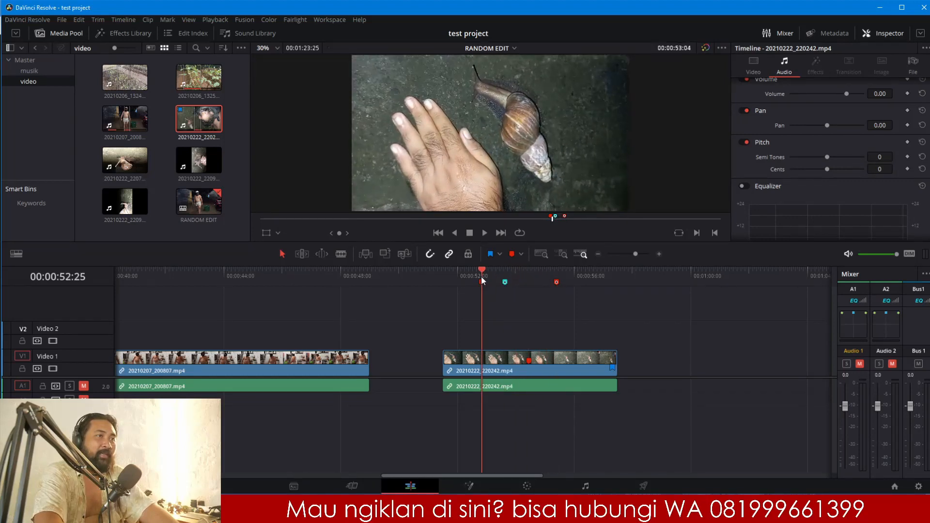
{"action": "left_click", "coordinate": [529, 271]}
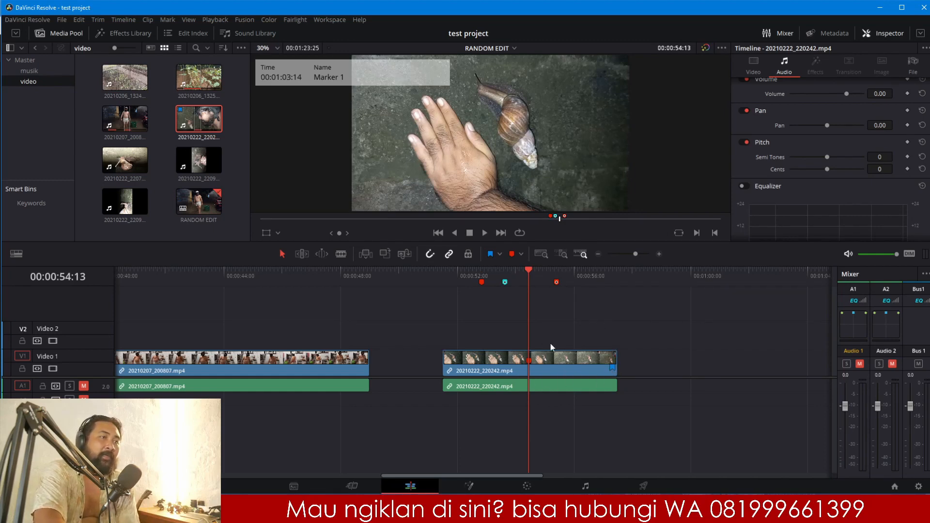
{"action": "mouse_move", "coordinate": [463, 348]}
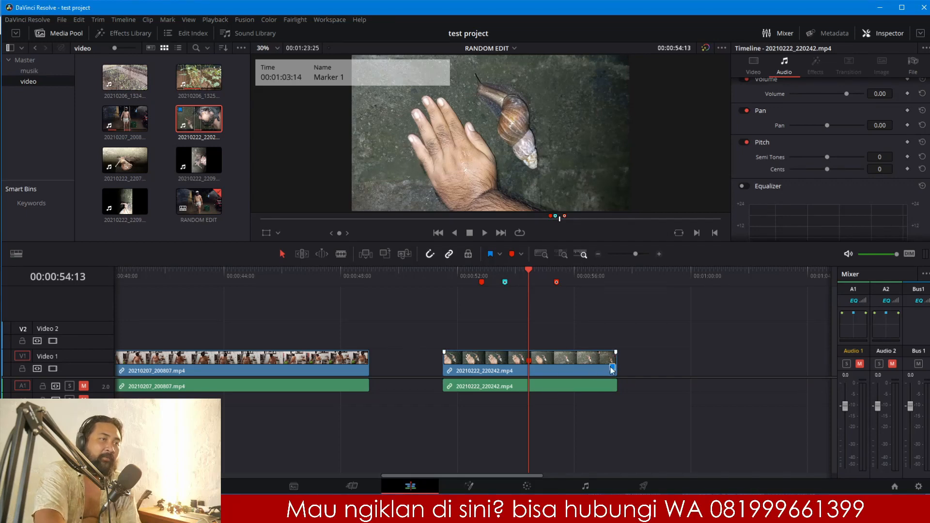
Step: Move the flagged 20210222_220242.mp4 clip earlier so its red clip marker lines up with the cyan timeline marker at 00:00:53:19
{"action": "left_click", "coordinate": [658, 255]}
{"action": "mouse_move", "coordinate": [617, 361]}
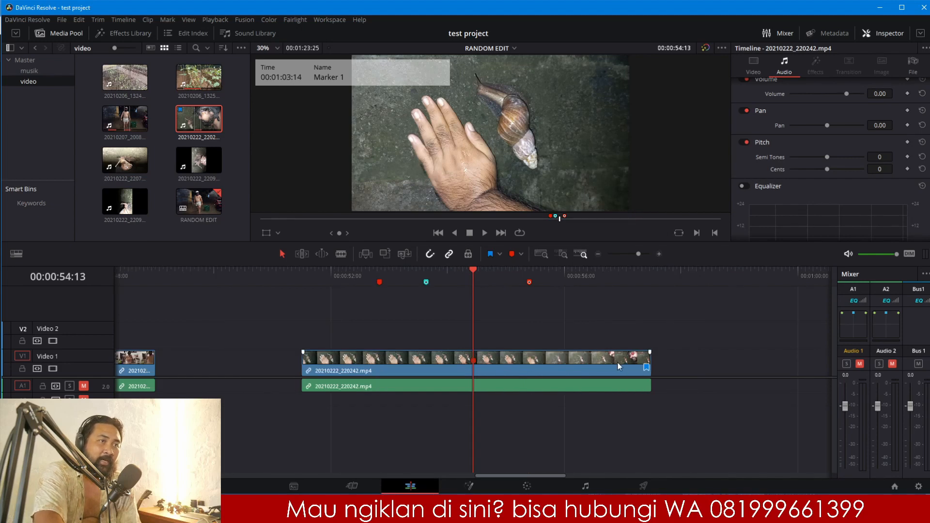
{"action": "left_click_drag", "start_coordinate": [617, 361], "coordinate": [570, 362]}
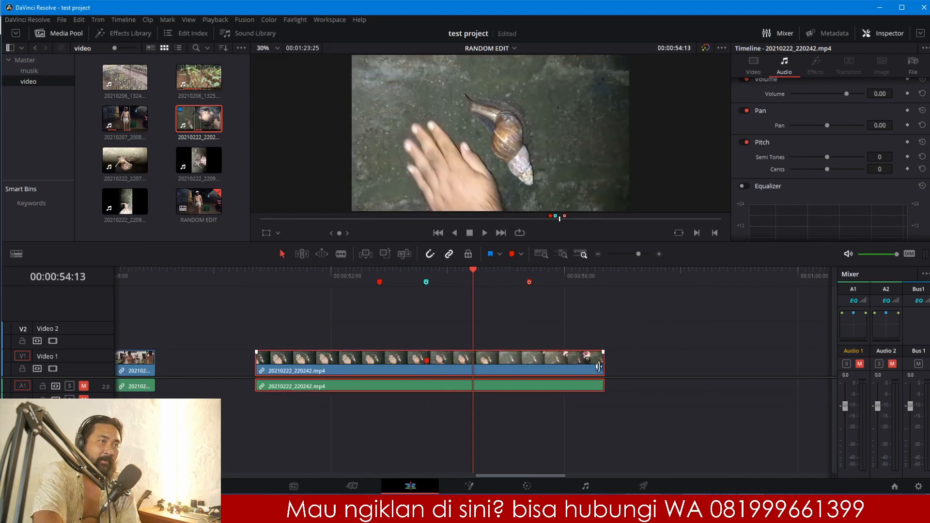
Step: Add the note KLIP BEKICOT to the blue flag on the 20210222_220242.mp4 clip and reopen the flag to check it
{"action": "double_click", "coordinate": [599, 371]}
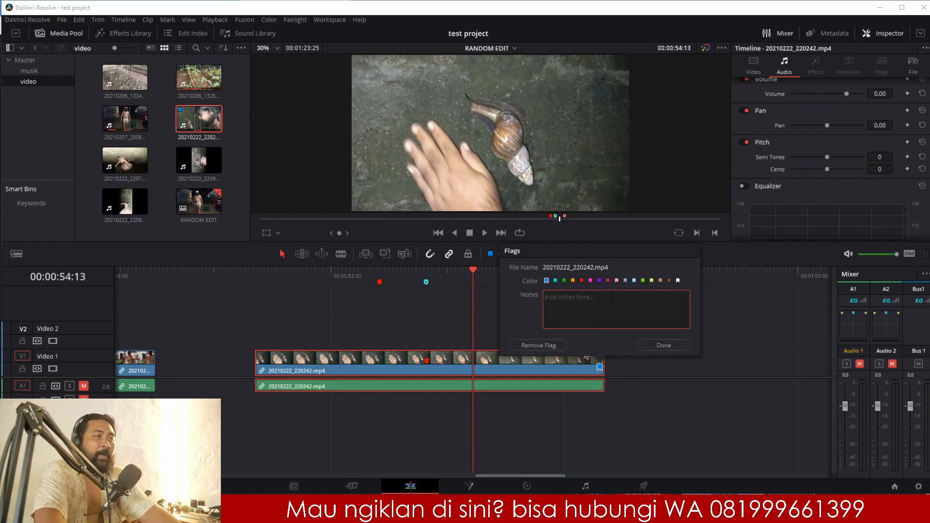
{"action": "type", "text": "KLIP B"}
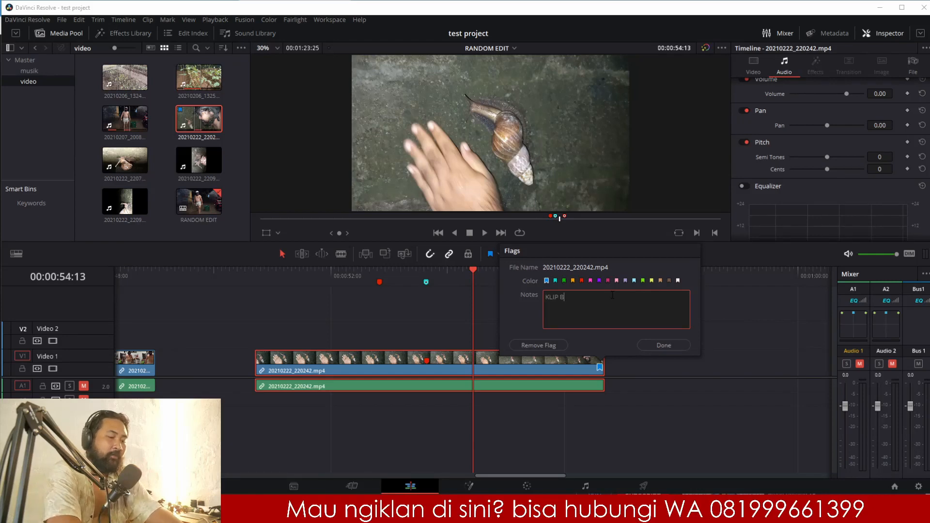
{"action": "type", "text": "EKICOT"}
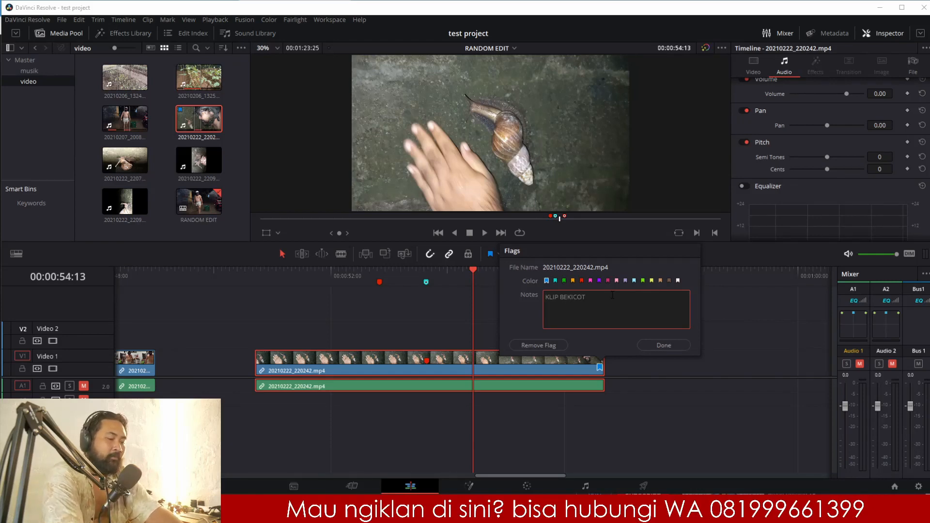
{"action": "key", "text": "Return"}
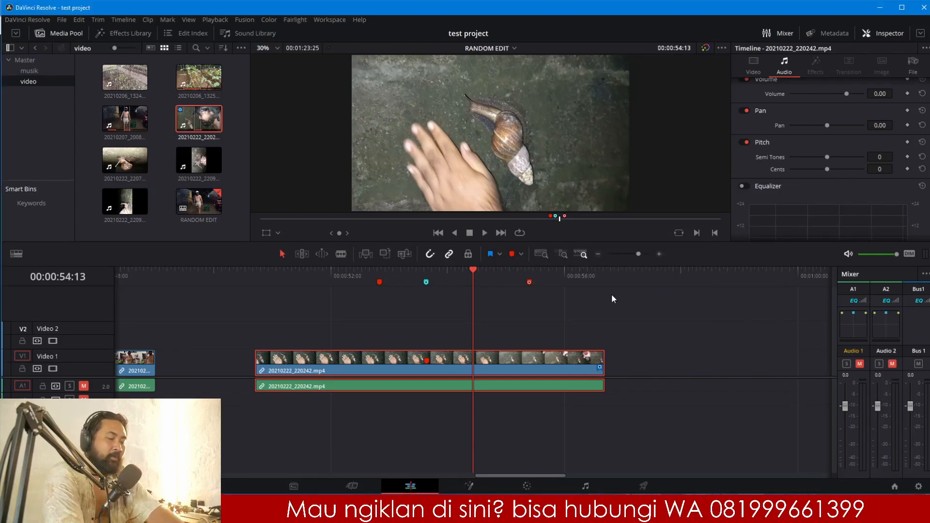
{"action": "double_click", "coordinate": [600, 369]}
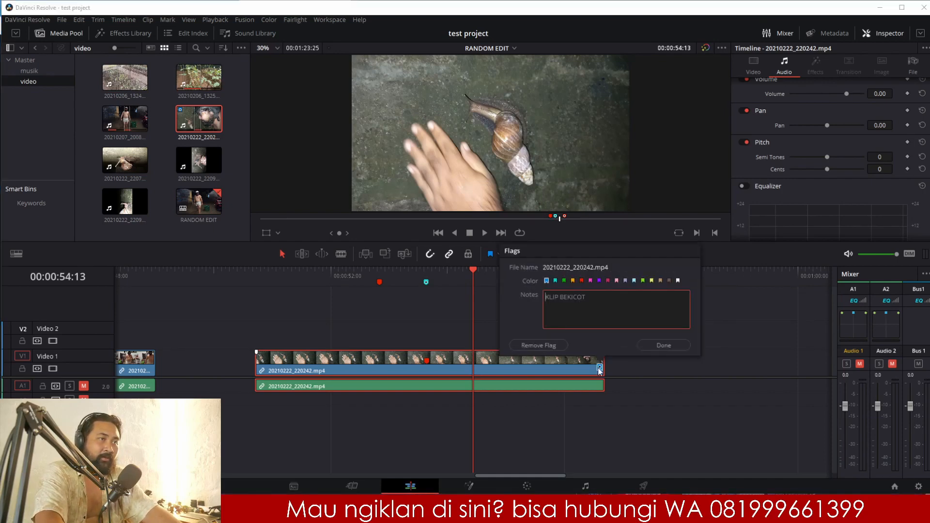
Step: Close the flag notes and add a pink flag to the 20210207_200807.mp4 clip before the gap
{"action": "left_click", "coordinate": [662, 346]}
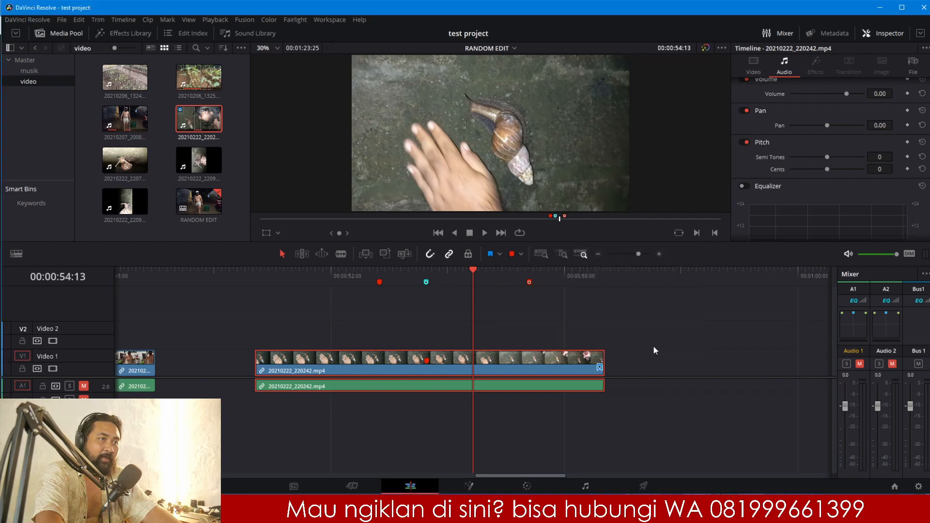
{"action": "left_click", "coordinate": [597, 254]}
{"action": "left_click", "coordinate": [273, 275]}
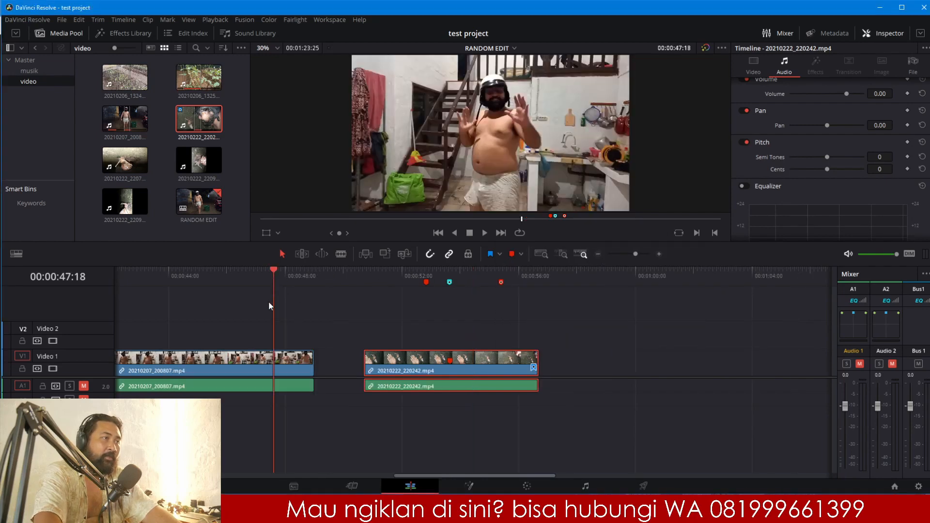
{"action": "left_click", "coordinate": [278, 357]}
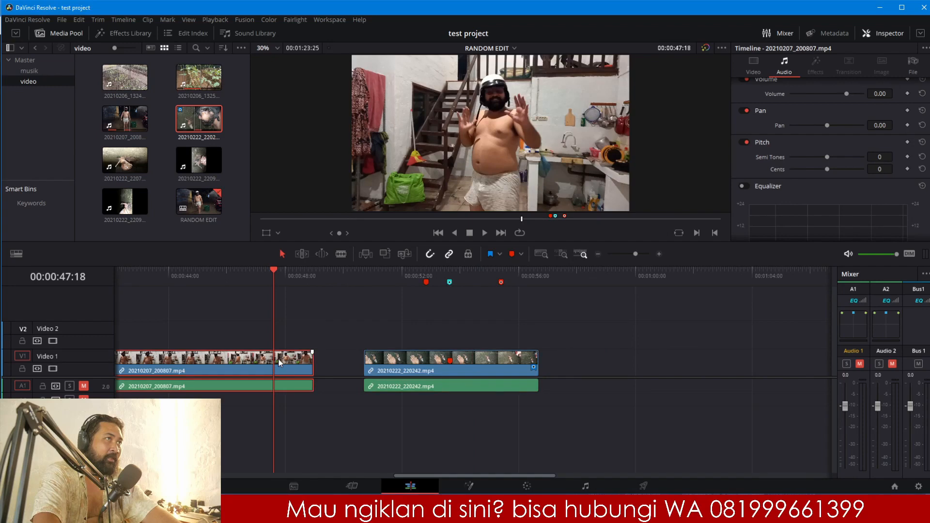
{"action": "left_click", "coordinate": [499, 255]}
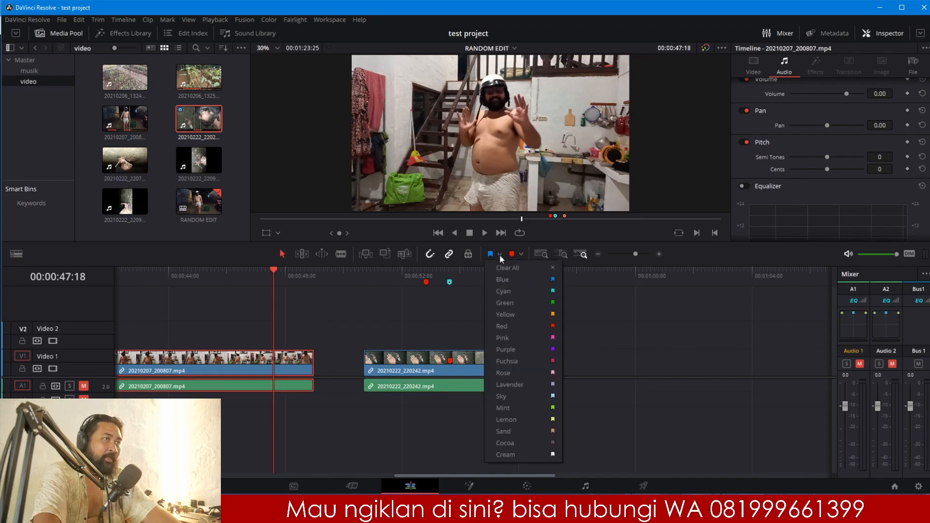
{"action": "left_click", "coordinate": [521, 339]}
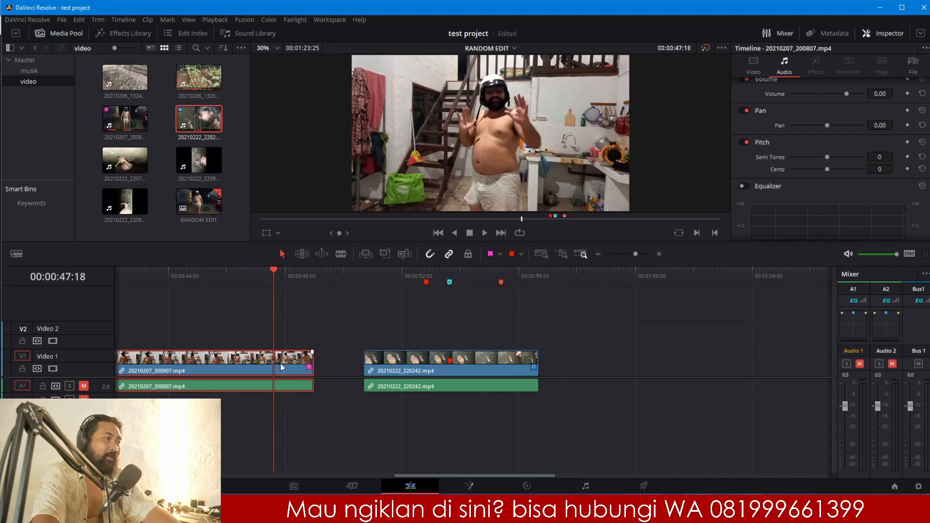
Step: Add the note BANJIR to the pink flag on the 20210207_200807.mp4 clip and deselect the clip
{"action": "left_click", "coordinate": [660, 254]}
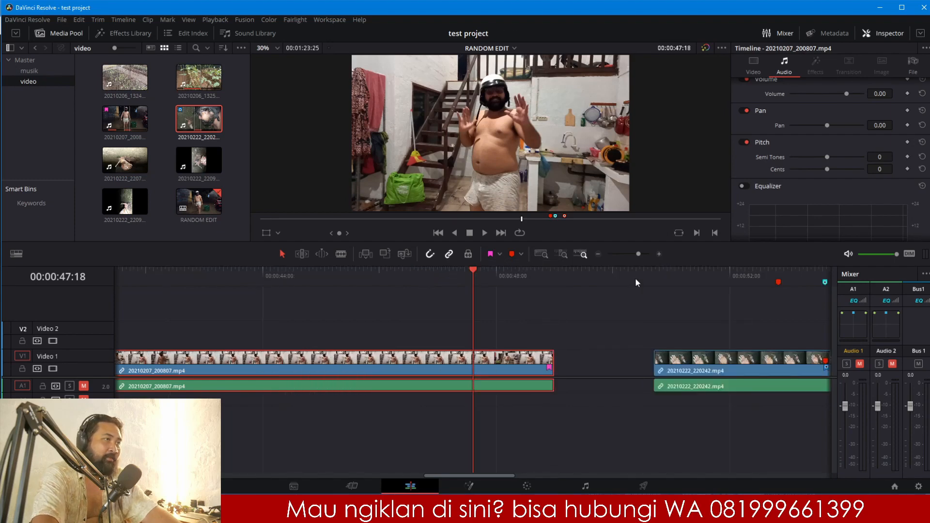
{"action": "double_click", "coordinate": [550, 368]}
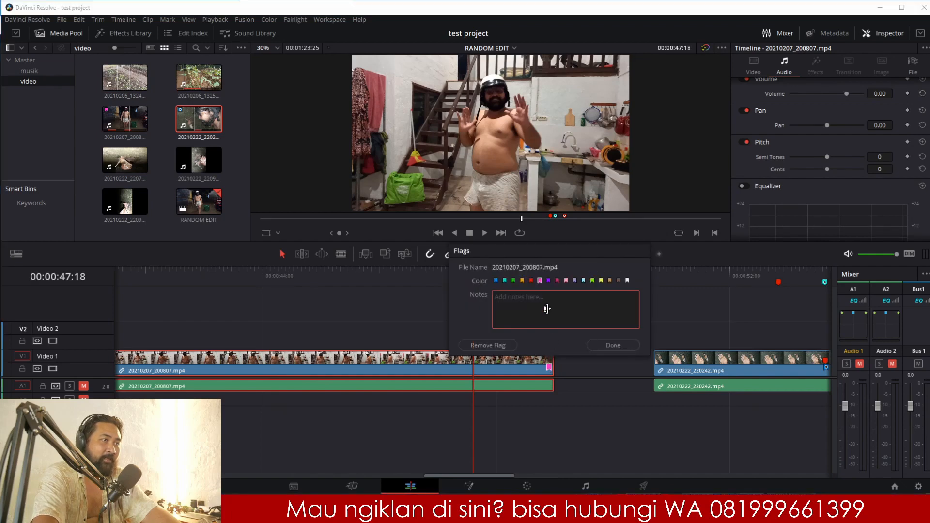
{"action": "type", "text": "BANJIR"}
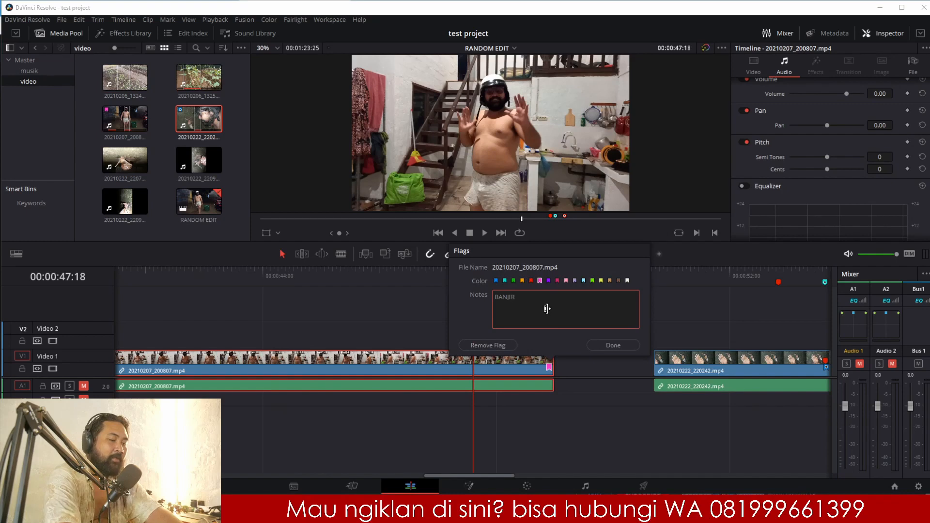
{"action": "key", "text": "Return"}
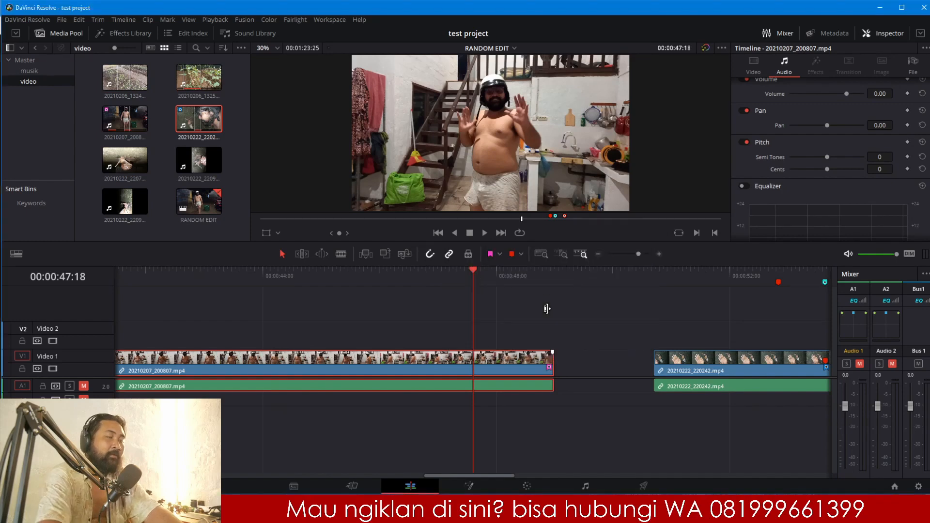
{"action": "left_click", "coordinate": [584, 371]}
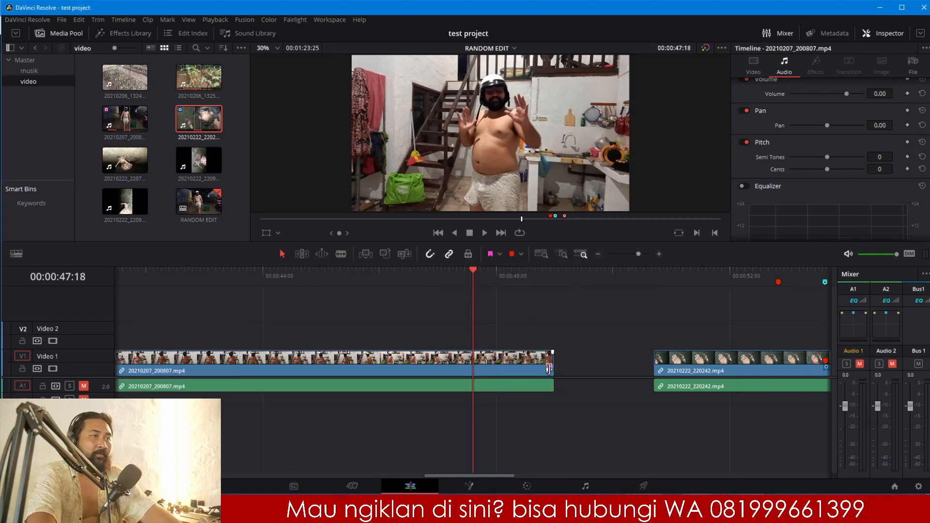
Step: Preview the end of the 20210207_200807.mp4 clip and park the playhead at 00:00:48:01
{"action": "left_click", "coordinate": [530, 285]}
{"action": "key", "text": "space"}
{"action": "left_click", "coordinate": [469, 283]}
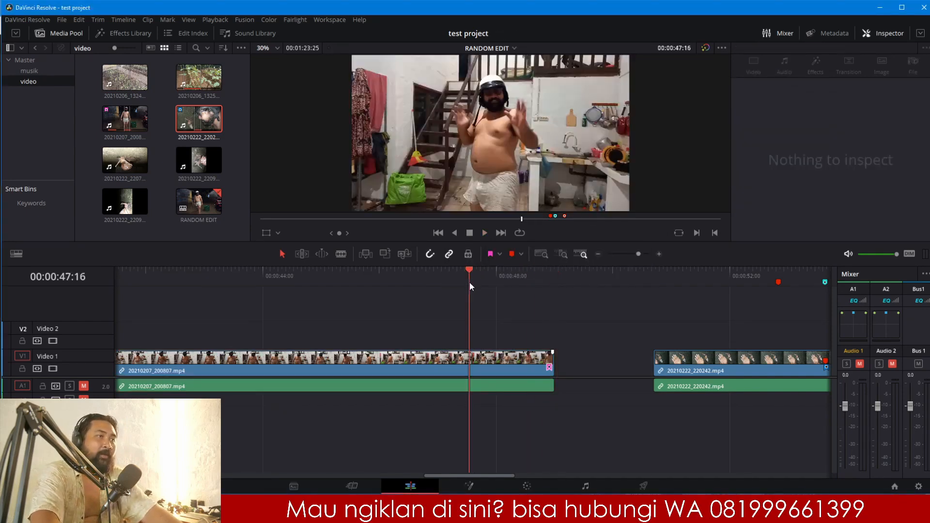
{"action": "left_click", "coordinate": [598, 254]}
{"action": "left_click", "coordinate": [597, 254]}
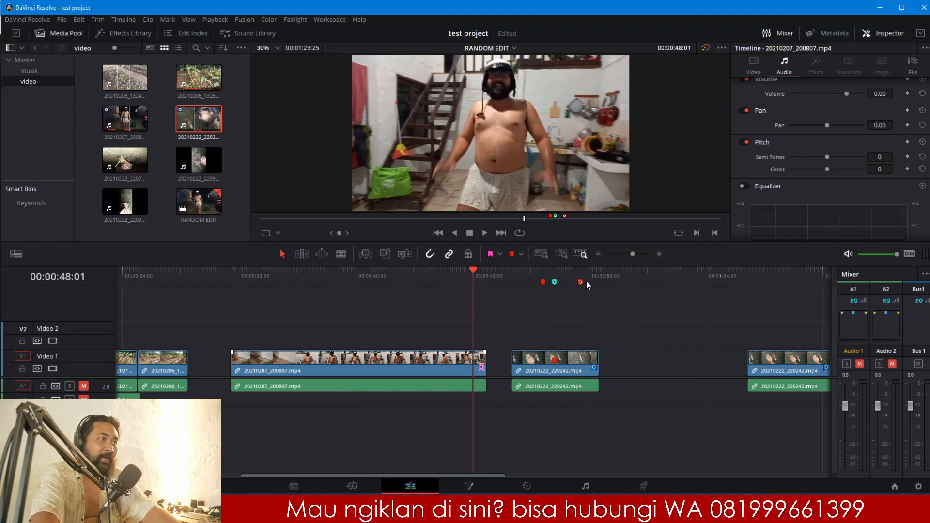
Step: Align the short 20210222_220242.mp4 clip's red marker with the timeline marker at 00:00:55:12, and shift the clip another 01:05 to start at the cyan marker
{"action": "mouse_move", "coordinate": [579, 283]}
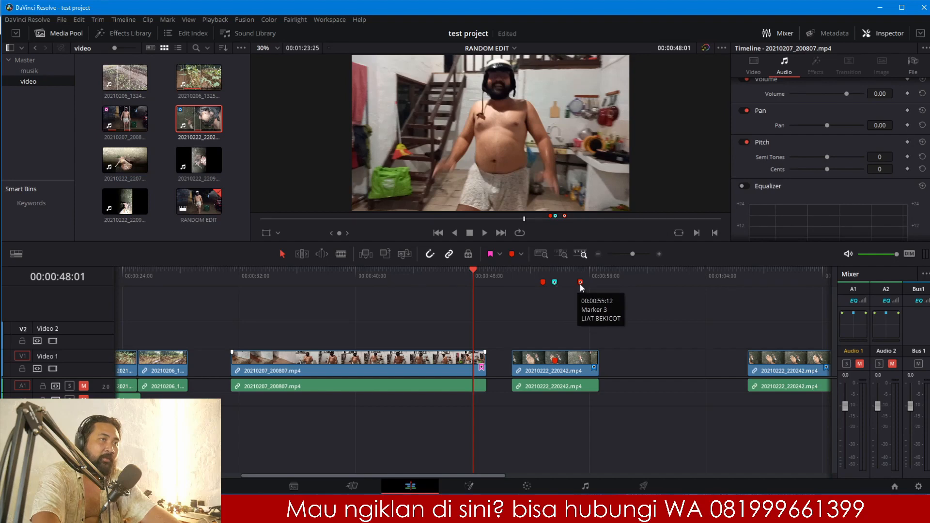
{"action": "mouse_move", "coordinate": [554, 365]}
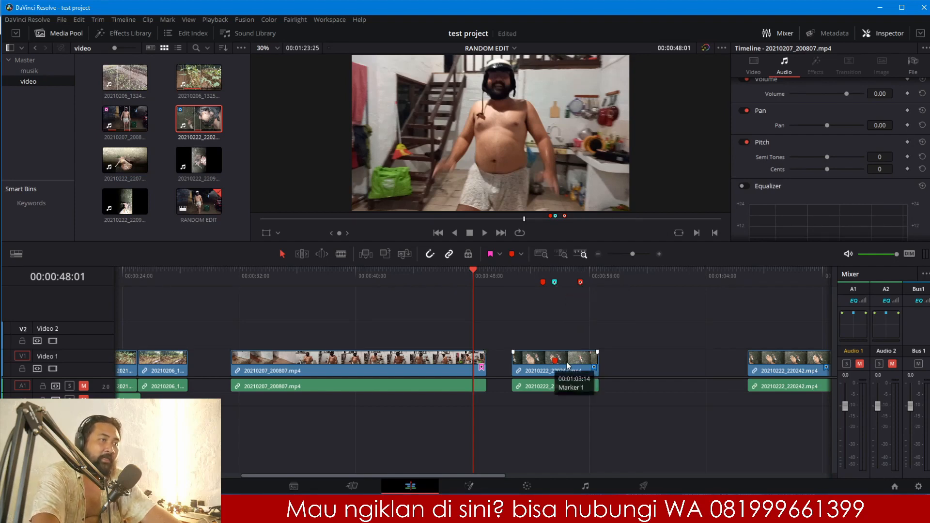
{"action": "mouse_move", "coordinate": [566, 361]}
{"action": "left_mouse_down"}
{"action": "mouse_move", "coordinate": [630, 372]}
{"action": "mouse_move", "coordinate": [568, 364]}
{"action": "left_mouse_up"}
{"action": "mouse_move", "coordinate": [624, 361]}
{"action": "left_click", "coordinate": [581, 273]}
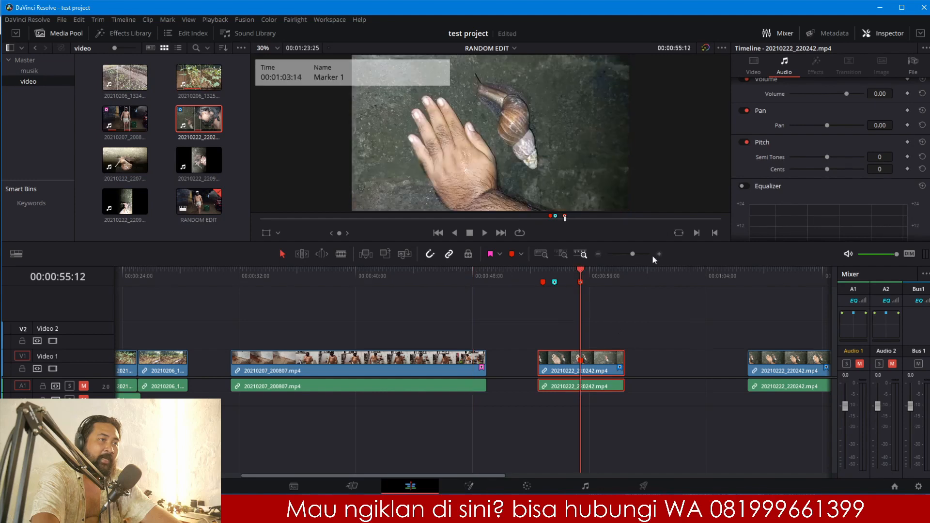
{"action": "left_click", "coordinate": [660, 254]}
{"action": "left_click_drag", "start_coordinate": [498, 361], "coordinate": [533, 360]}
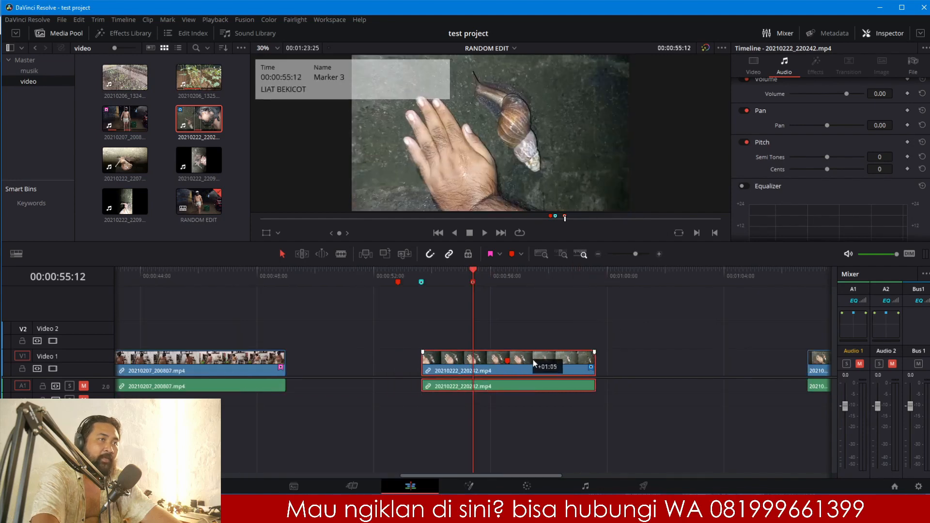
Step: Give the red clip marker on the short 20210222_220242.mp4 clip the note COLEK BEKICOT
{"action": "double_click", "coordinate": [507, 362]}
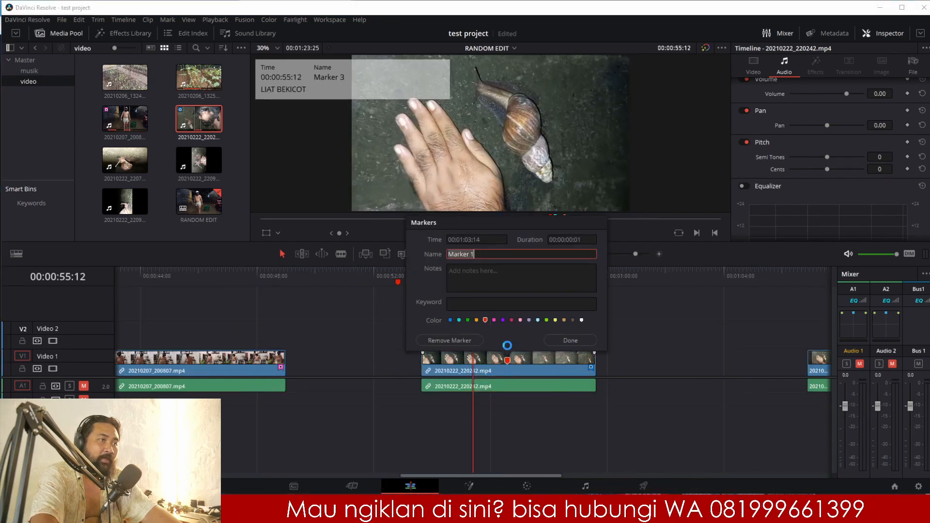
{"action": "left_click", "coordinate": [506, 281]}
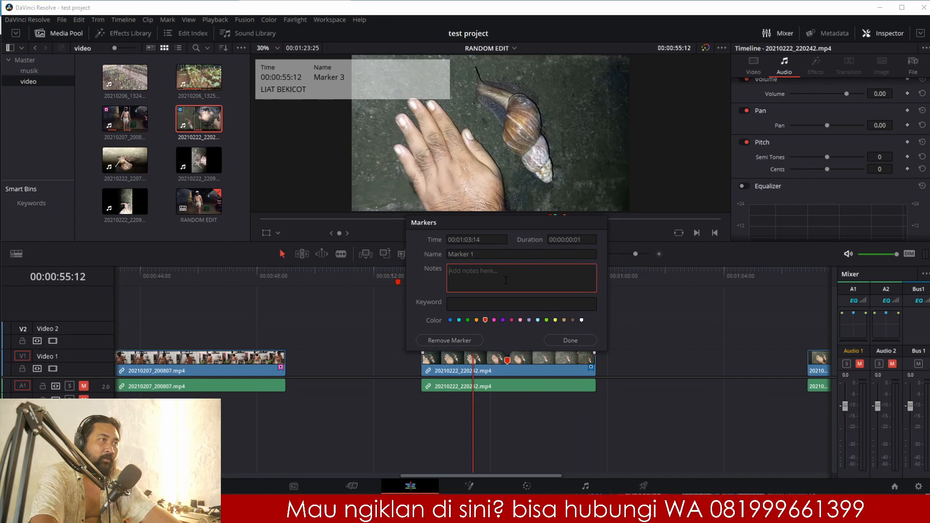
{"action": "type", "text": "COLEK"}
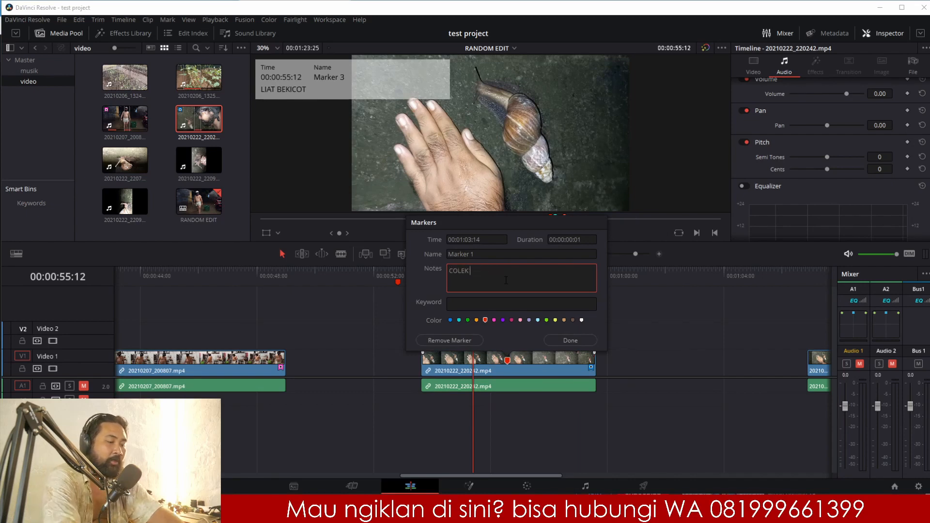
{"action": "type", "text": " BEKICOT"}
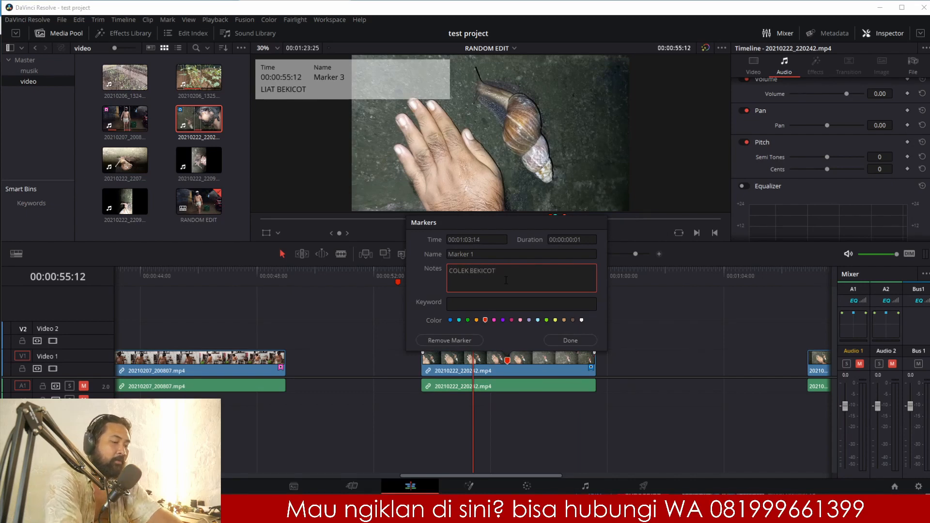
{"action": "key", "text": "Return"}
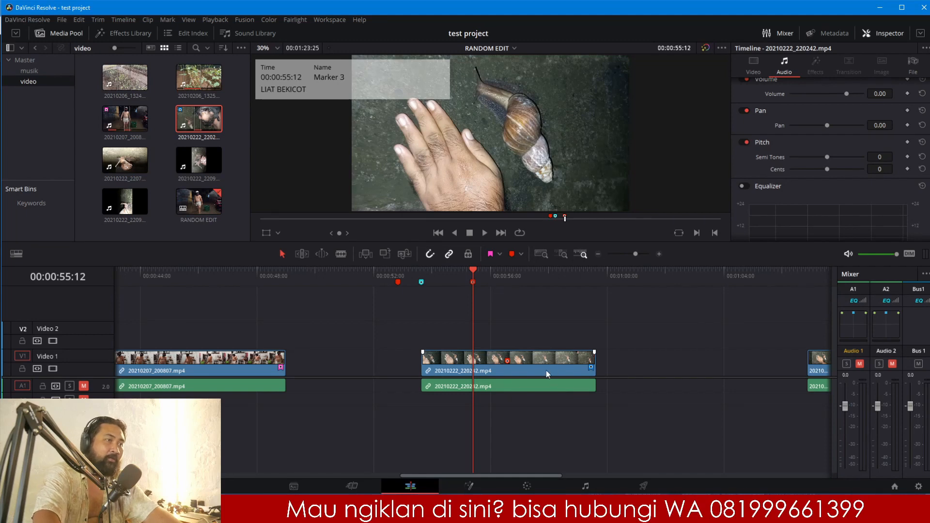
Step: Play the short 20210222_220242.mp4 clip from 00:00:56:03 and scrub the playhead back to 00:00:53:29
{"action": "left_click", "coordinate": [494, 278]}
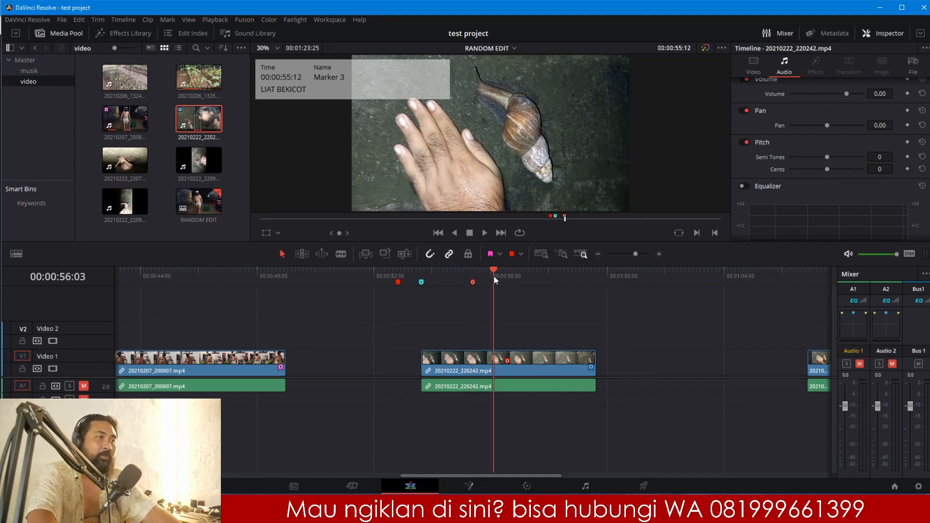
{"action": "key", "text": "space"}
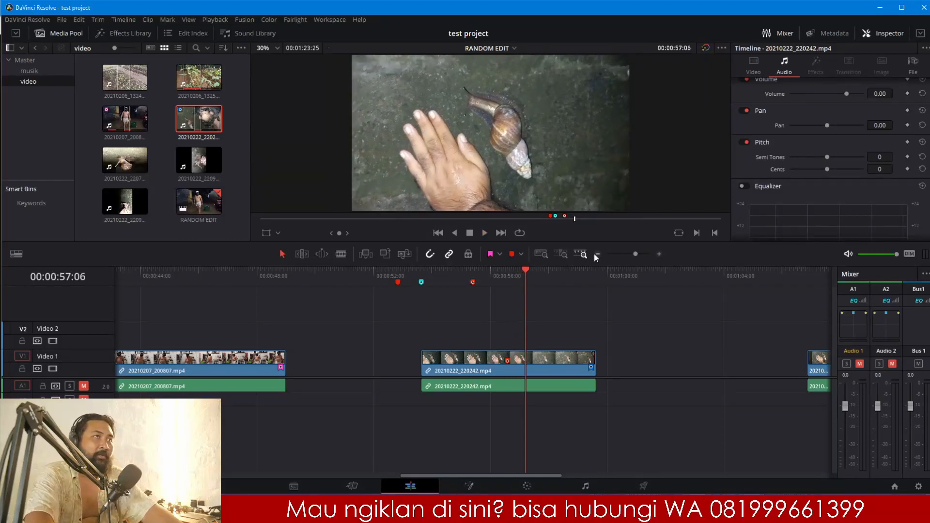
{"action": "left_click", "coordinate": [597, 254]}
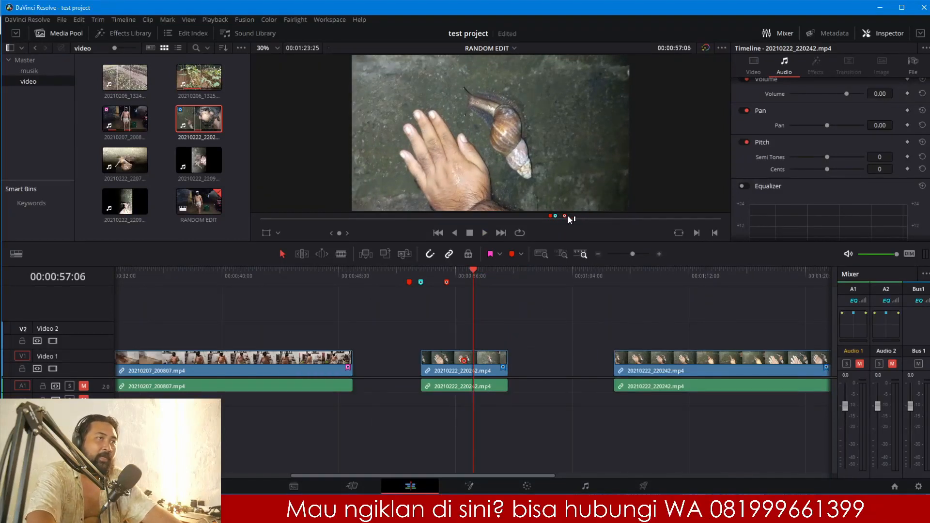
{"action": "mouse_move", "coordinate": [471, 218]}
{"action": "left_mouse_down"}
{"action": "mouse_move", "coordinate": [606, 220]}
{"action": "mouse_move", "coordinate": [547, 219]}
{"action": "left_mouse_up"}
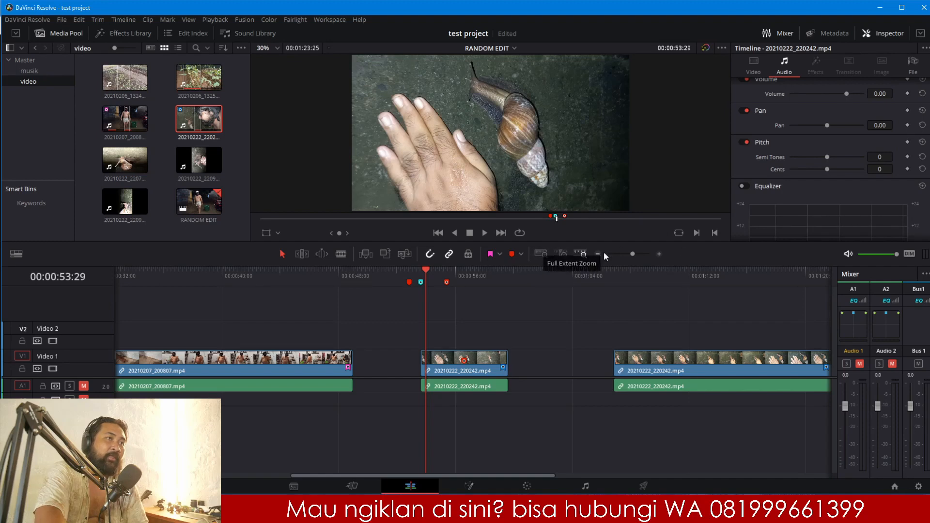
Step: View the timeline with Full Extent Zoom and at several custom zoom levels, scrubbing the playhead to 00:00:54:01
{"action": "left_click", "coordinate": [546, 254]}
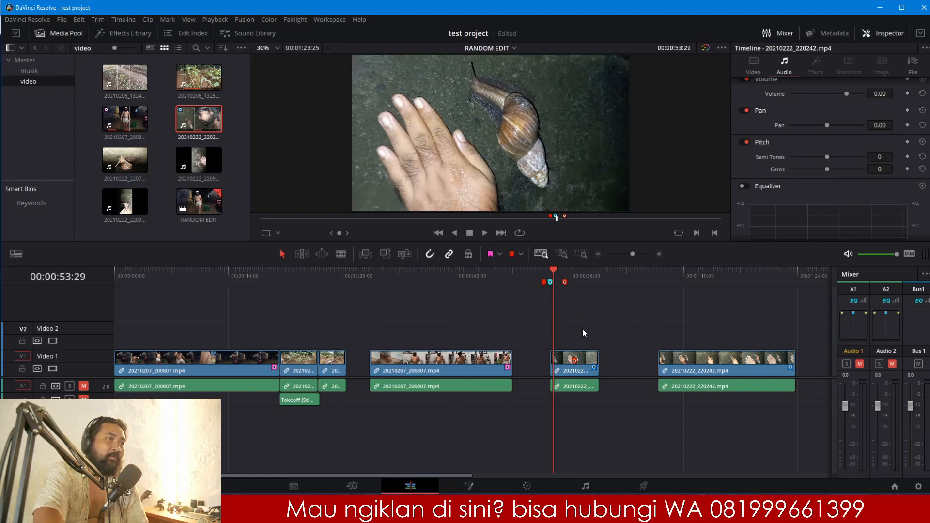
{"action": "left_click_drag", "start_coordinate": [636, 254], "coordinate": [649, 254]}
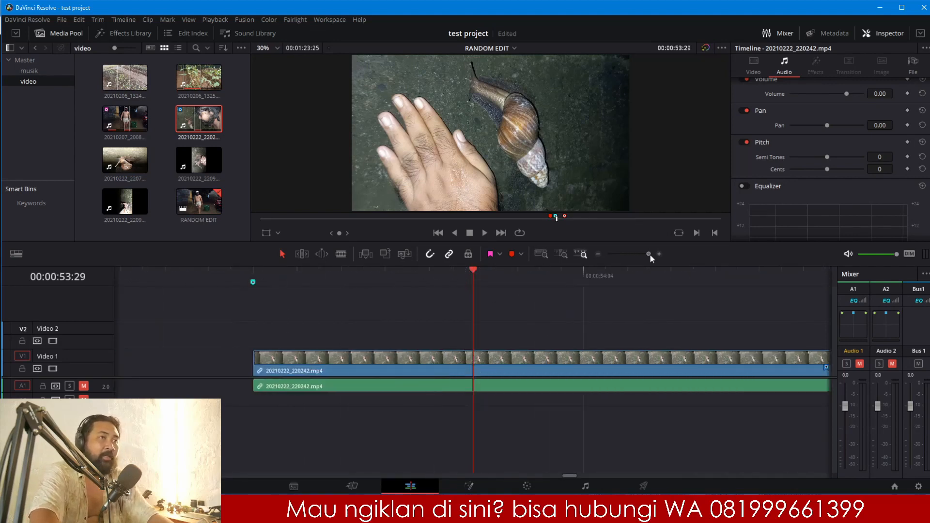
{"action": "left_click_drag", "start_coordinate": [443, 284], "coordinate": [547, 281]}
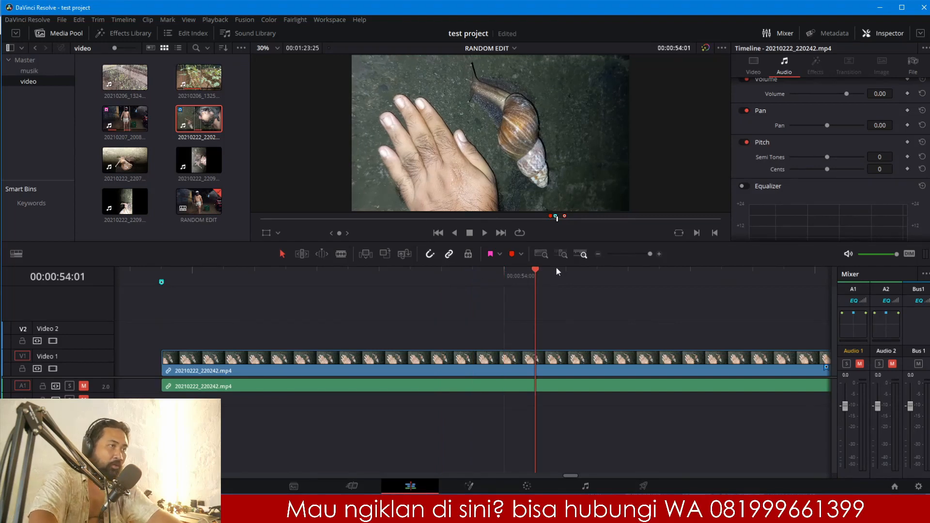
{"action": "left_click", "coordinate": [598, 254]}
{"action": "left_click", "coordinate": [597, 255]}
{"action": "left_click", "coordinate": [597, 254]}
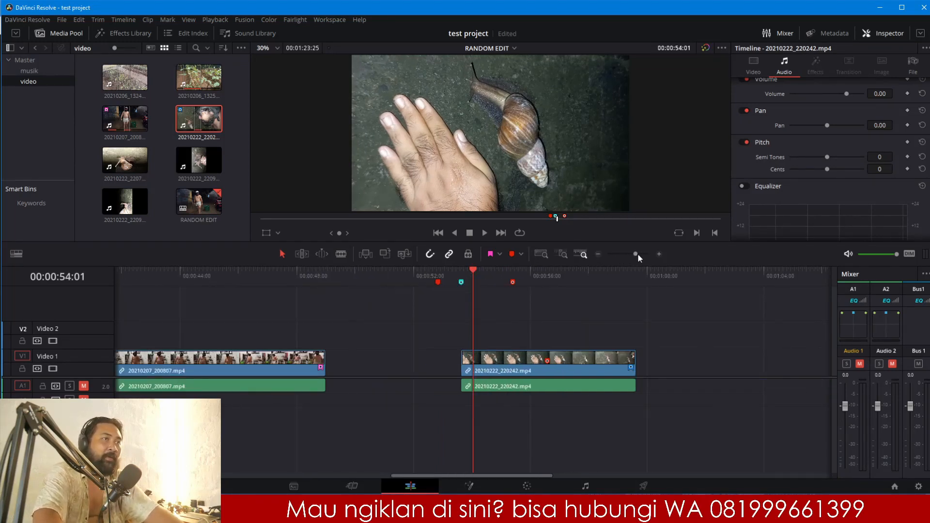
{"action": "mouse_move", "coordinate": [638, 254]}
{"action": "left_mouse_down"}
{"action": "mouse_move", "coordinate": [601, 253]}
{"action": "mouse_move", "coordinate": [653, 254]}
{"action": "left_mouse_up"}
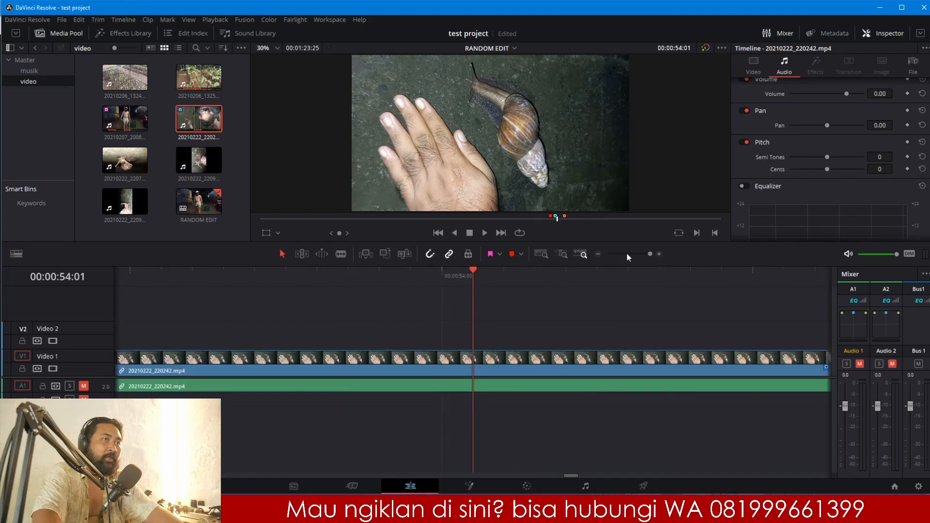
Step: Compare Full Extent, Detail and Custom Zoom around the playhead, scrub to 00:00:54:18, and finish with the whole timeline in view
{"action": "left_click", "coordinate": [544, 253]}
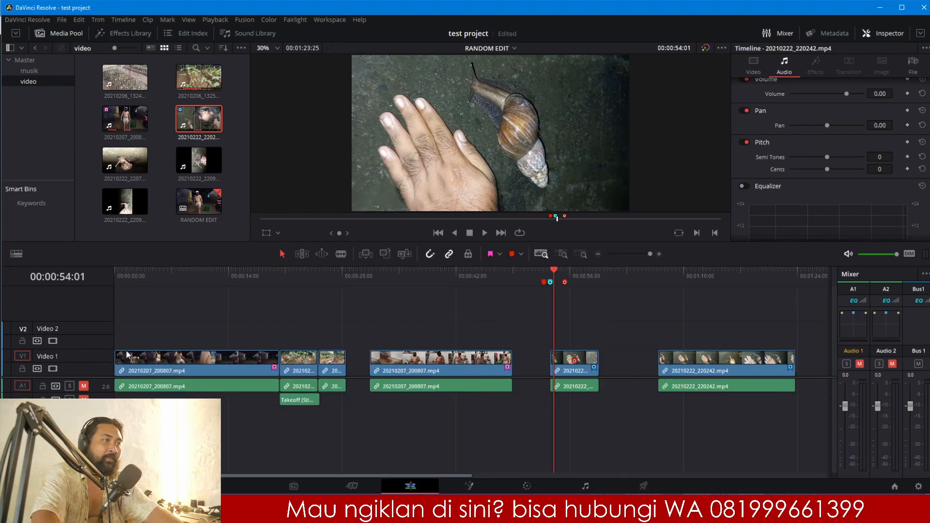
{"action": "left_click", "coordinate": [561, 254]}
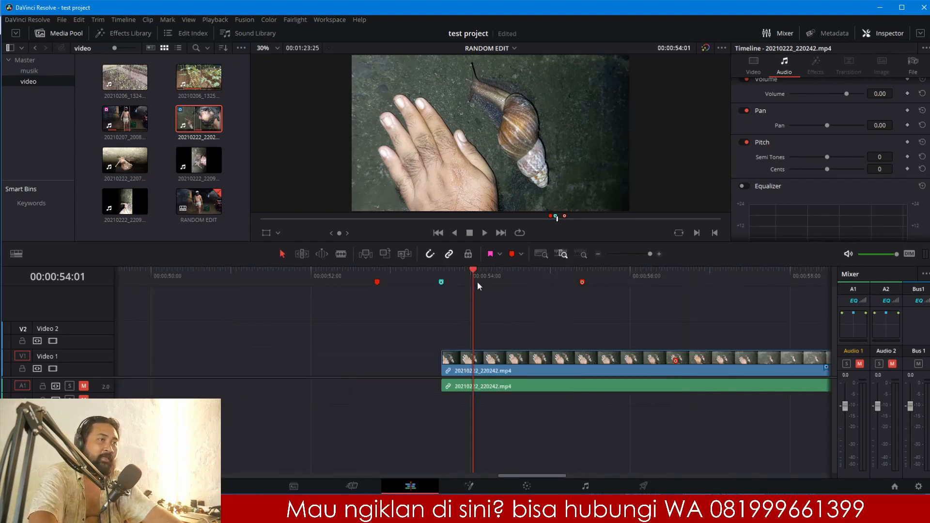
{"action": "left_click_drag", "start_coordinate": [476, 281], "coordinate": [519, 285]}
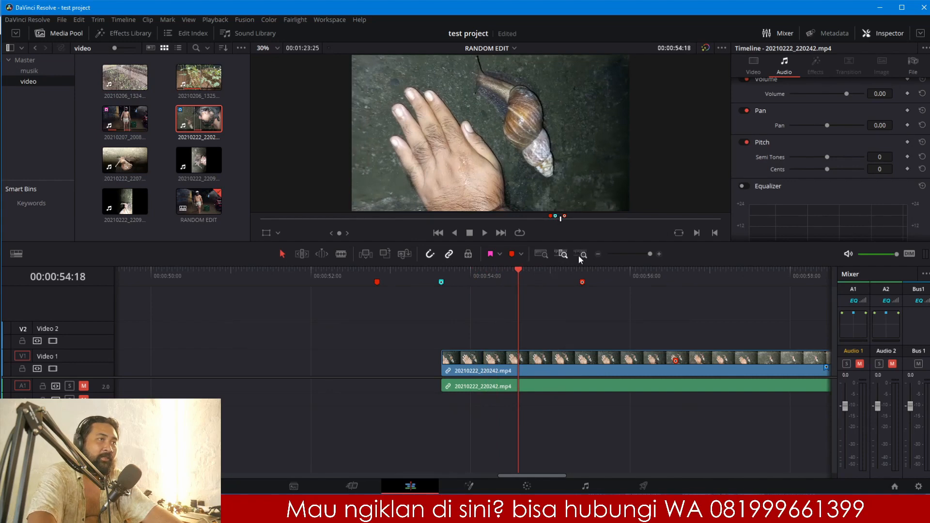
{"action": "left_click", "coordinate": [580, 254]}
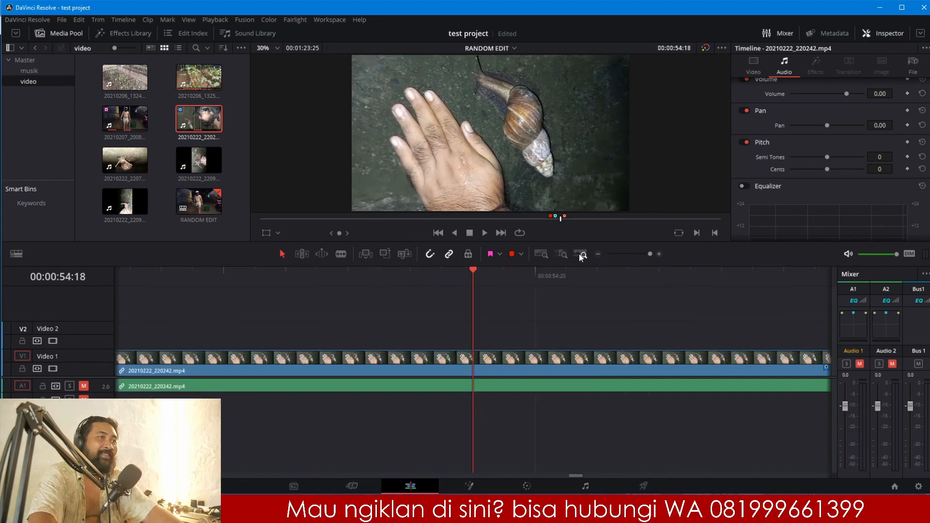
{"action": "left_click", "coordinate": [541, 253]}
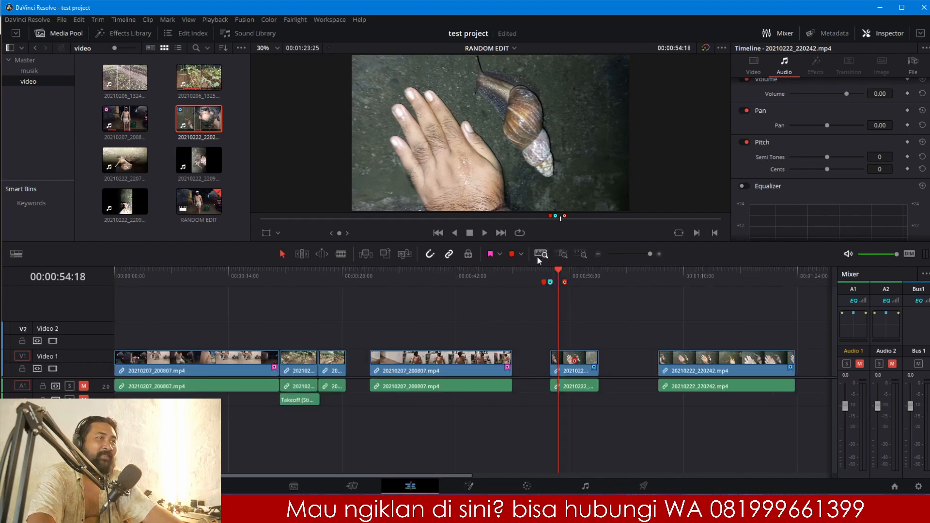
Step: Compare Custom Zoom levels, Detail Zoom and Full Extent Zoom around the playhead, dismissing the Opera pop-up and finishing with the whole timeline in view
{"action": "mouse_move", "coordinate": [650, 254]}
{"action": "left_mouse_down"}
{"action": "mouse_move", "coordinate": [621, 255]}
{"action": "mouse_move", "coordinate": [639, 255]}
{"action": "left_mouse_up"}
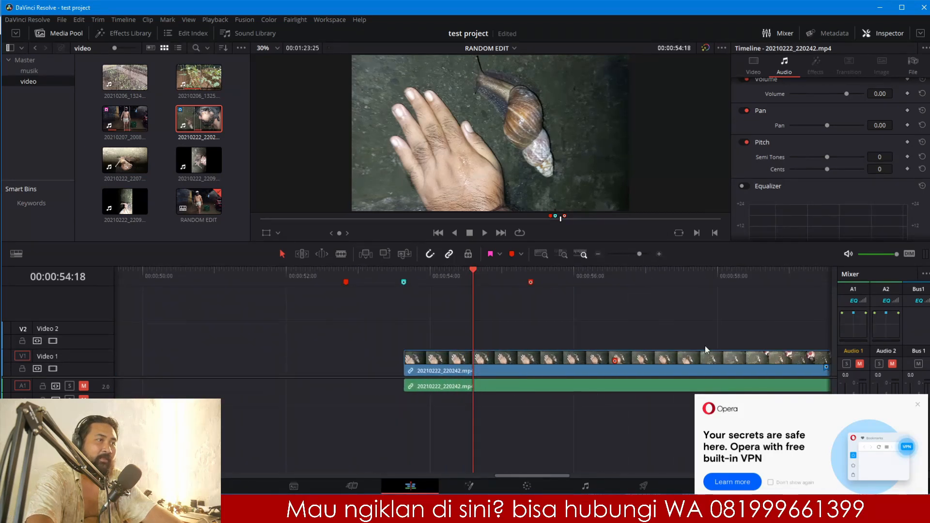
{"action": "left_click", "coordinate": [915, 401]}
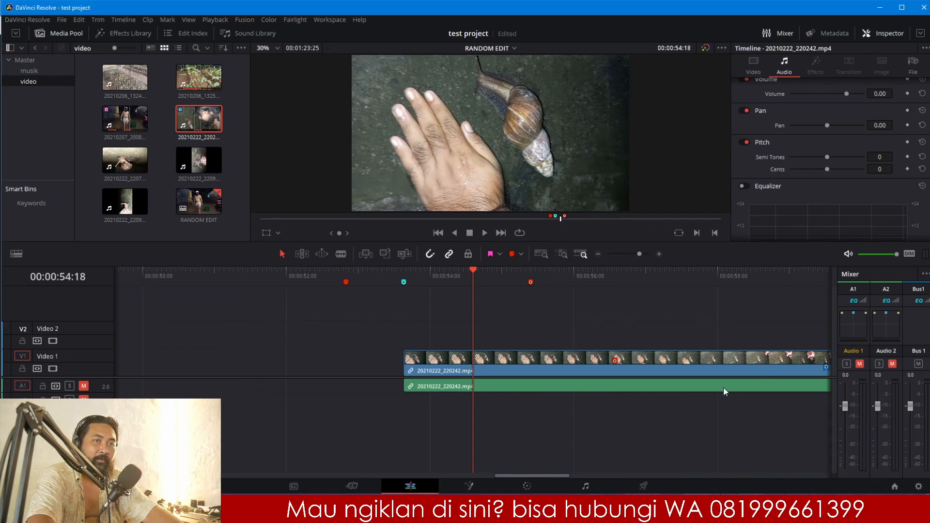
{"action": "mouse_move", "coordinate": [620, 255]}
{"action": "left_mouse_down"}
{"action": "mouse_move", "coordinate": [642, 255]}
{"action": "mouse_move", "coordinate": [622, 254]}
{"action": "left_mouse_up"}
{"action": "left_click", "coordinate": [565, 254]}
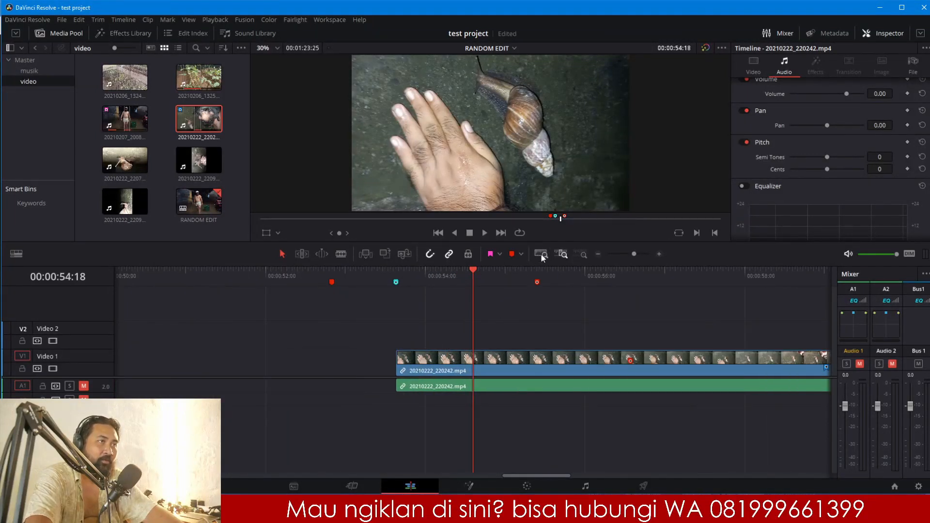
{"action": "left_click", "coordinate": [542, 254]}
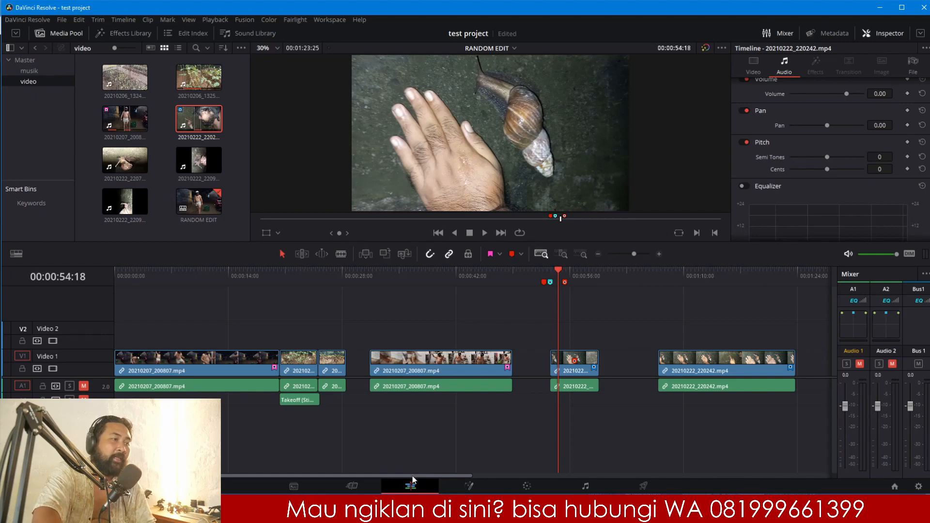
Step: Examine the clip commands available for the last 20210222_220242.mp4 clip on Video 1 without applying any of them
{"action": "left_click_drag", "start_coordinate": [411, 477], "coordinate": [488, 476]}
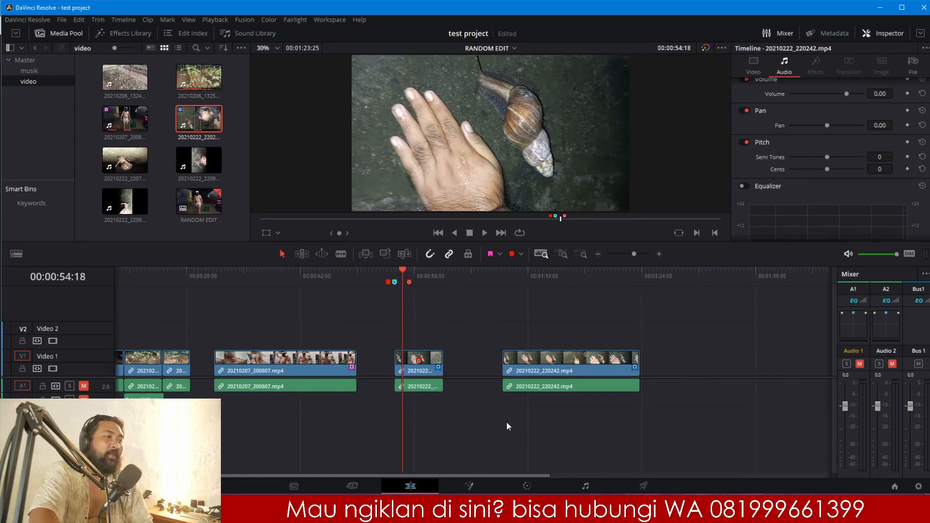
{"action": "right_click", "coordinate": [581, 360]}
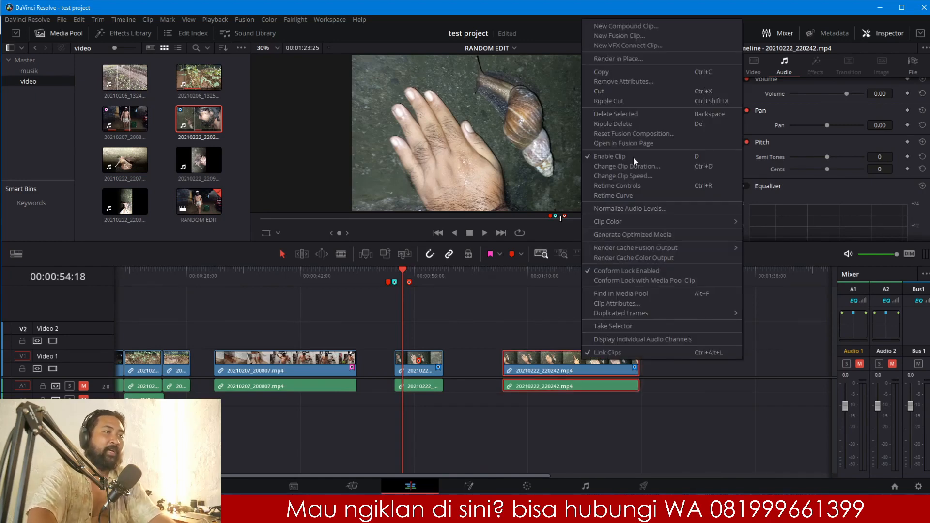
{"action": "left_click", "coordinate": [534, 345]}
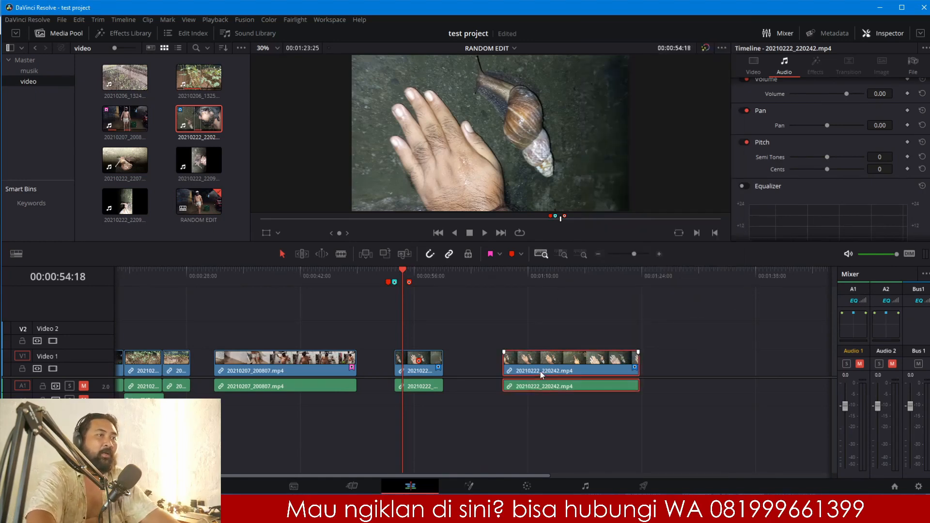
{"action": "right_click", "coordinate": [539, 371]}
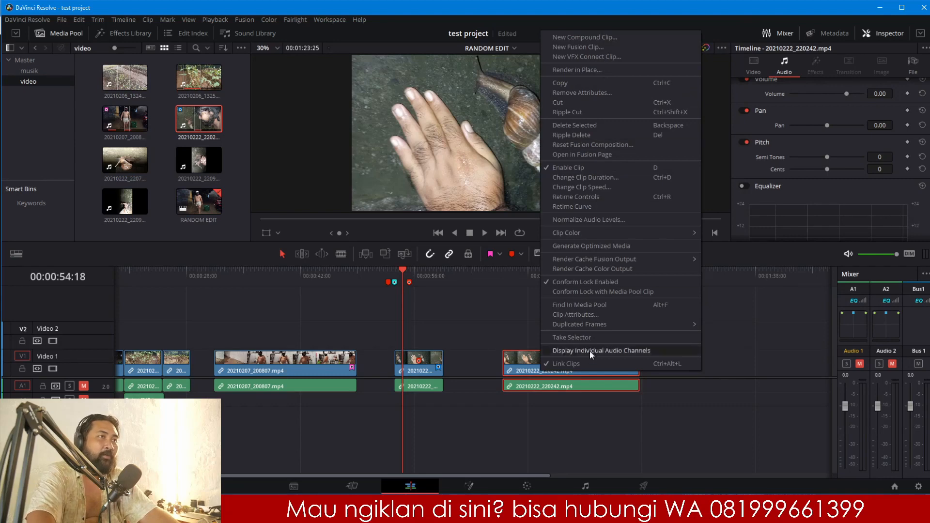
{"action": "left_click", "coordinate": [500, 327]}
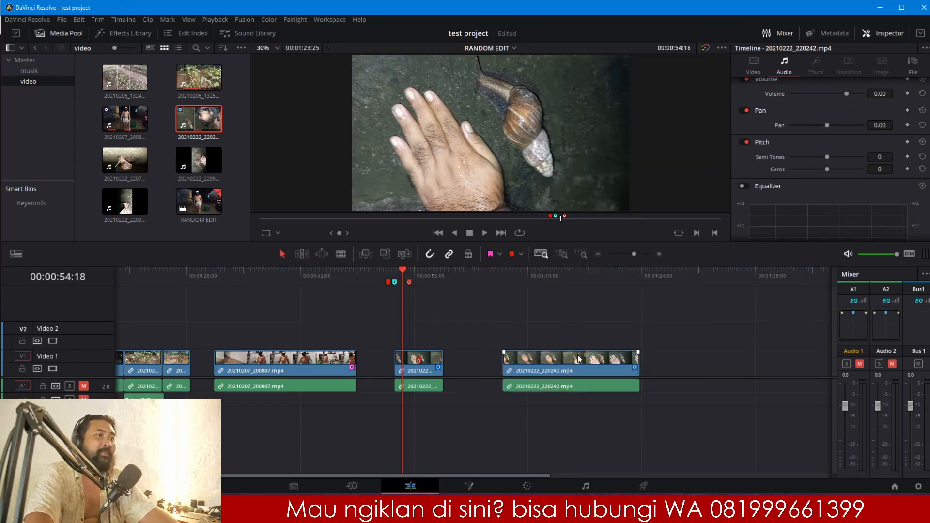
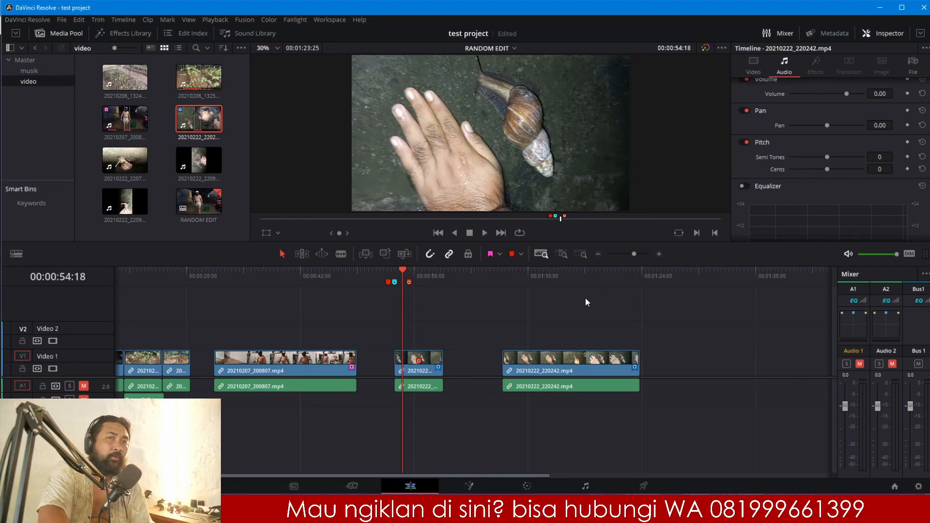
Step: Move the last 20210222_220242.mp4 clip earlier on Video 1 so that it ends at 00:01:19:18
{"action": "left_click", "coordinate": [564, 367]}
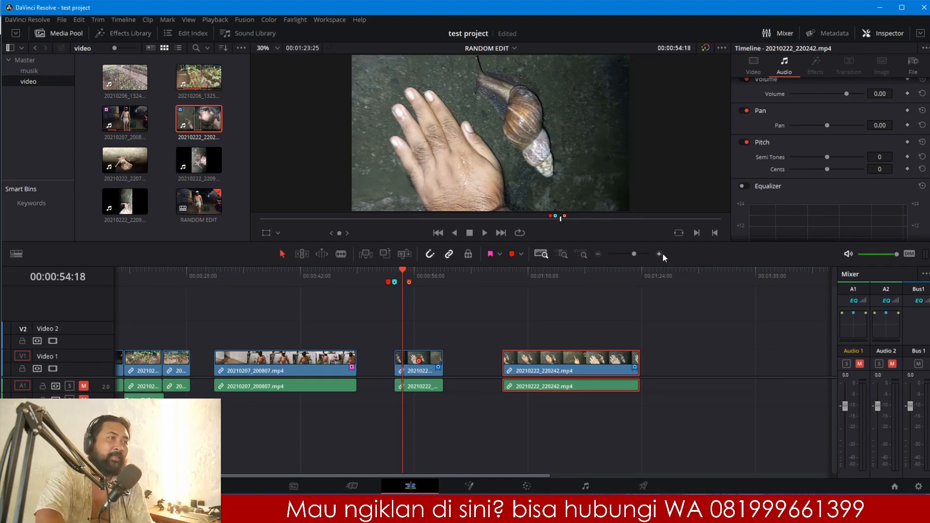
{"action": "left_click_drag", "start_coordinate": [556, 361], "coordinate": [521, 361]}
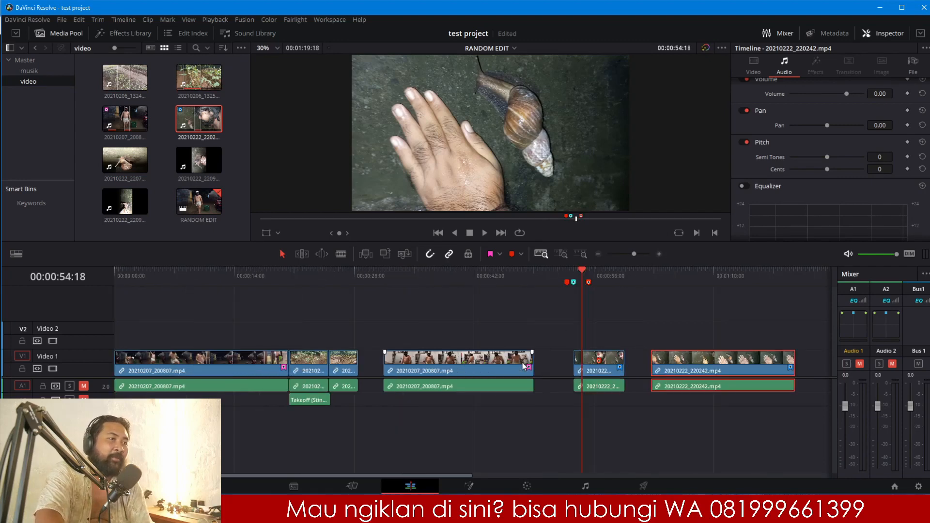
{"action": "left_click_drag", "start_coordinate": [410, 477], "coordinate": [517, 472]}
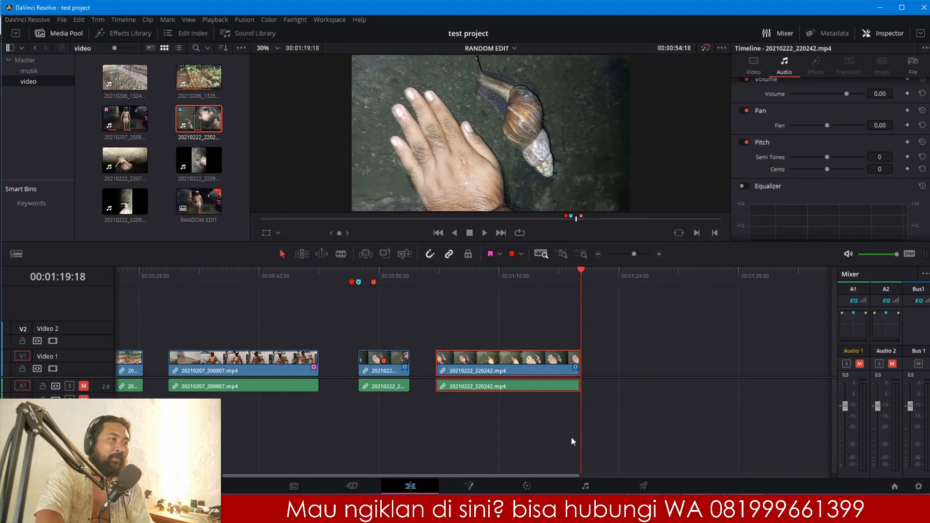
Step: Set the last 20210222_220242.mp4 clip to 50% speed with Change Clip Speed, maintaining keyframe timing and pitch correction
{"action": "right_click", "coordinate": [541, 361]}
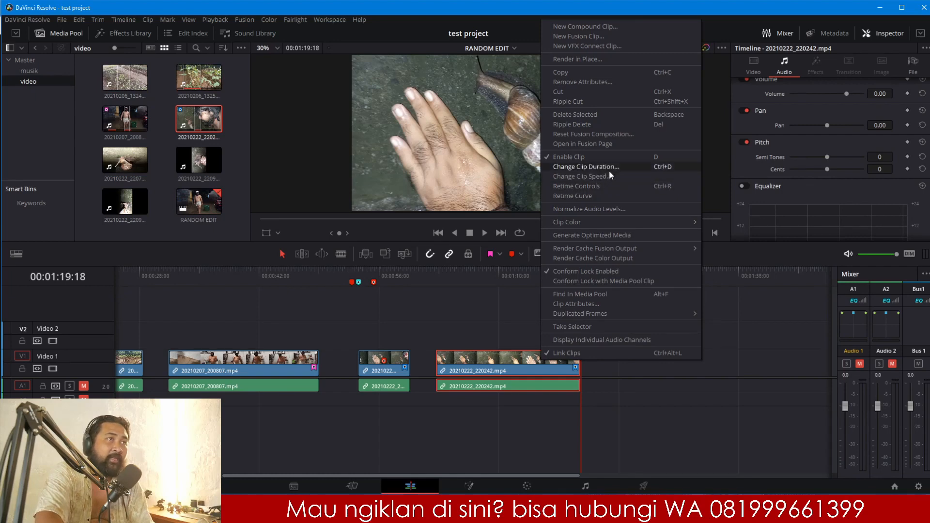
{"action": "left_click", "coordinate": [508, 323]}
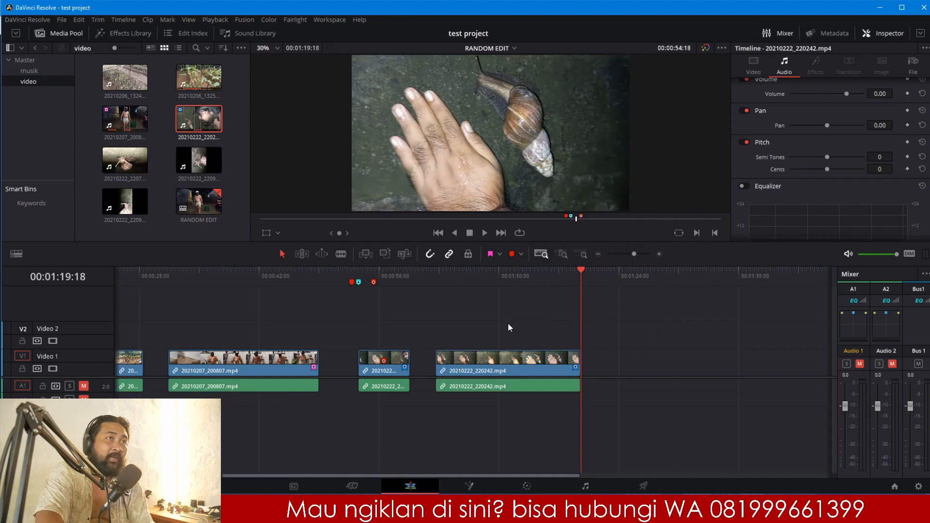
{"action": "left_click", "coordinate": [521, 366]}
{"action": "right_click", "coordinate": [520, 366]}
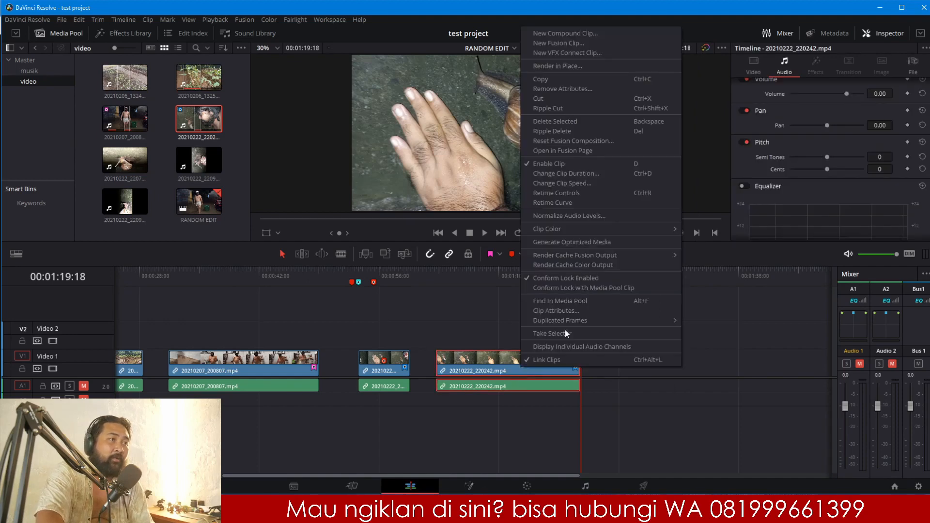
{"action": "left_click", "coordinate": [575, 185]}
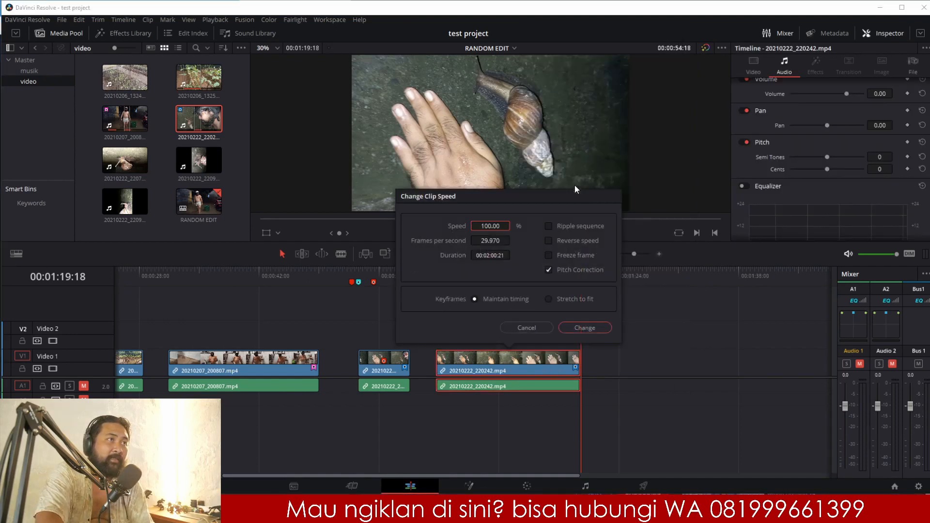
{"action": "left_click", "coordinate": [500, 226]}
{"action": "type", "text": "50"}
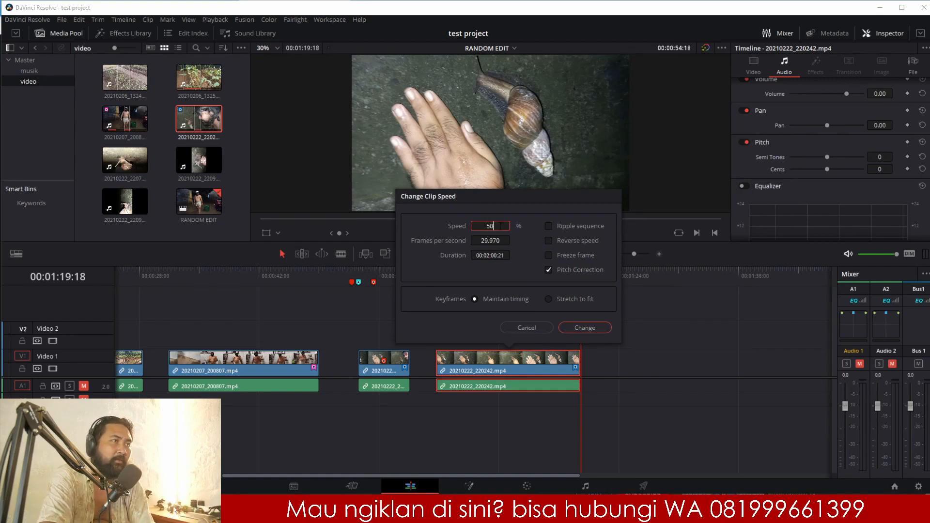
{"action": "left_click", "coordinate": [585, 328]}
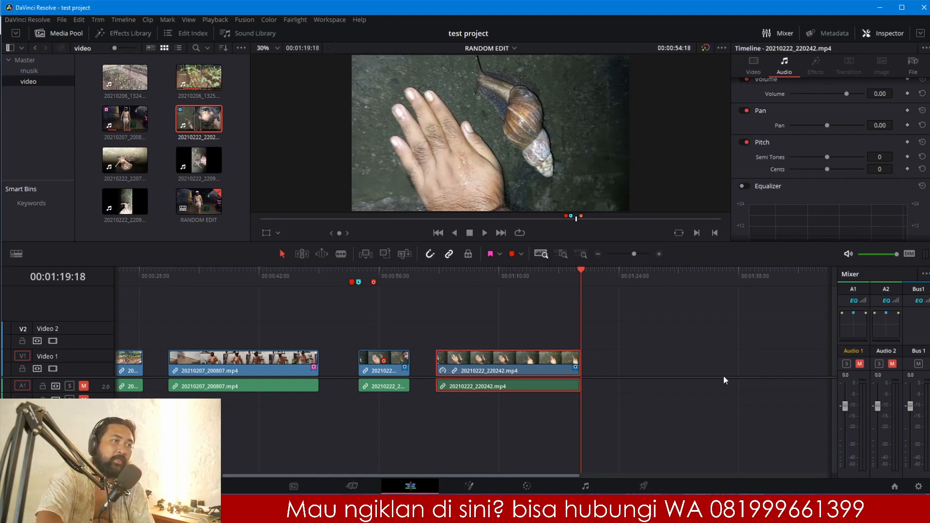
Step: Play the slowed last clip from 00:01:06:15 to 00:01:07:29, and undo its speed change
{"action": "left_click", "coordinate": [469, 279]}
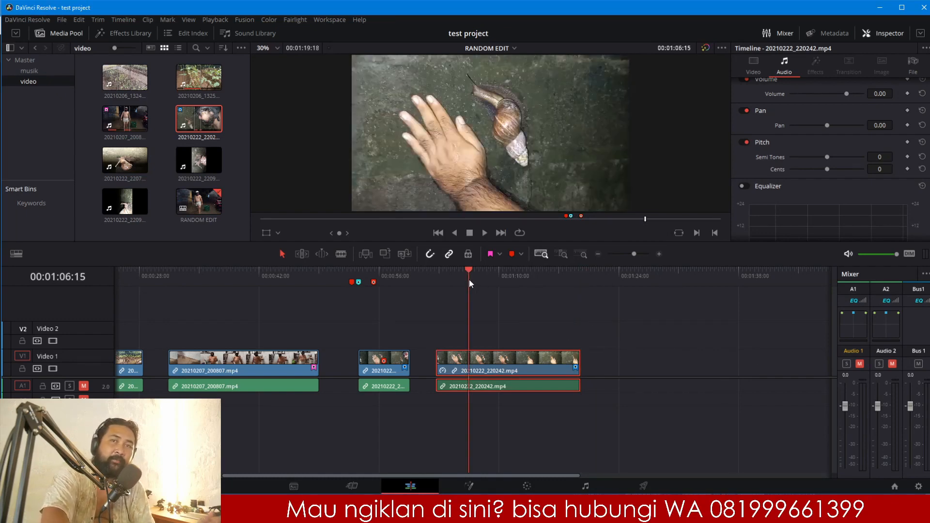
{"action": "key", "text": "space"}
{"action": "key", "text": "space"}
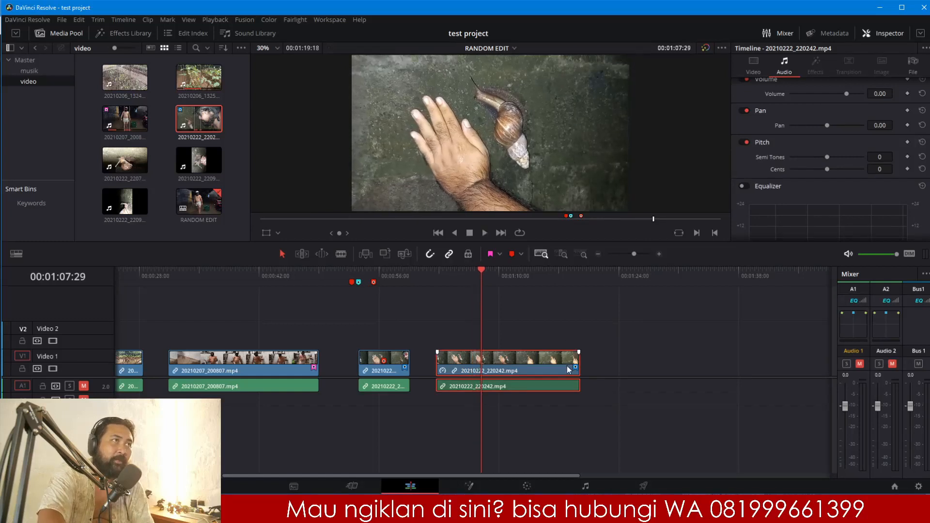
{"action": "key", "text": "ctrl+z"}
{"action": "right_click", "coordinate": [549, 363]}
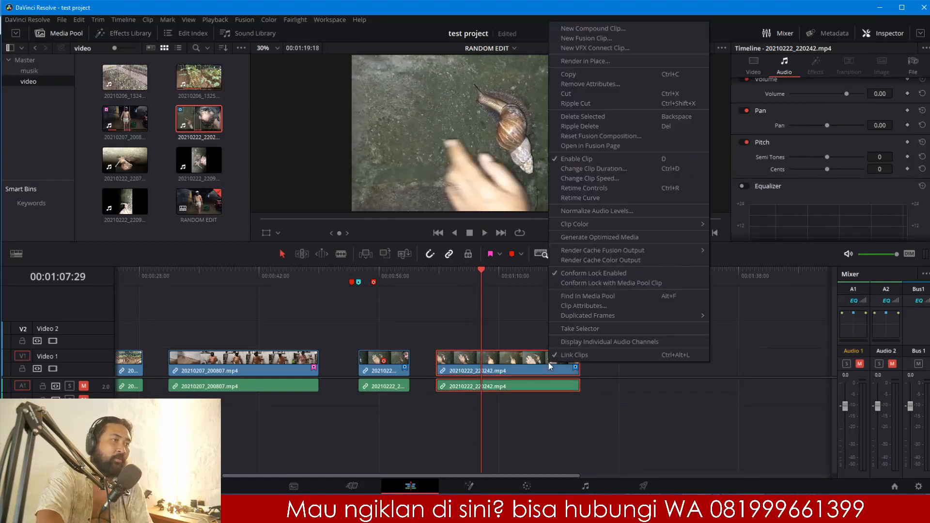
{"action": "left_click", "coordinate": [606, 178]}
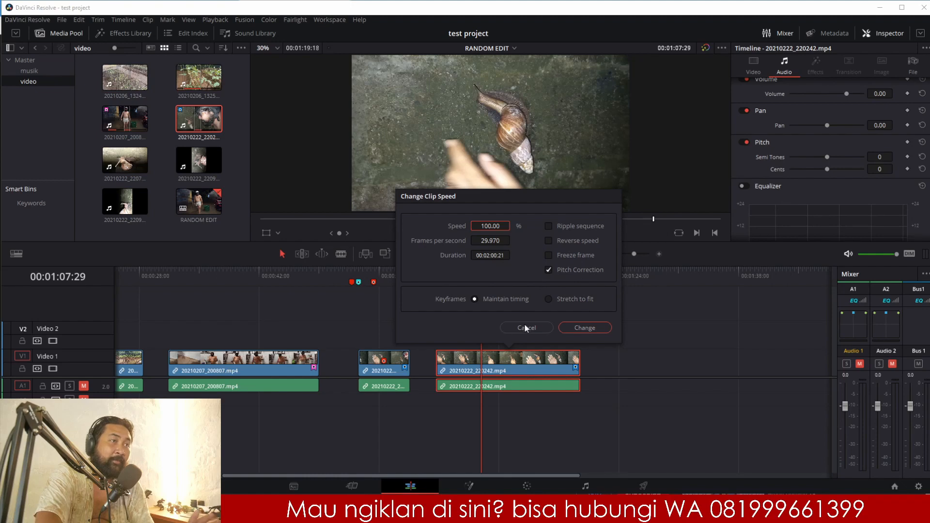
{"action": "left_click", "coordinate": [542, 330]}
Step: Show the Retime Controls on the last 20210222_220242.mp4 clip and change its speed to 50%
{"action": "right_click", "coordinate": [533, 364]}
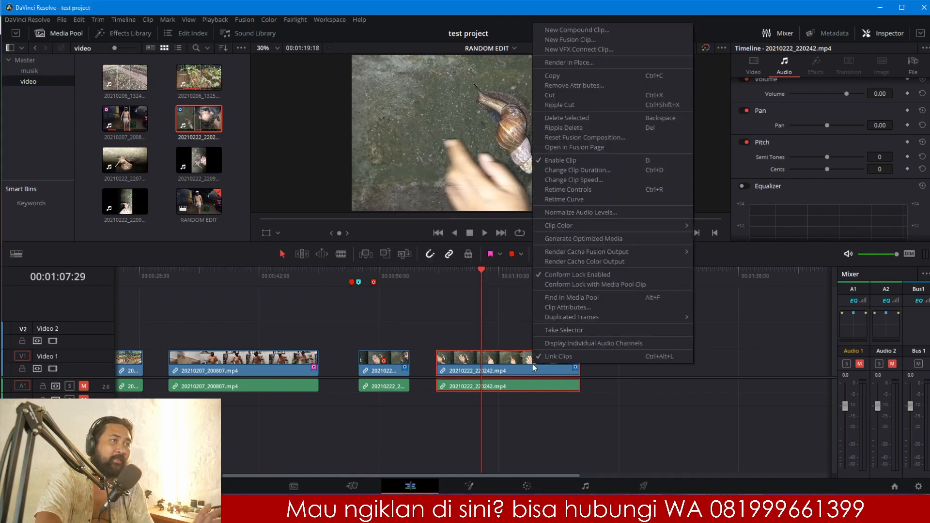
{"action": "left_click", "coordinate": [589, 190]}
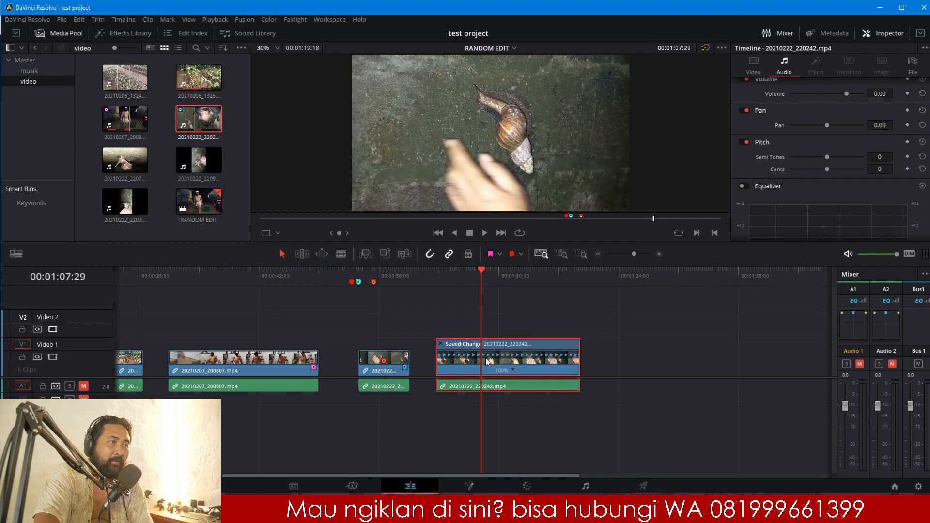
{"action": "left_click", "coordinate": [513, 371]}
{"action": "mouse_move", "coordinate": [557, 411]}
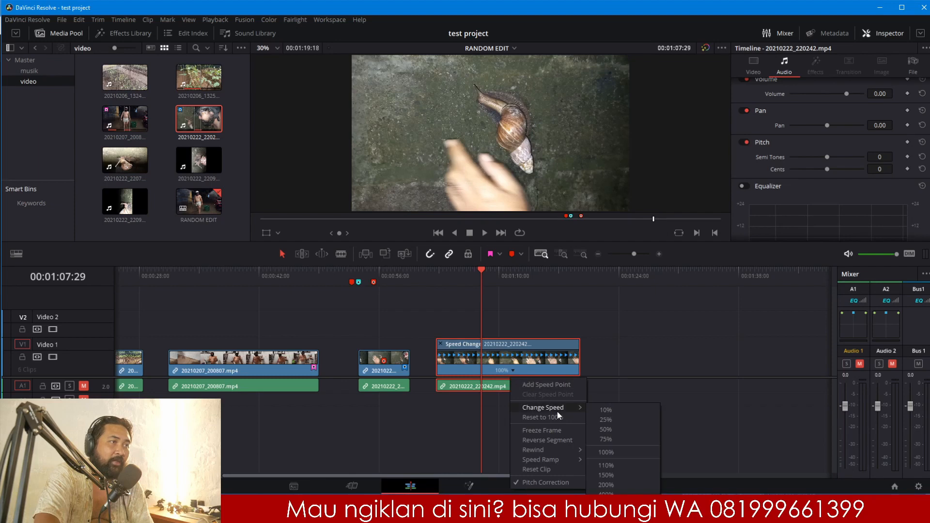
{"action": "left_click", "coordinate": [609, 429]}
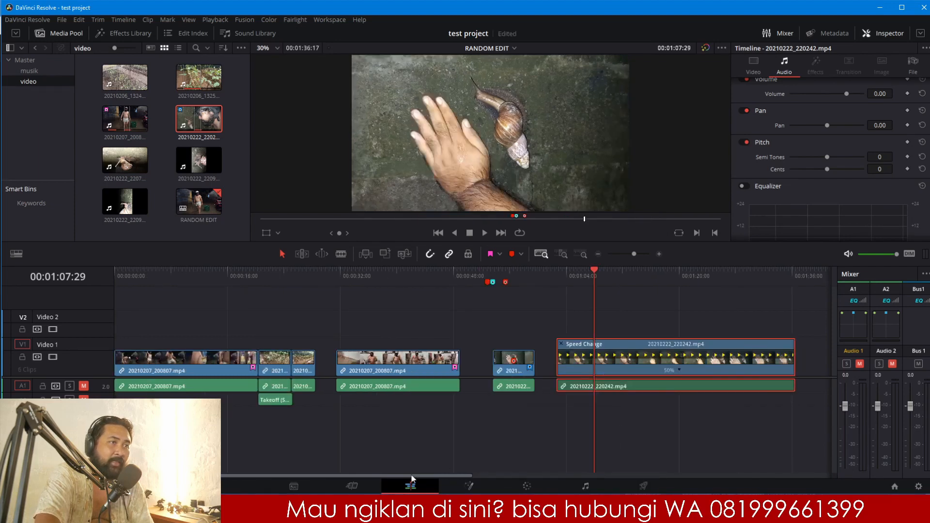
Step: Play the 50% speed clip from 00:01:07:29 to 00:01:09:24
{"action": "left_click_drag", "start_coordinate": [409, 475], "coordinate": [500, 475]}
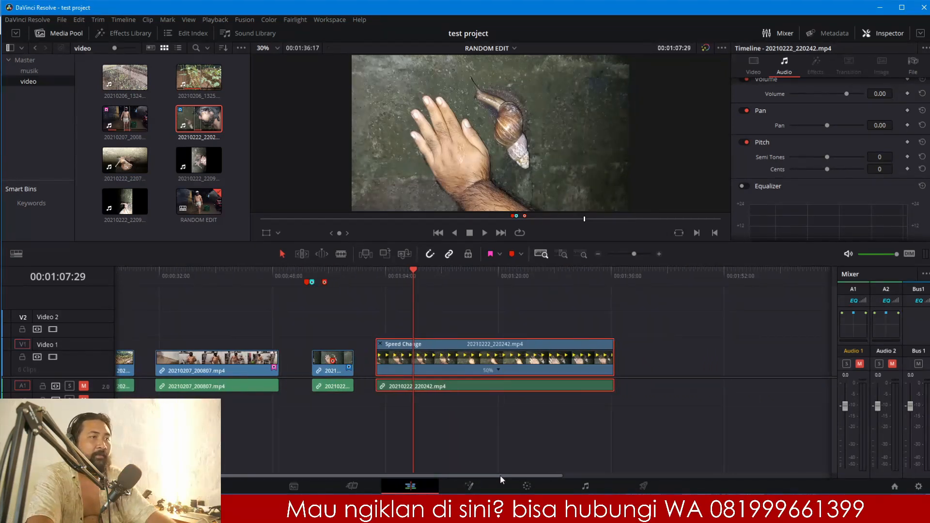
{"action": "key", "text": "space"}
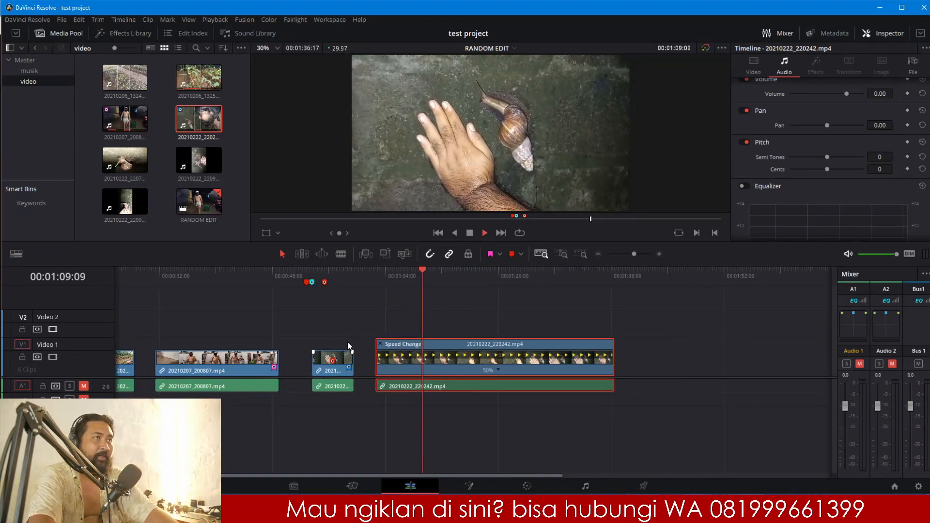
{"action": "key", "text": "space"}
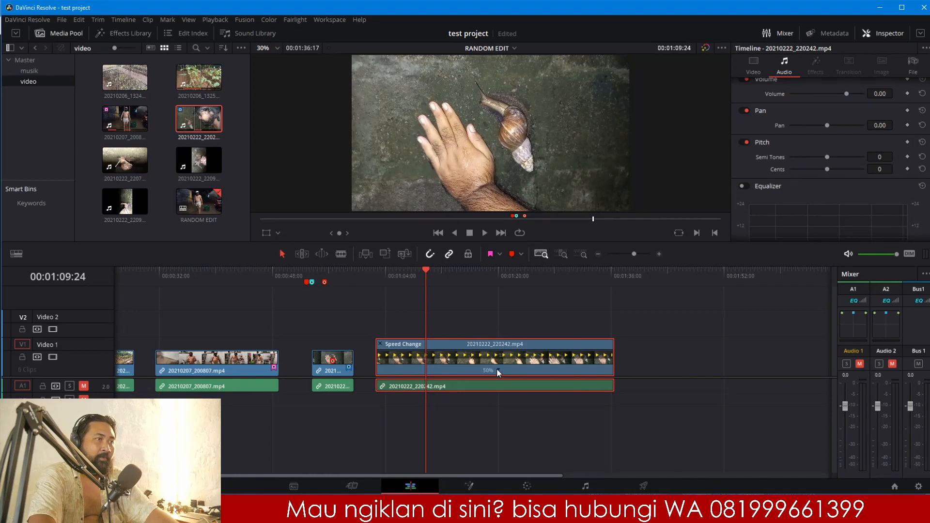
Step: Change the last clip's retime speed to 25% and play it from 00:01:09:24 to 00:01:10:23
{"action": "left_click", "coordinate": [497, 370]}
{"action": "mouse_move", "coordinate": [520, 409]}
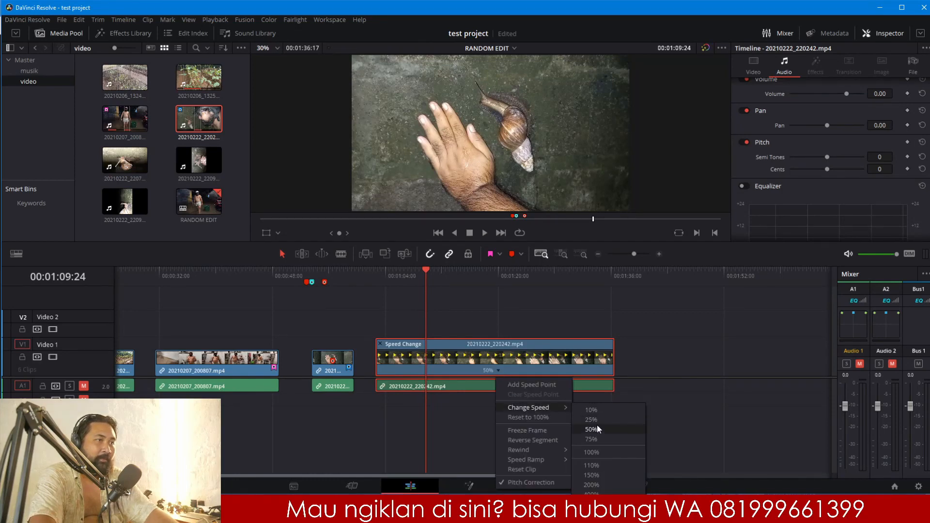
{"action": "left_click", "coordinate": [592, 420]}
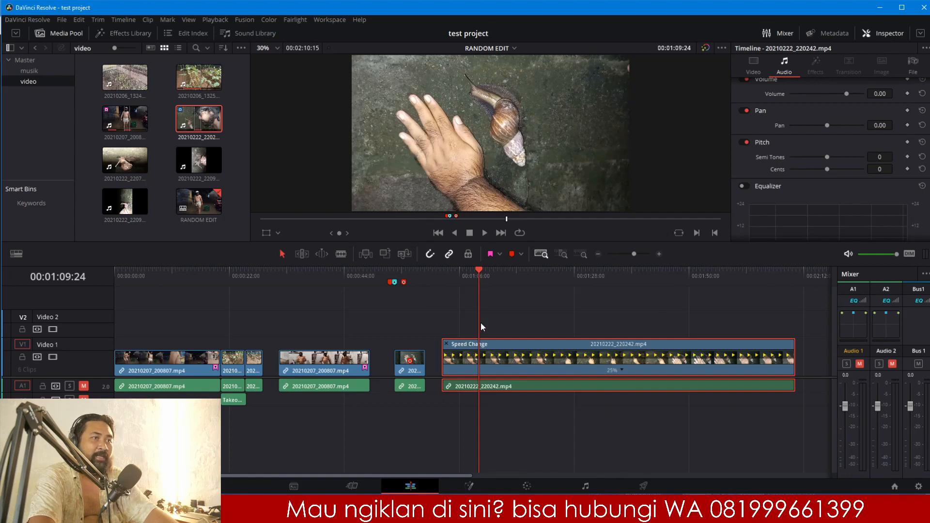
{"action": "key", "text": "space"}
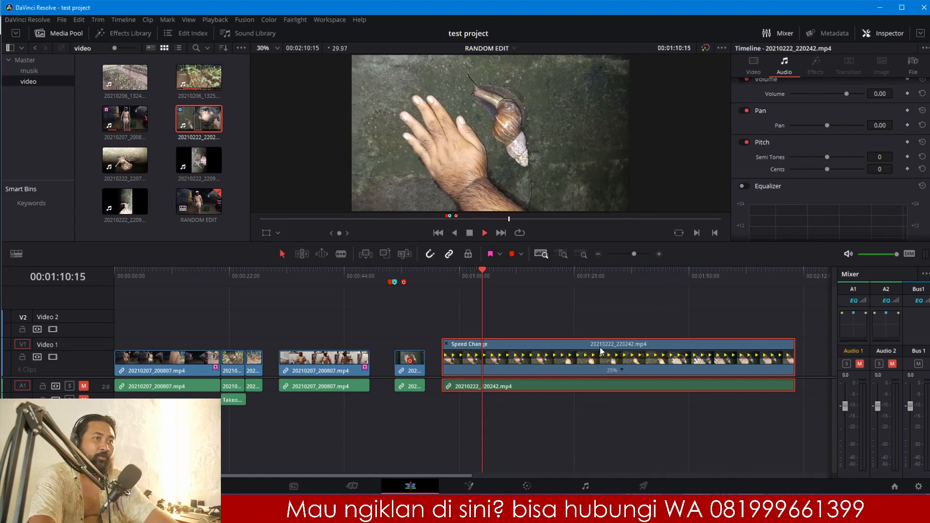
{"action": "key", "text": "space"}
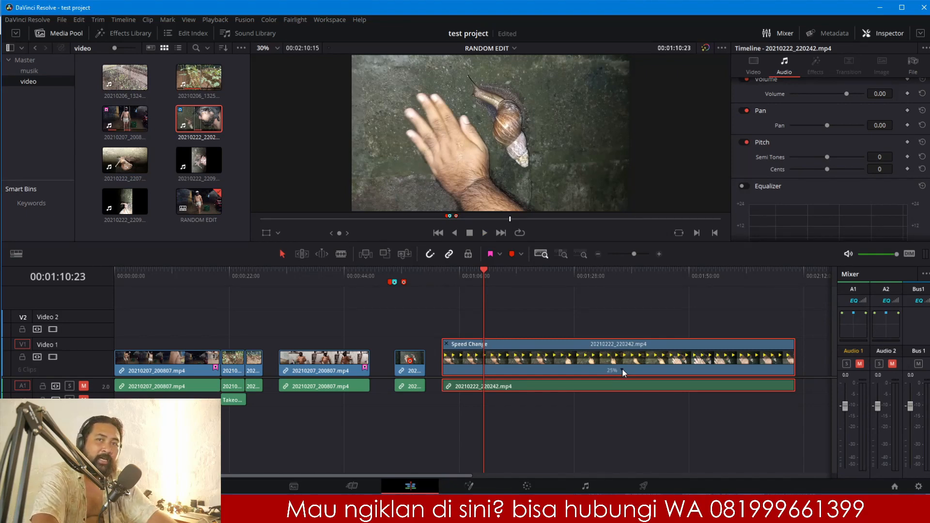
Step: Set the retime speed of the last 20210222_220242.mp4 clip to 100%
{"action": "left_click", "coordinate": [622, 370]}
{"action": "mouse_move", "coordinate": [654, 409]}
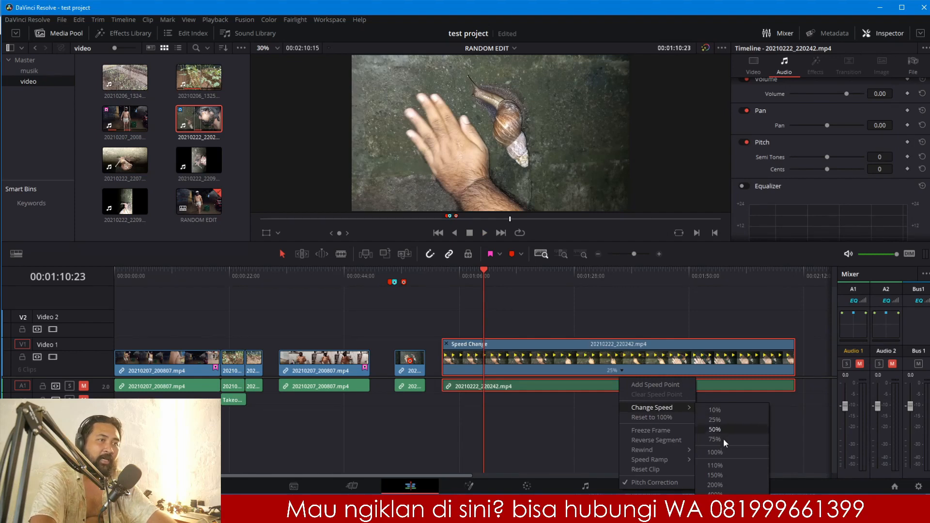
{"action": "left_click", "coordinate": [725, 451]}
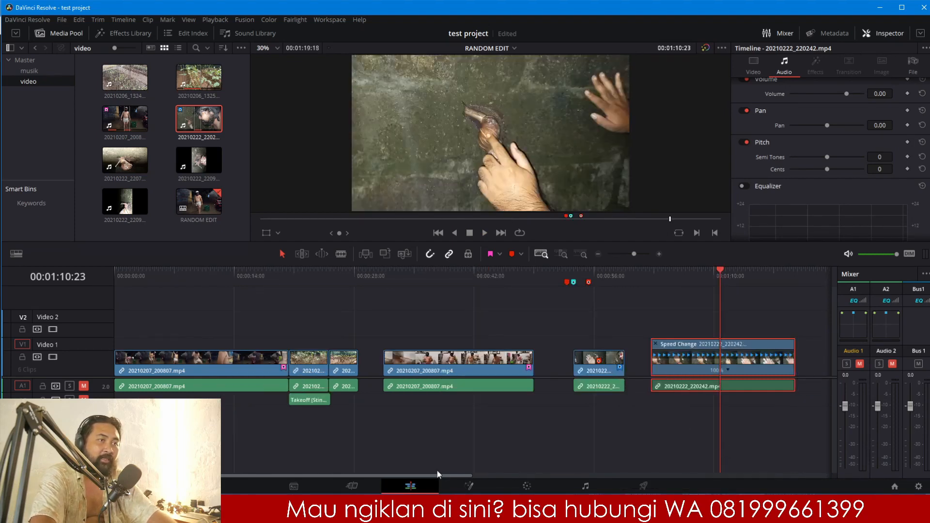
{"action": "left_click_drag", "start_coordinate": [437, 473], "coordinate": [567, 469]}
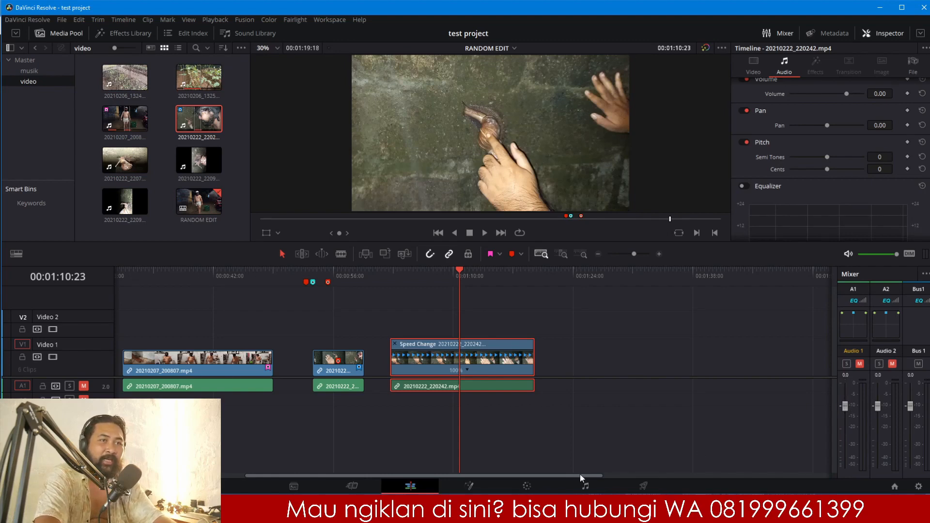
{"action": "left_click_drag", "start_coordinate": [577, 476], "coordinate": [593, 475]}
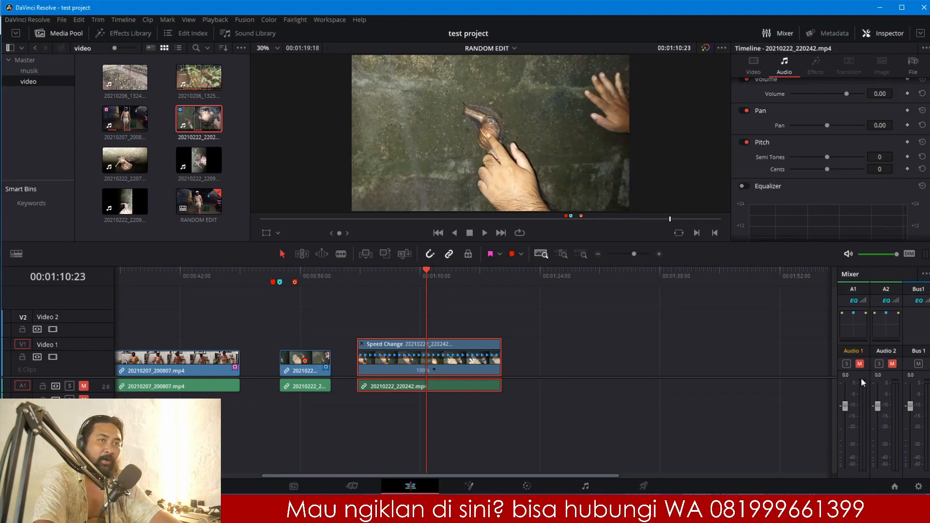
Step: Unmute audio tracks A1 and A2, and move the Takeoff (Sting) music clip beneath the last video clip
{"action": "left_click", "coordinate": [84, 400]}
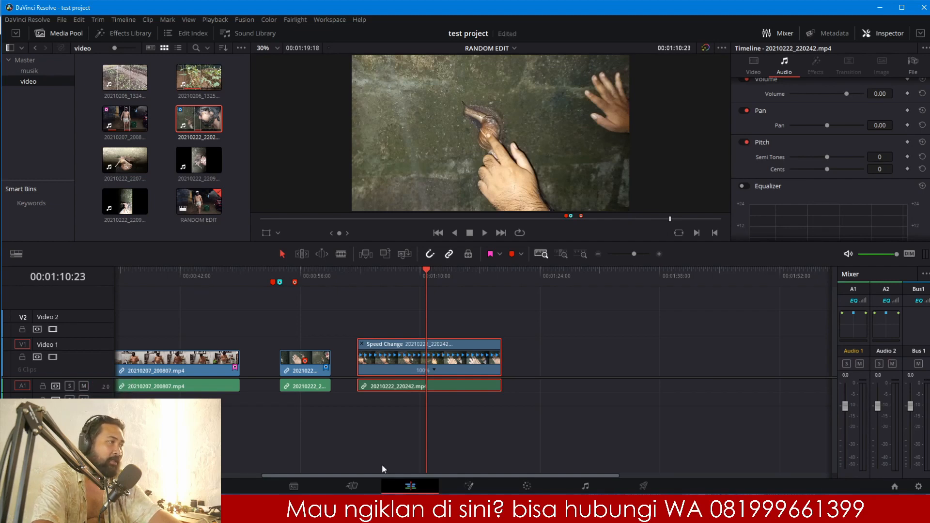
{"action": "left_click_drag", "start_coordinate": [448, 473], "coordinate": [322, 471]}
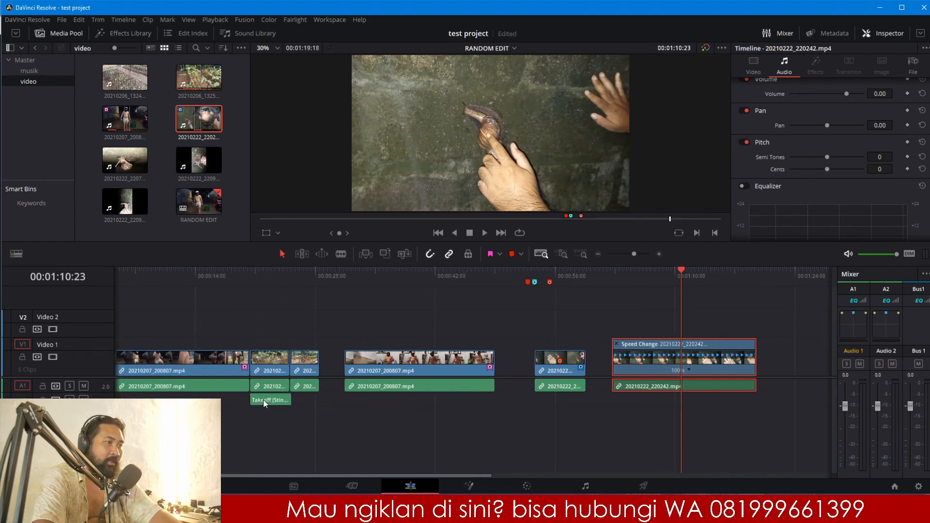
{"action": "left_click_drag", "start_coordinate": [266, 400], "coordinate": [680, 396]}
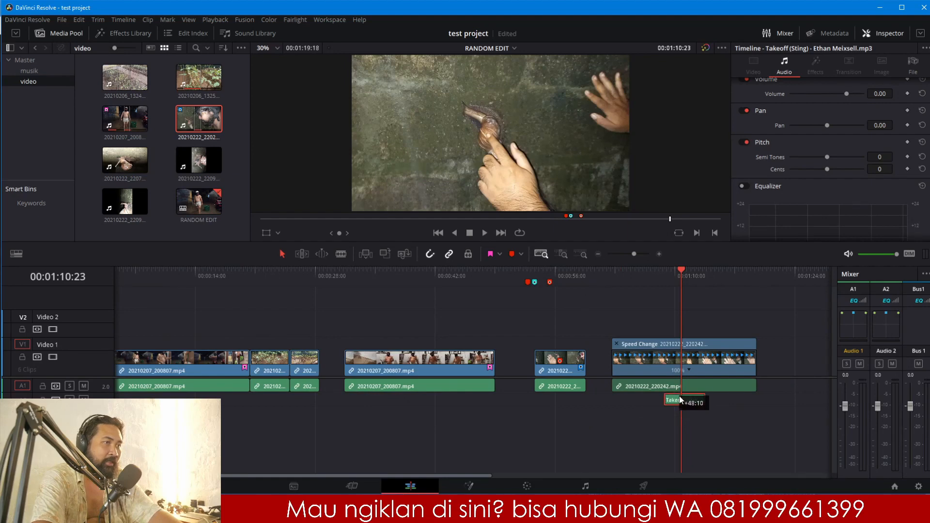
{"action": "left_click_drag", "start_coordinate": [403, 474], "coordinate": [477, 473]}
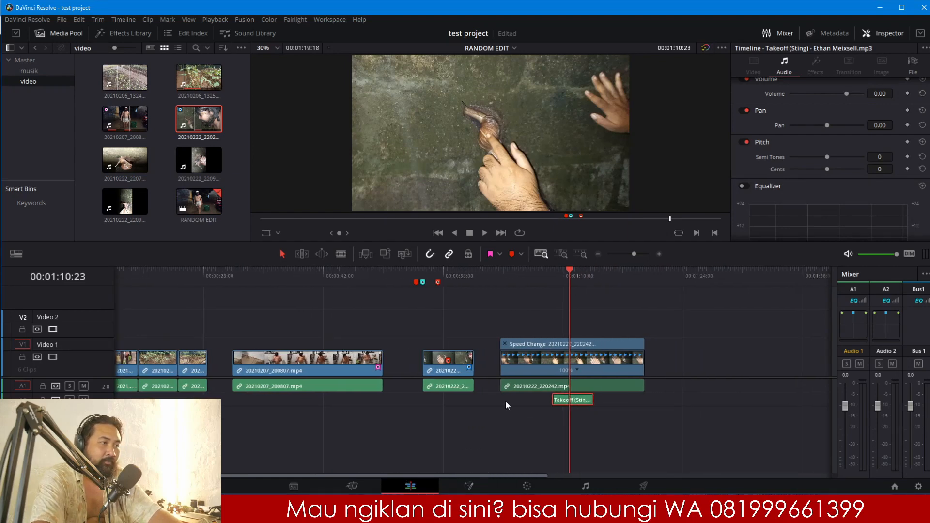
Step: Play the last clip from 00:01:02:19 to 00:01:11:06, pausing at 00:01:07:15, and watch the track levels in the Mixer
{"action": "left_click", "coordinate": [532, 280]}
{"action": "left_click", "coordinate": [501, 280]}
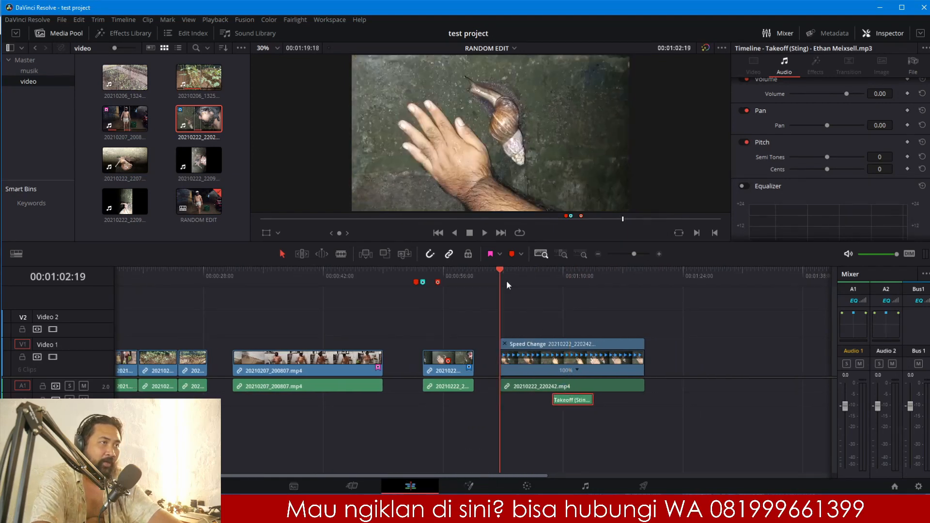
{"action": "key", "text": "space"}
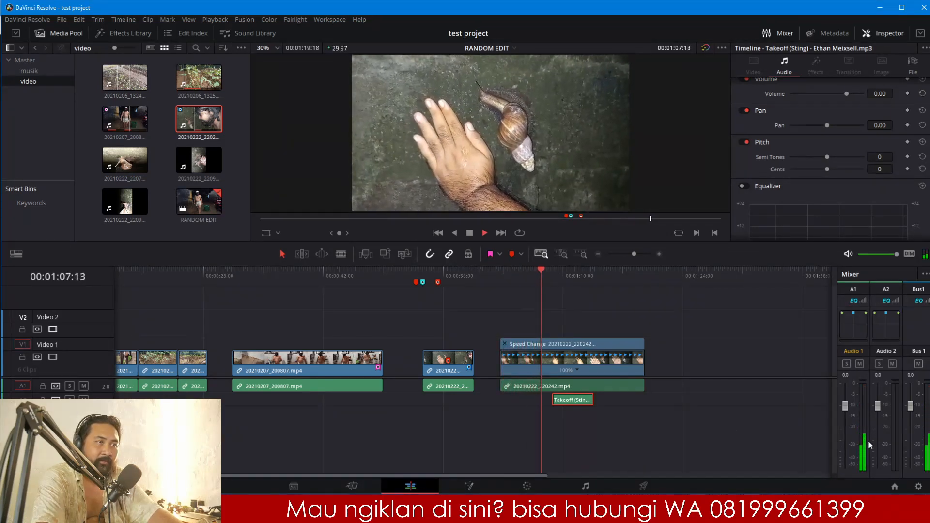
{"action": "key", "text": "space"}
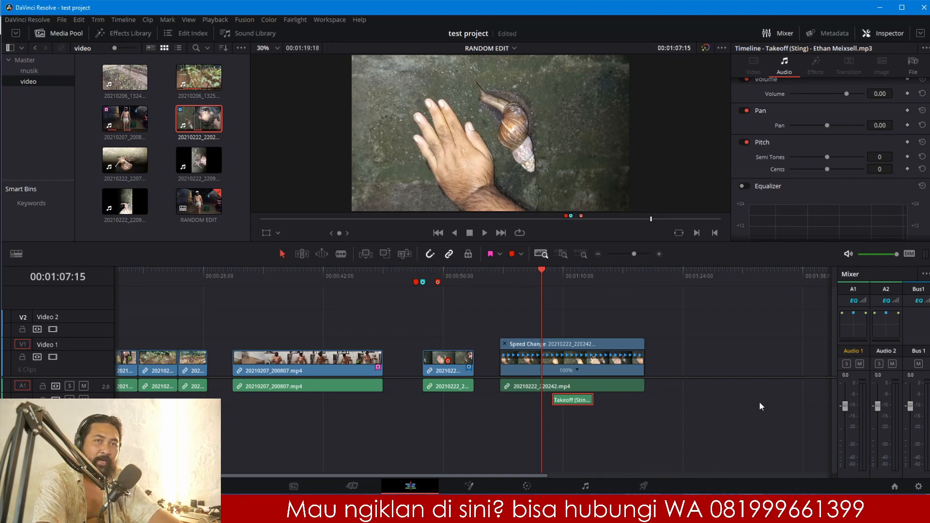
{"action": "key", "text": "space"}
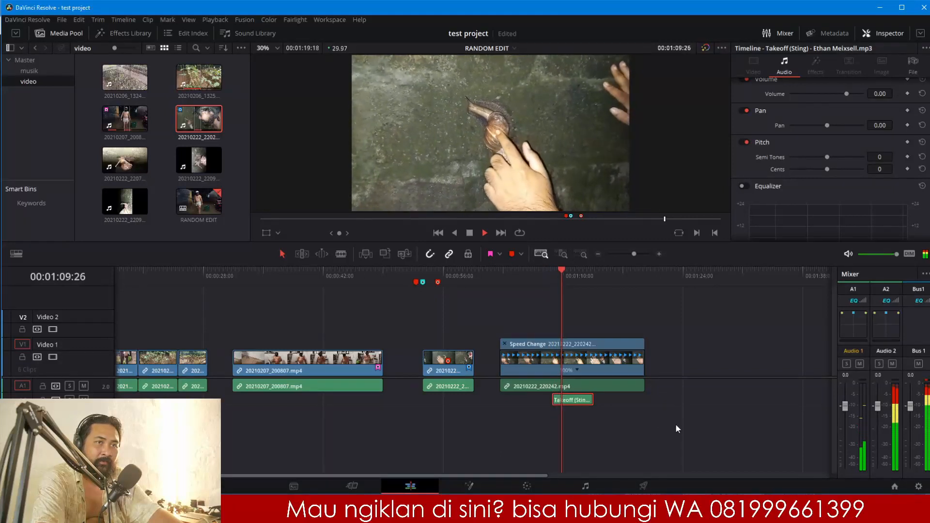
{"action": "key", "text": "space"}
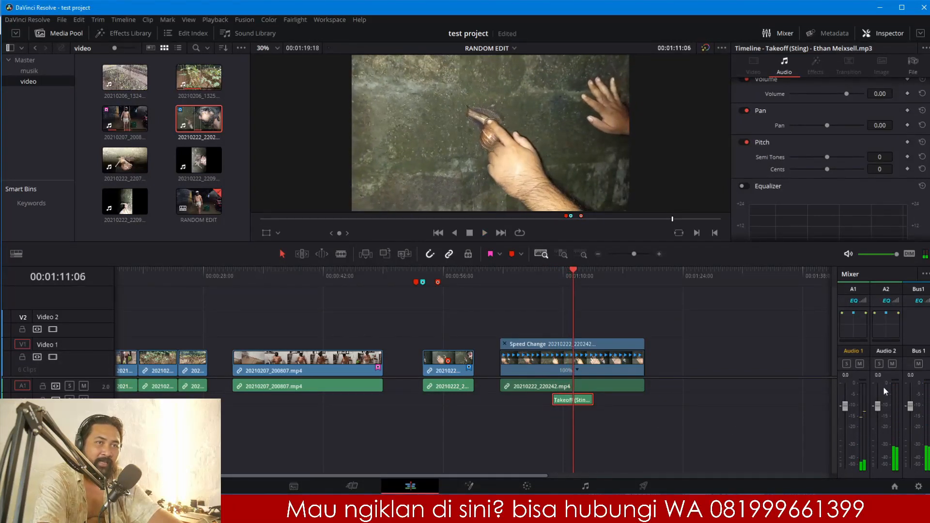
Step: Replay the music section from 00:01:08:22 to 00:01:10:20 to check the audio levels
{"action": "left_click", "coordinate": [553, 280]}
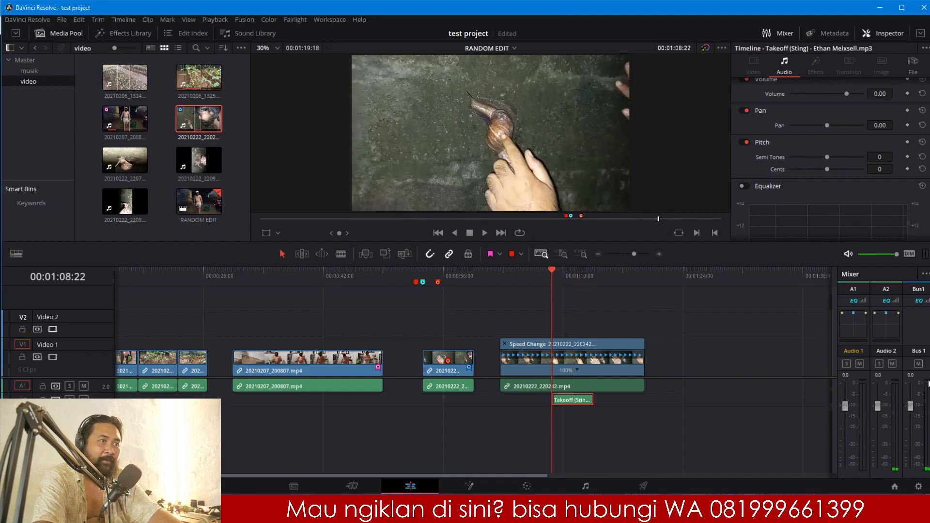
{"action": "key", "text": "space"}
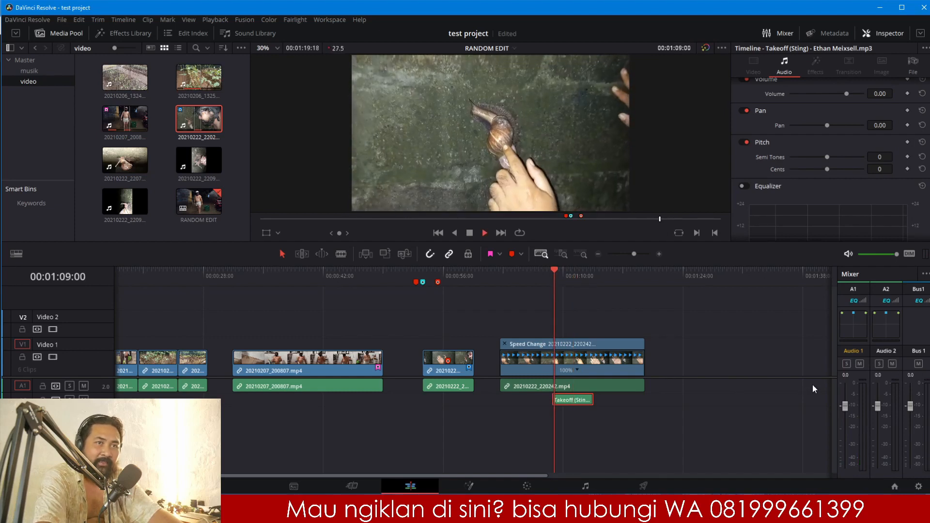
{"action": "key", "text": "space"}
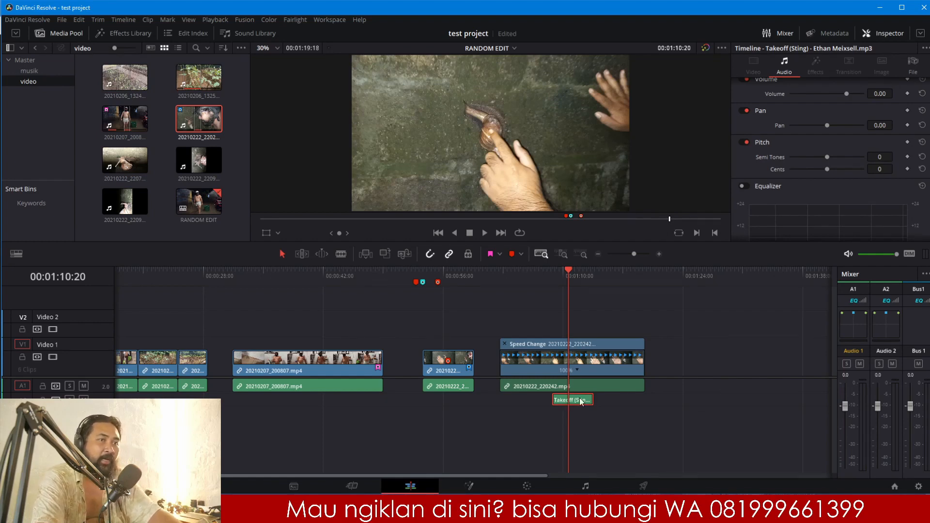
Step: Lower the Takeoff (Sting) clip's volume to -21.66 and enlarge the height of audio track A2 to show its waveform
{"action": "scroll", "coordinate": [767, 167], "scroll_direction": "up", "scroll_amount": 1}
{"action": "scroll", "coordinate": [778, 176], "scroll_direction": "down", "scroll_amount": 5}
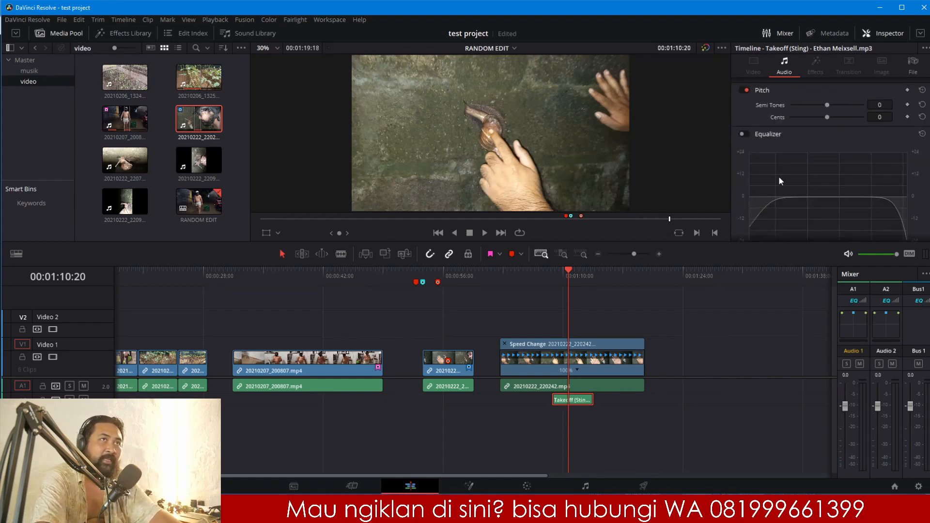
{"action": "scroll", "coordinate": [800, 158], "scroll_direction": "up", "scroll_amount": 5}
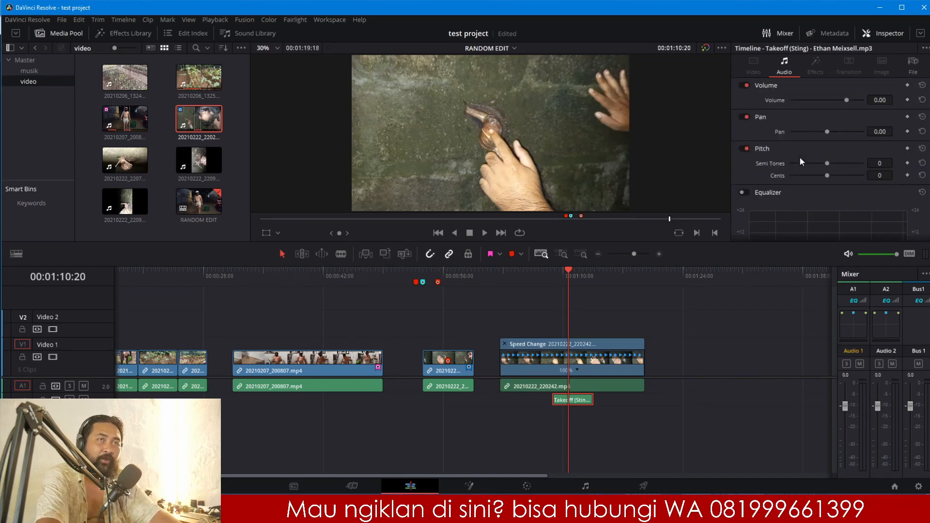
{"action": "left_click_drag", "start_coordinate": [846, 100], "coordinate": [835, 100]}
{"action": "left_click_drag", "start_coordinate": [73, 414], "coordinate": [72, 468]}
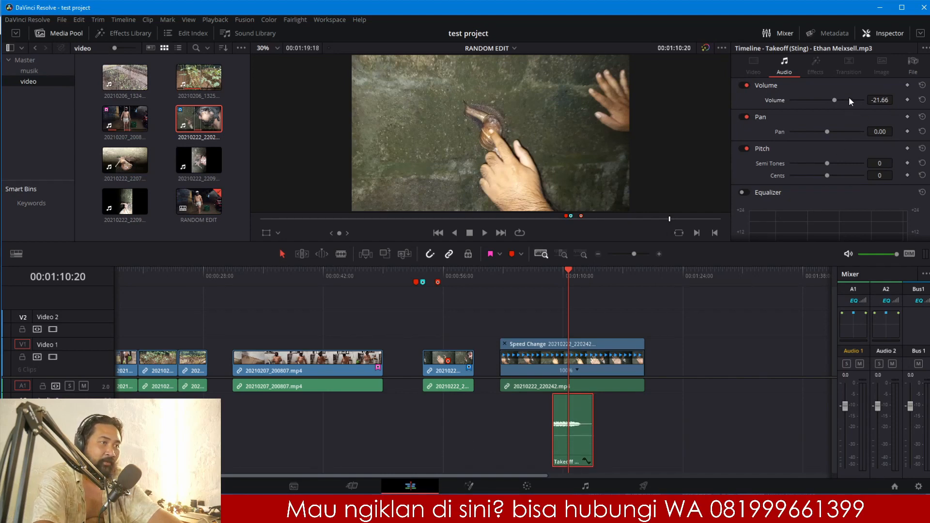
Step: Set the Takeoff (Sting) clip's volume back to 0, and reduce it slightly to -1.85
{"action": "left_click_drag", "start_coordinate": [880, 100], "coordinate": [881, 100]}
{"action": "double_click", "coordinate": [881, 101]}
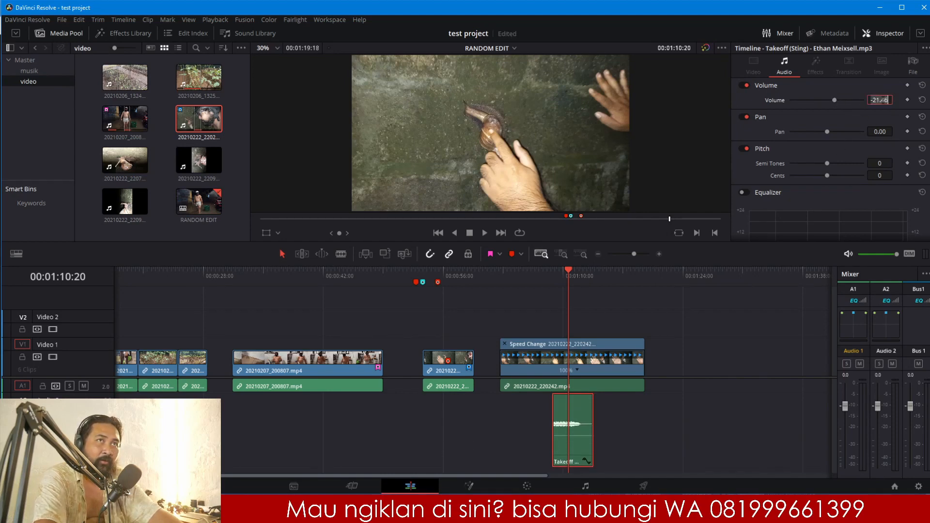
{"action": "type", "text": "0"}
{"action": "key", "text": "Return"}
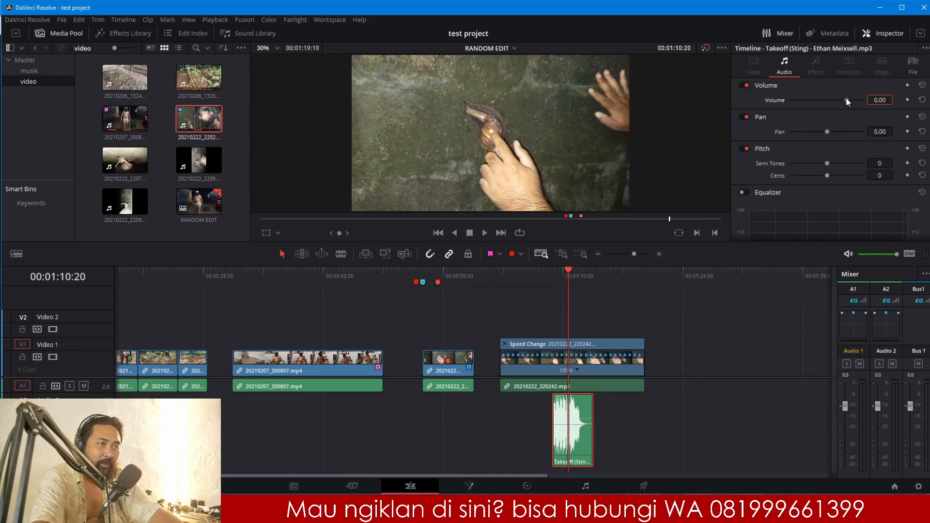
{"action": "mouse_move", "coordinate": [847, 99]}
{"action": "left_mouse_down"}
{"action": "mouse_move", "coordinate": [837, 99]}
{"action": "mouse_move", "coordinate": [845, 100]}
{"action": "left_mouse_up"}
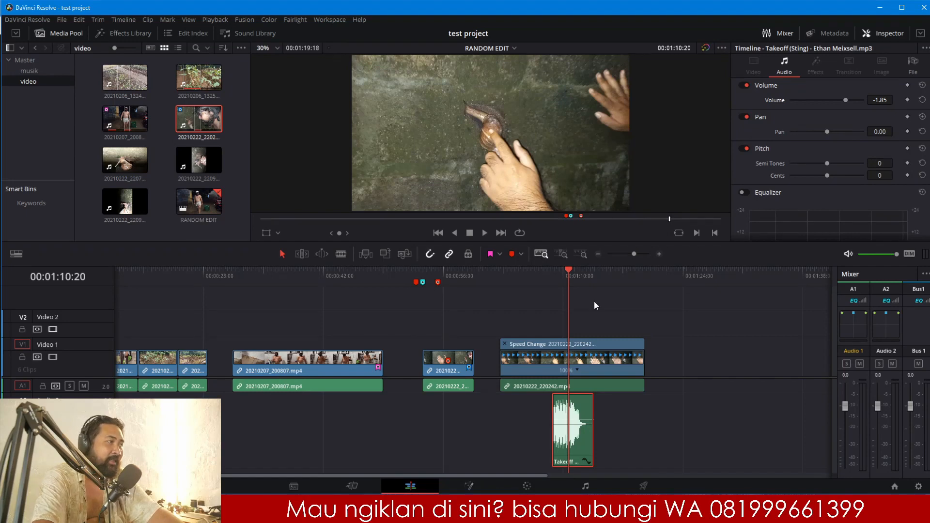
{"action": "left_click", "coordinate": [599, 254]}
{"action": "left_click", "coordinate": [599, 254]}
{"action": "left_click", "coordinate": [599, 254]}
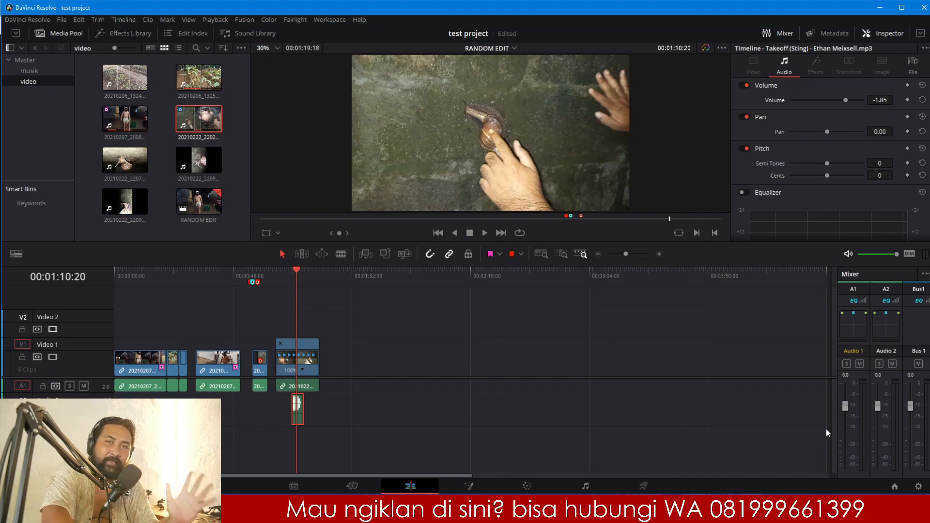
{"action": "left_click", "coordinate": [418, 513]}
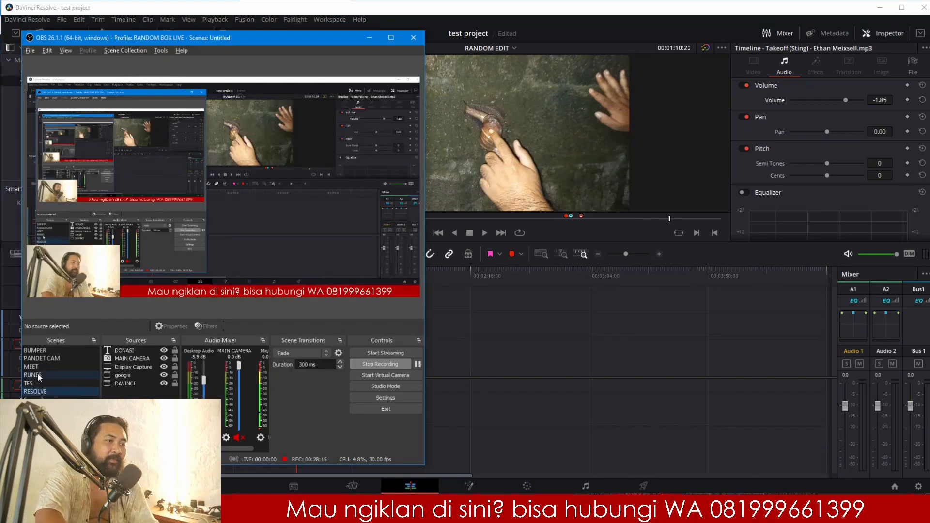